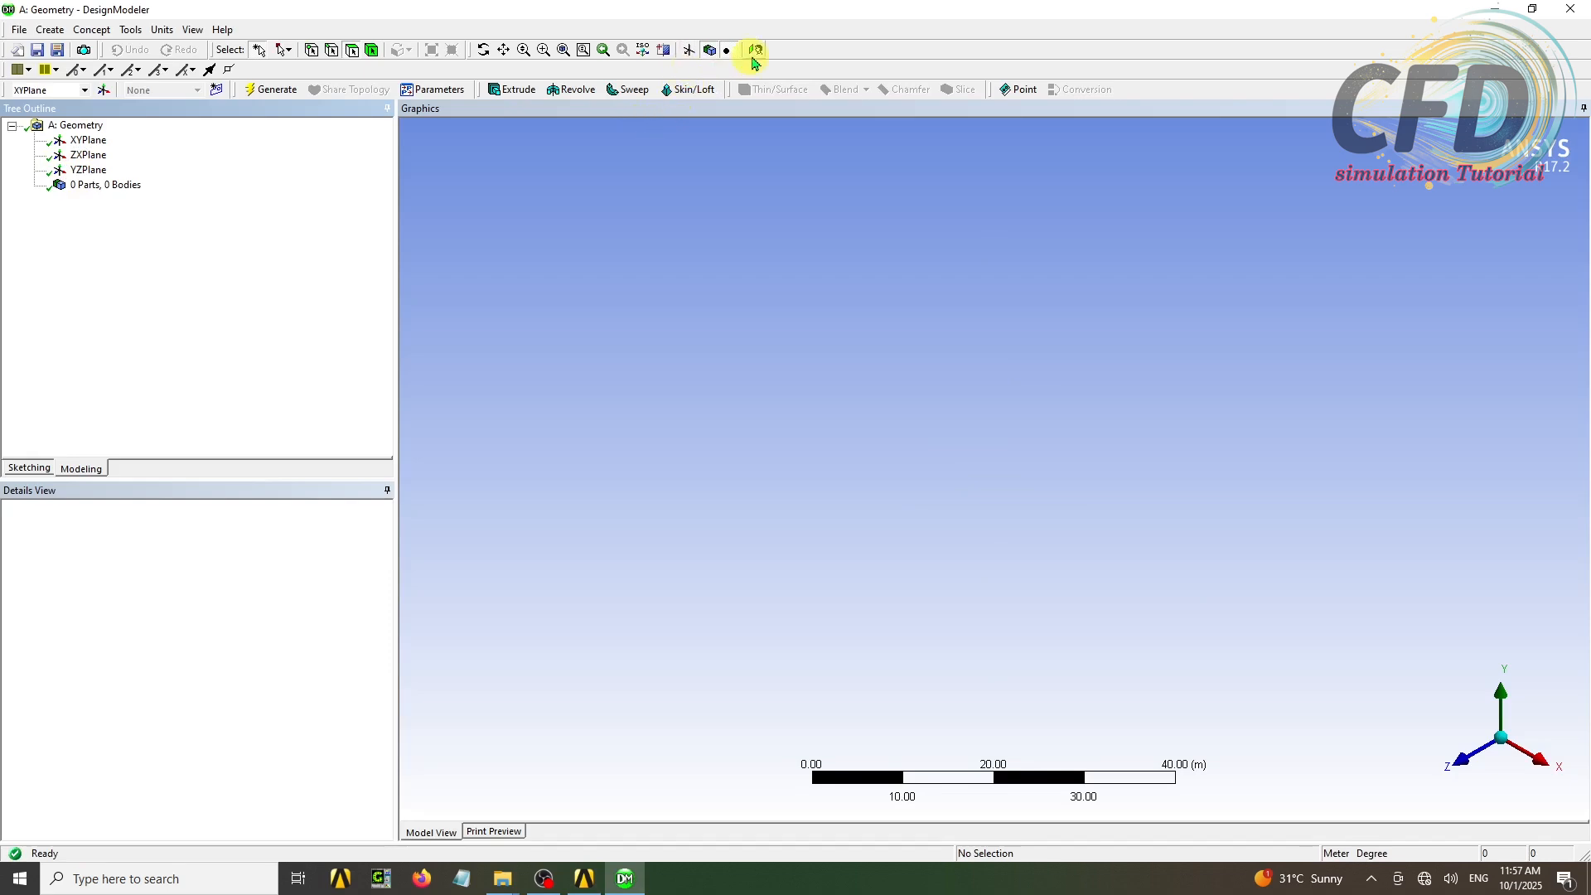
# Select the XYPlane of the empty geometry and orient the view to look straight at it
pyautogui.click(76, 125)
pyautogui.click(88, 140)
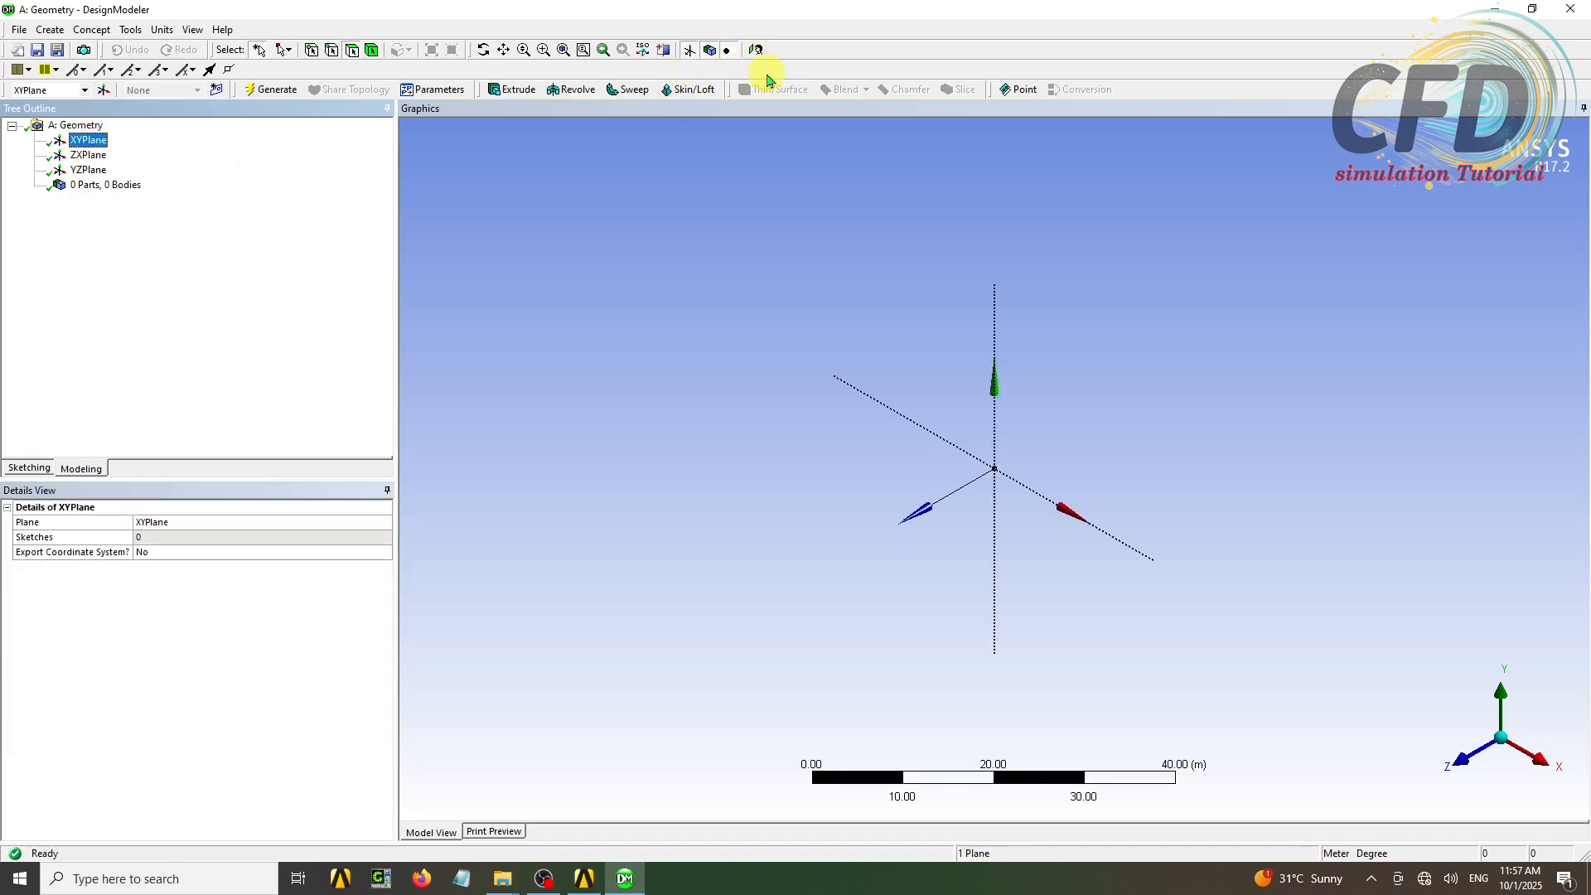
pyautogui.click(755, 49)
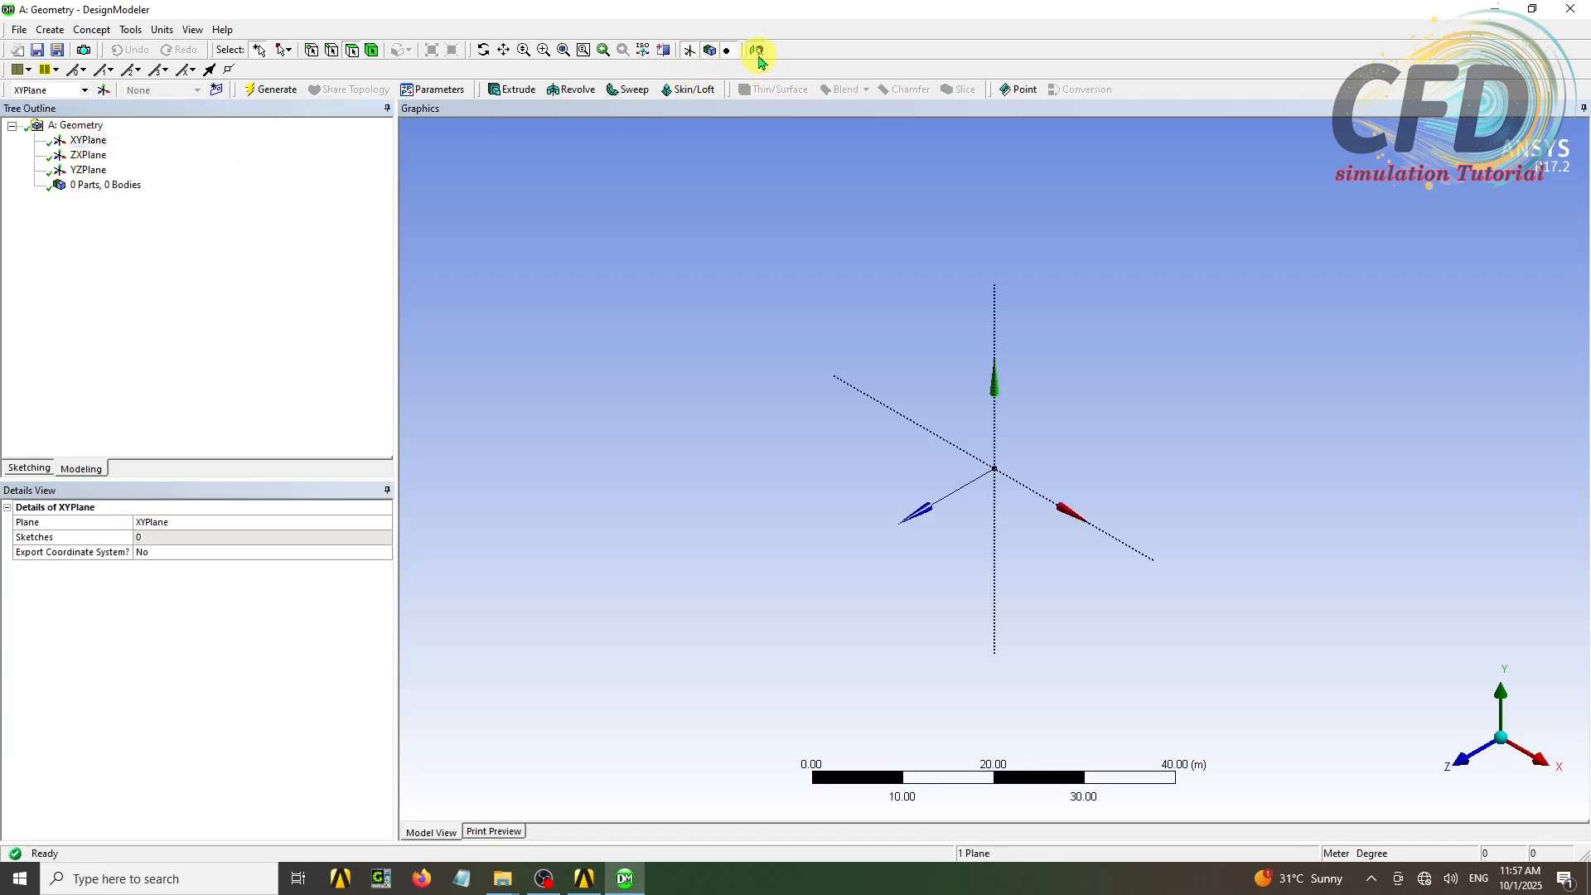
# Switch to the desktop and open the profile.xlsx workbook in Excel
pyautogui.click(1494, 13)
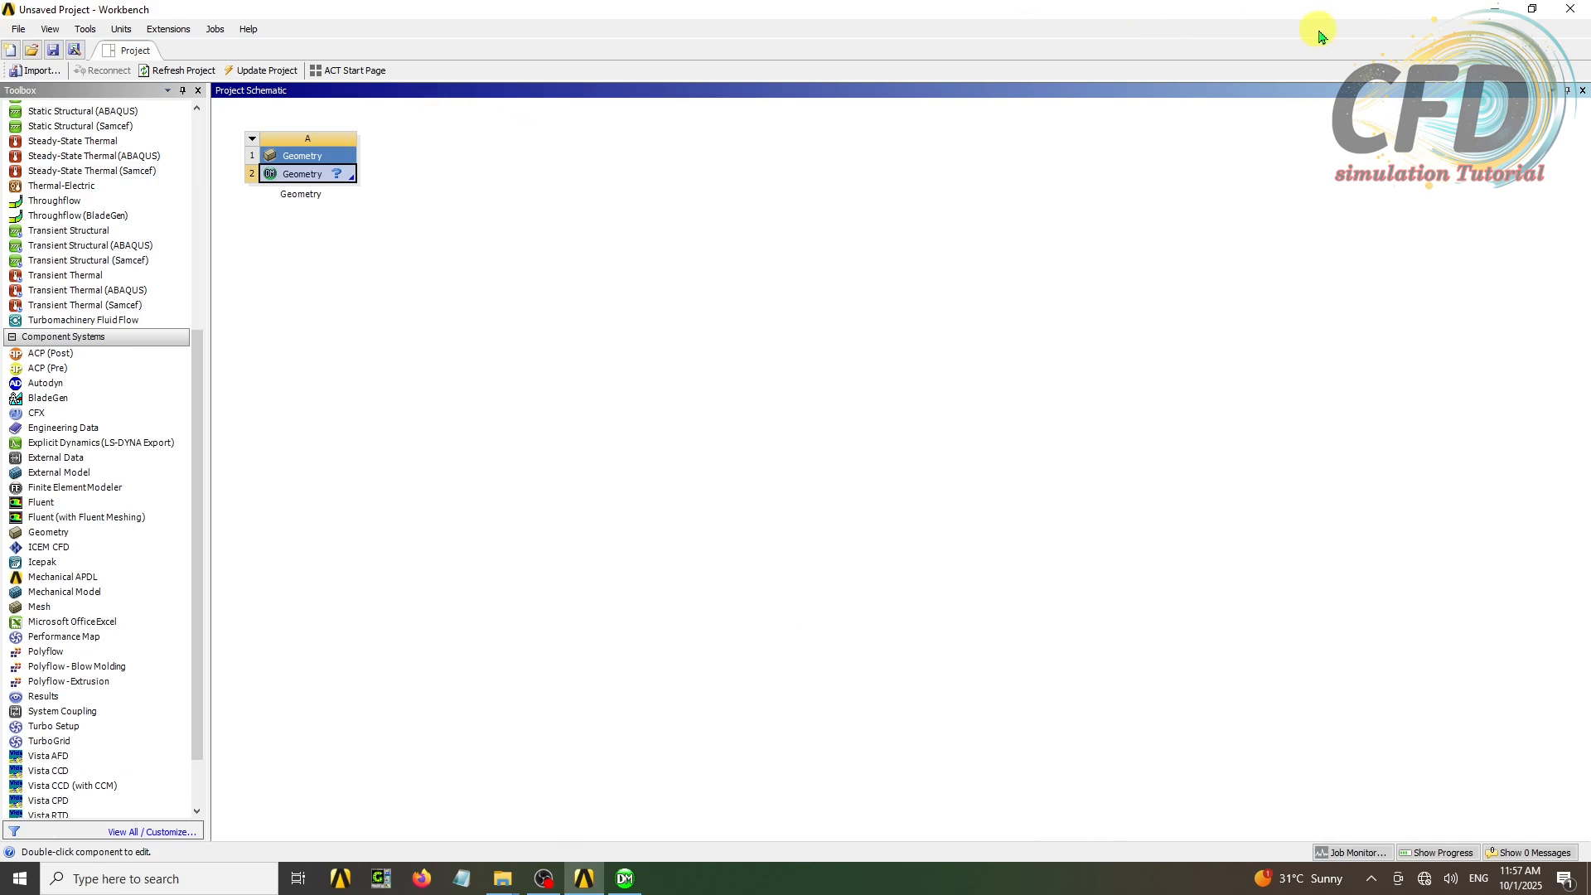
pyautogui.rightClick(1002, 876)
pyautogui.click(1036, 766)
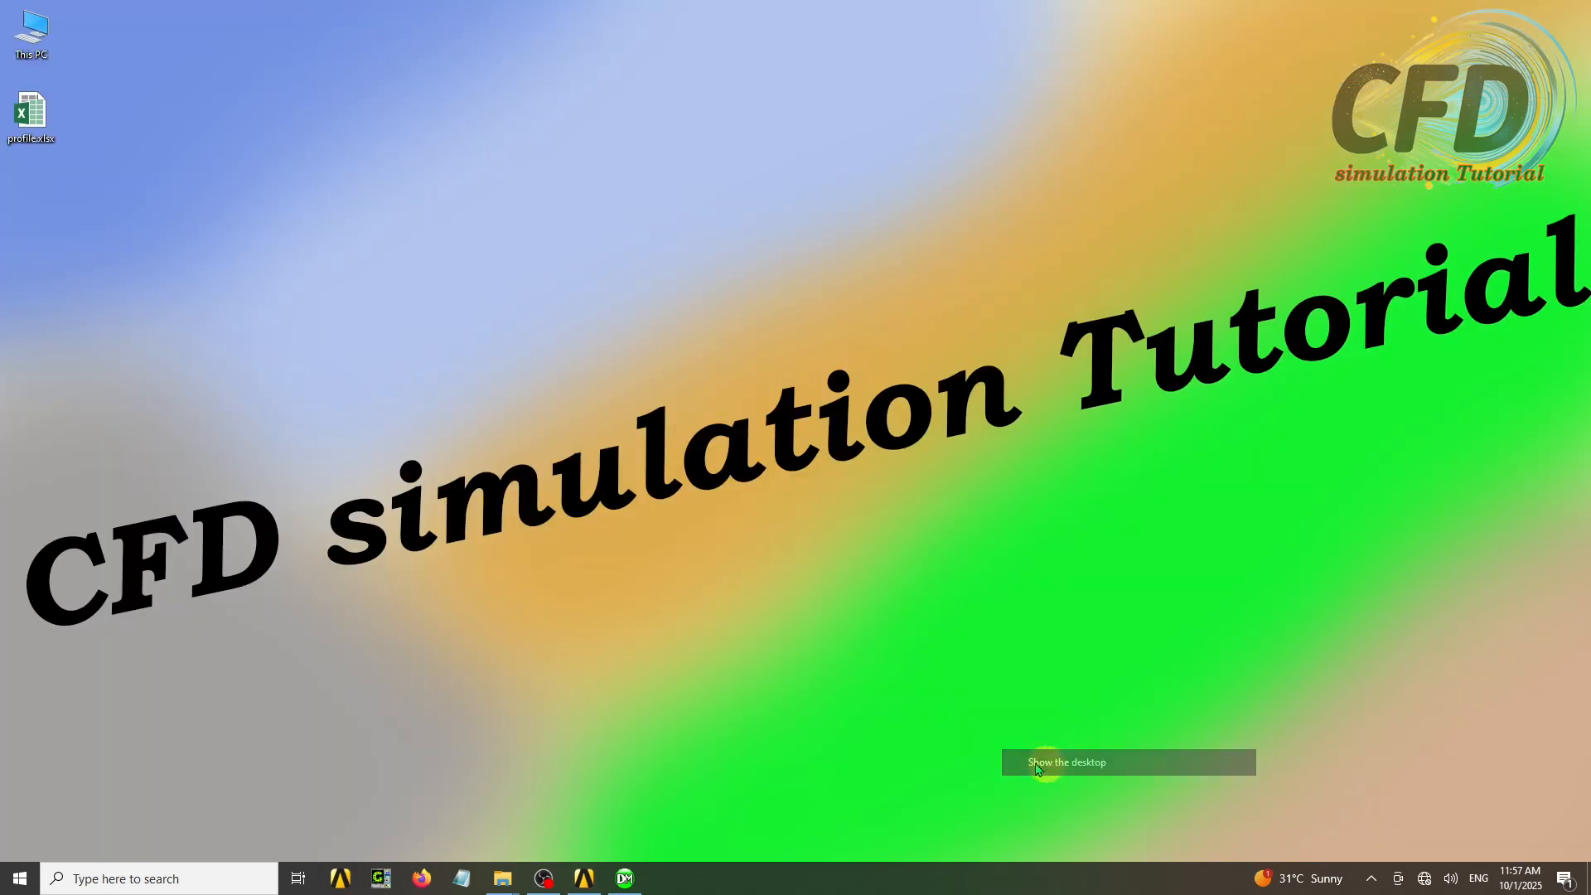
pyautogui.click(31, 116)
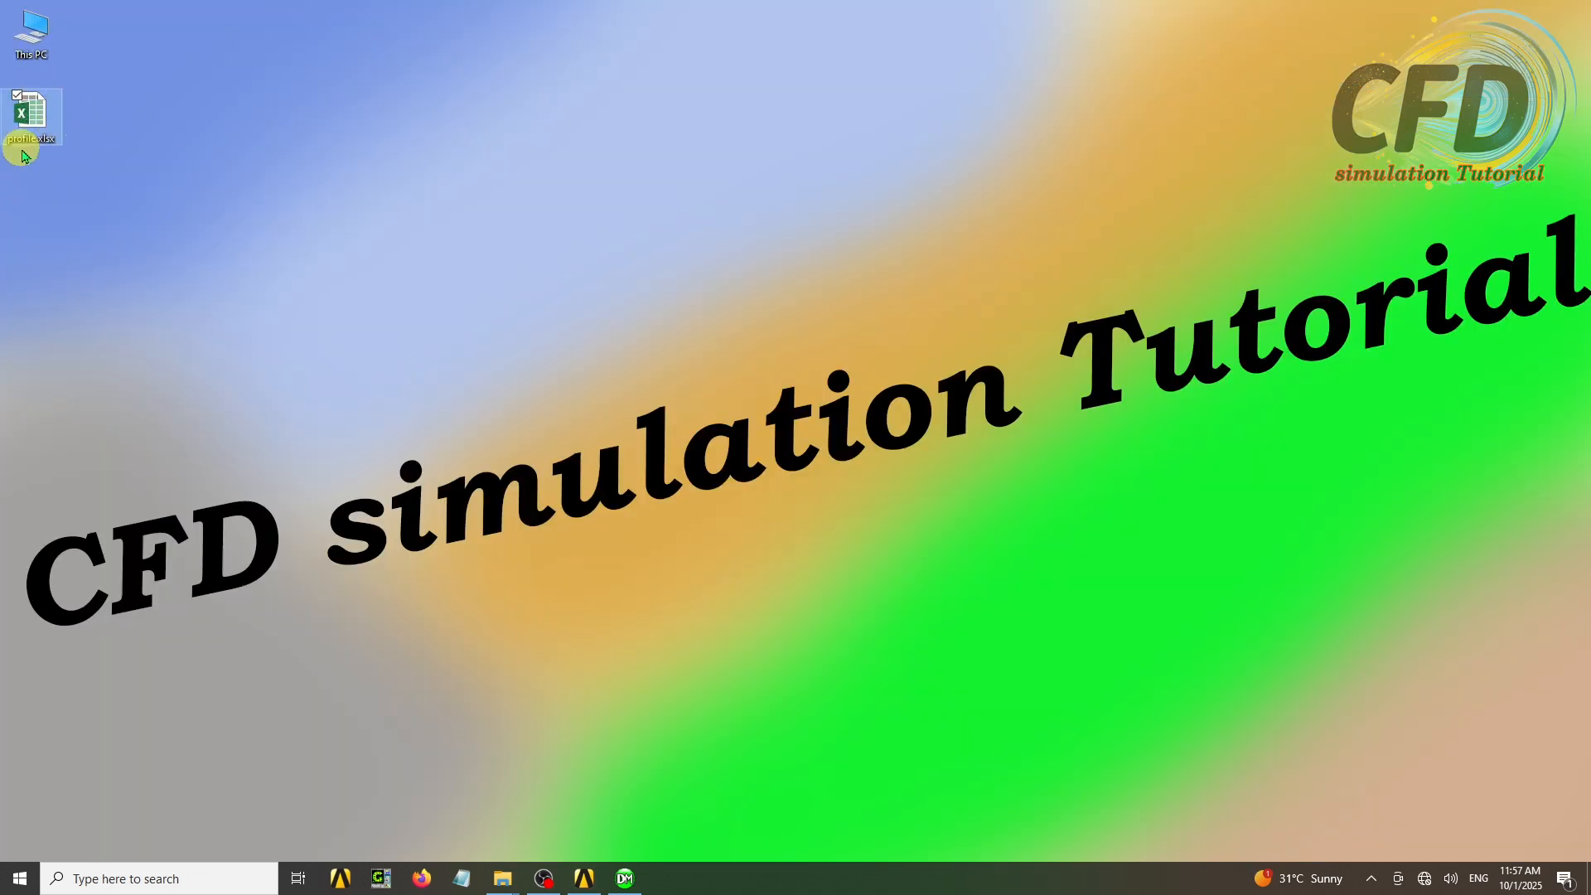
pyautogui.doubleClick(27, 137)
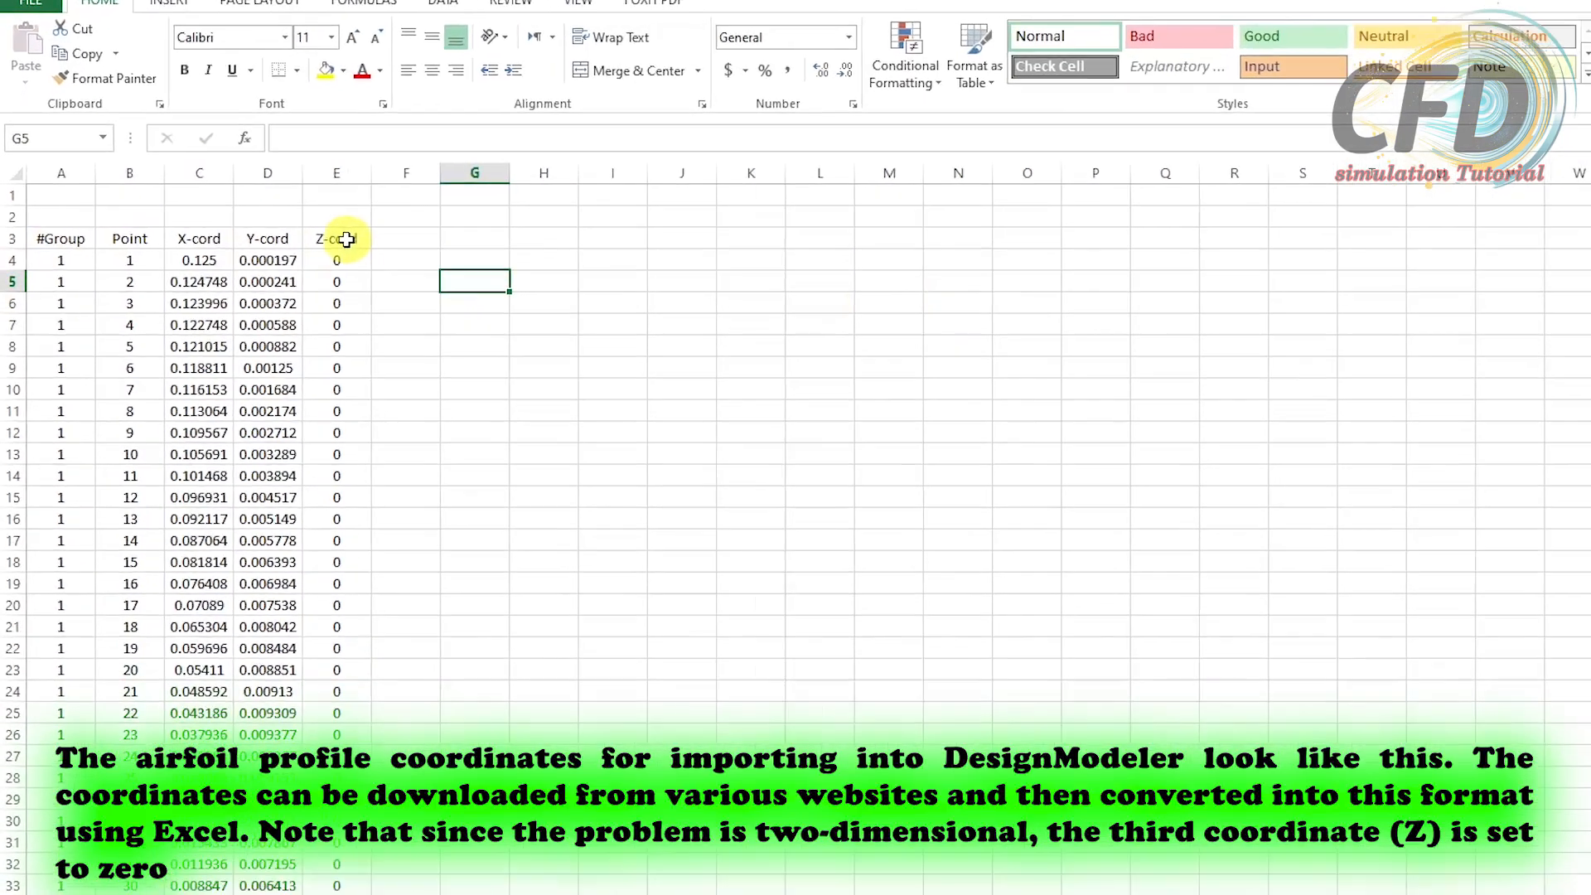
# Examine the header row A3:E3 and the airfoil coordinate rows listed beneath it
pyautogui.moveTo(263, 216); pyautogui.dragTo(45, 215)
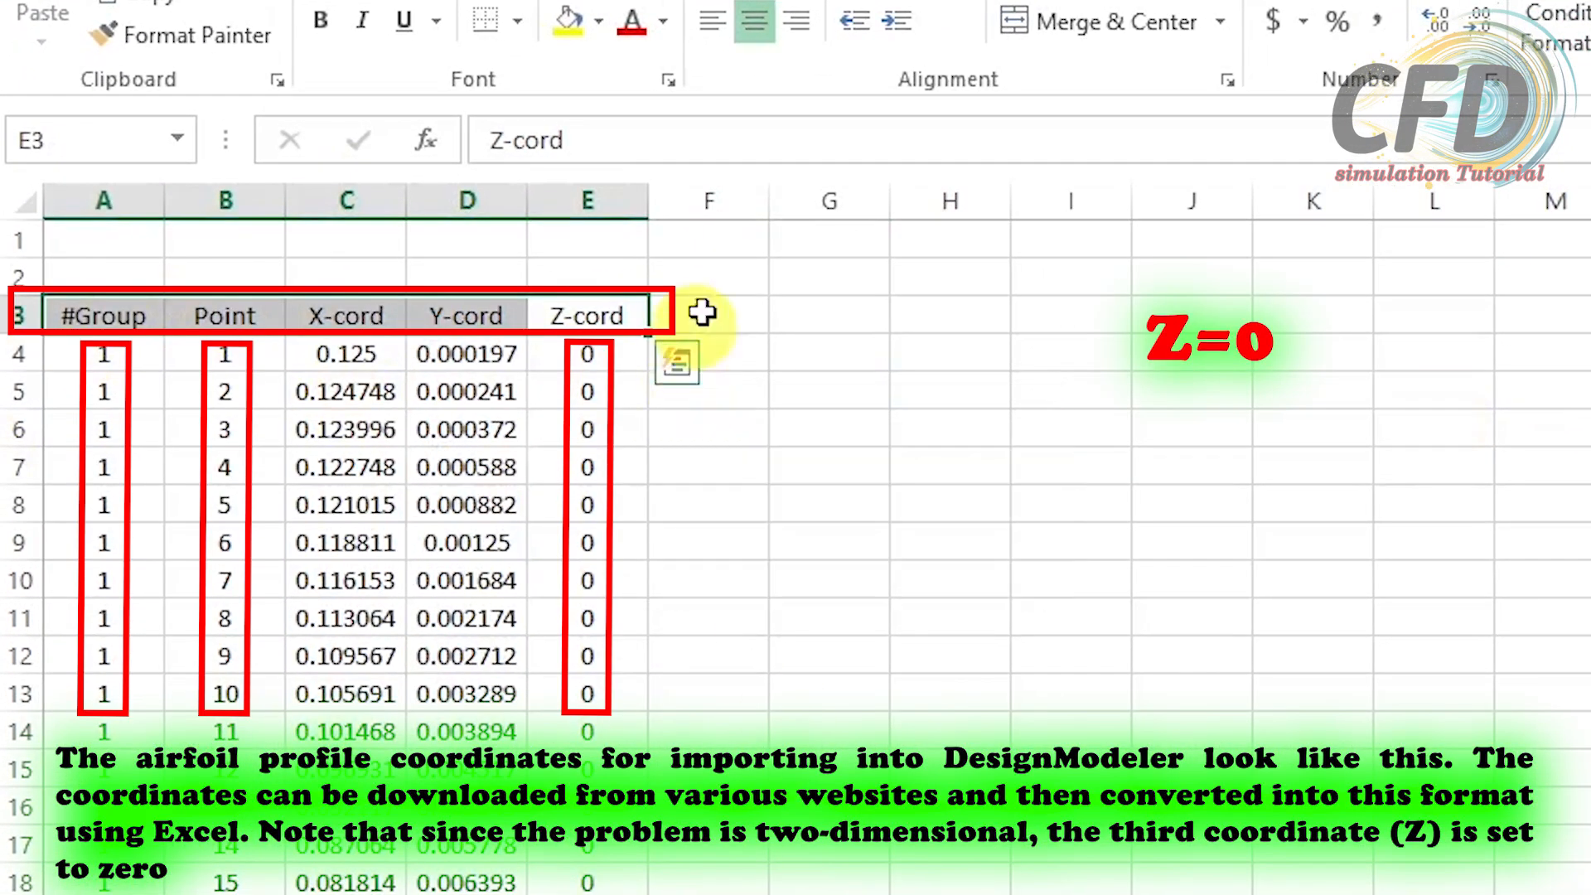
pyautogui.click(706, 282)
pyautogui.moveTo(70, 315); pyautogui.dragTo(580, 316)
pyautogui.click(650, 505)
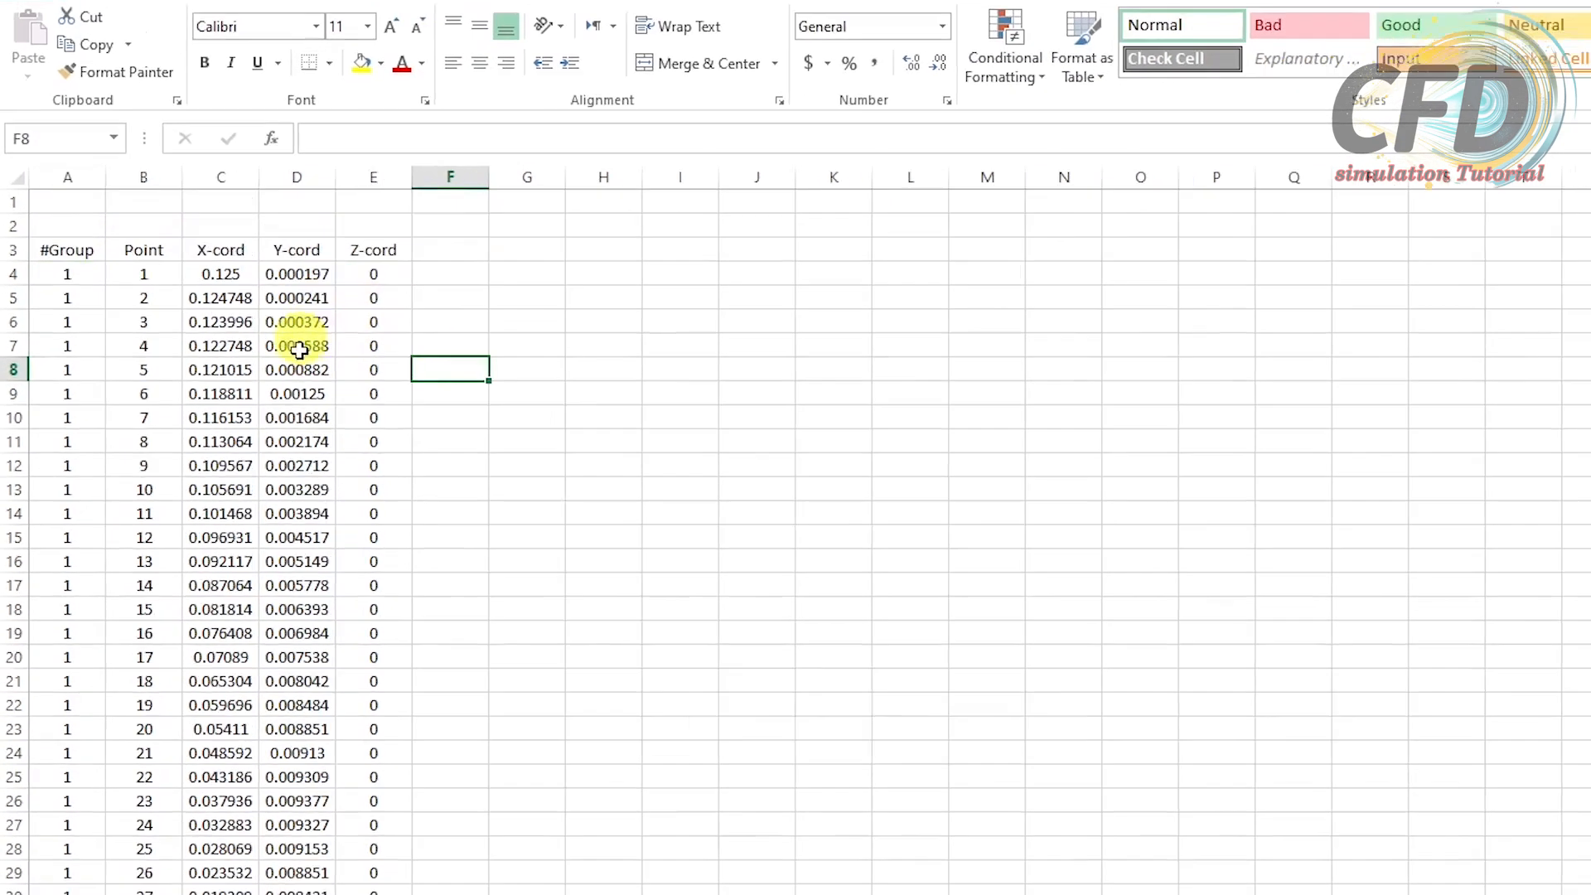
pyautogui.scroll(-20, 217, 423)
pyautogui.scroll(20, 217, 489)
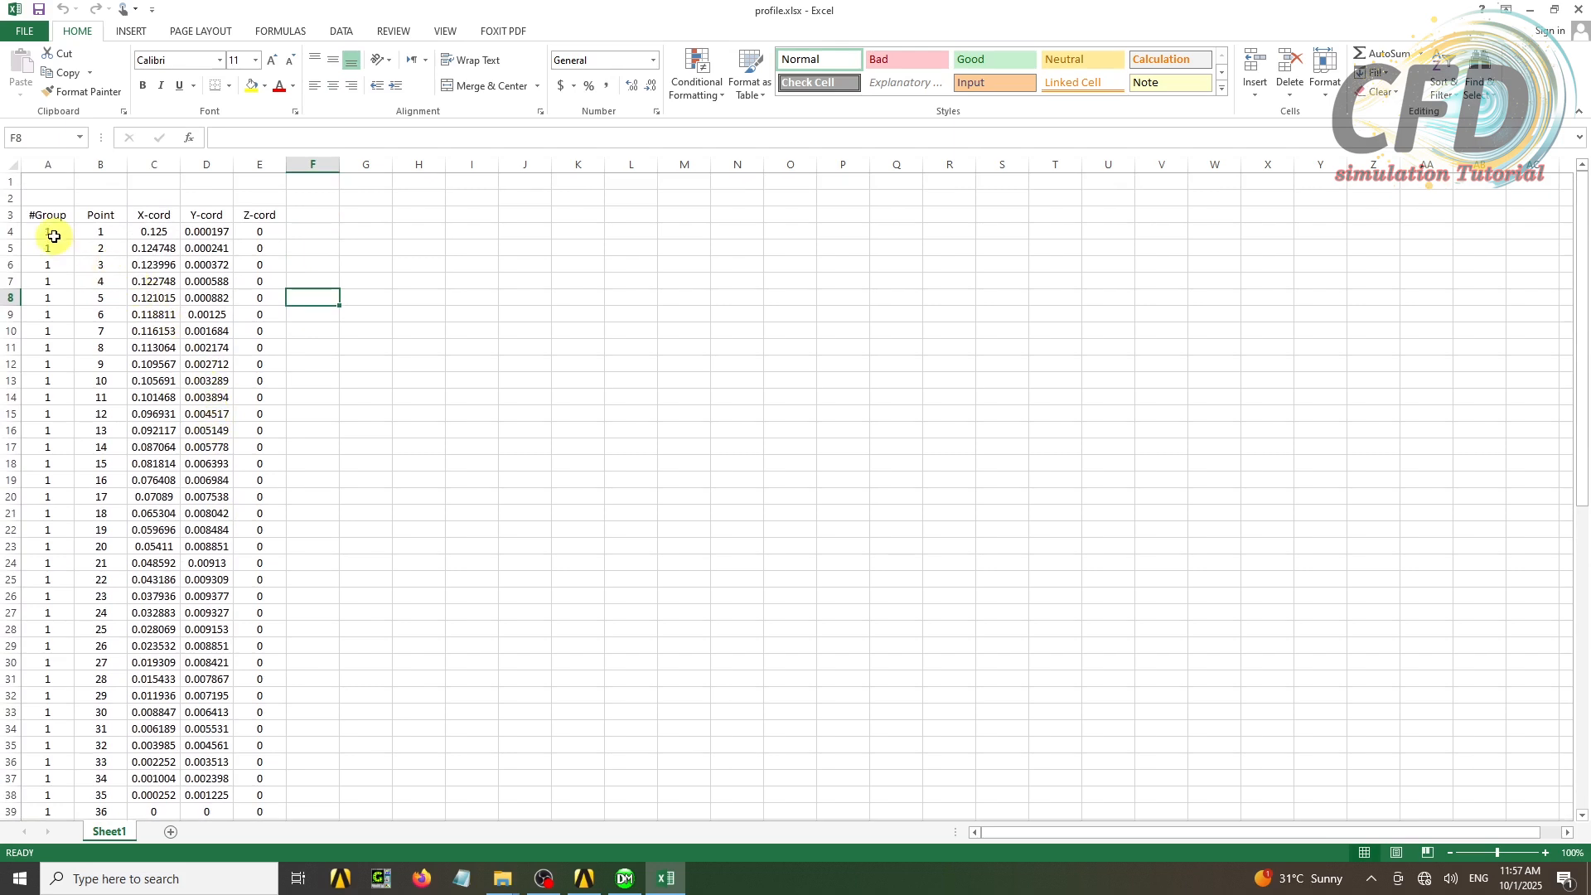
pyautogui.moveTo(54, 237); pyautogui.dragTo(262, 797)
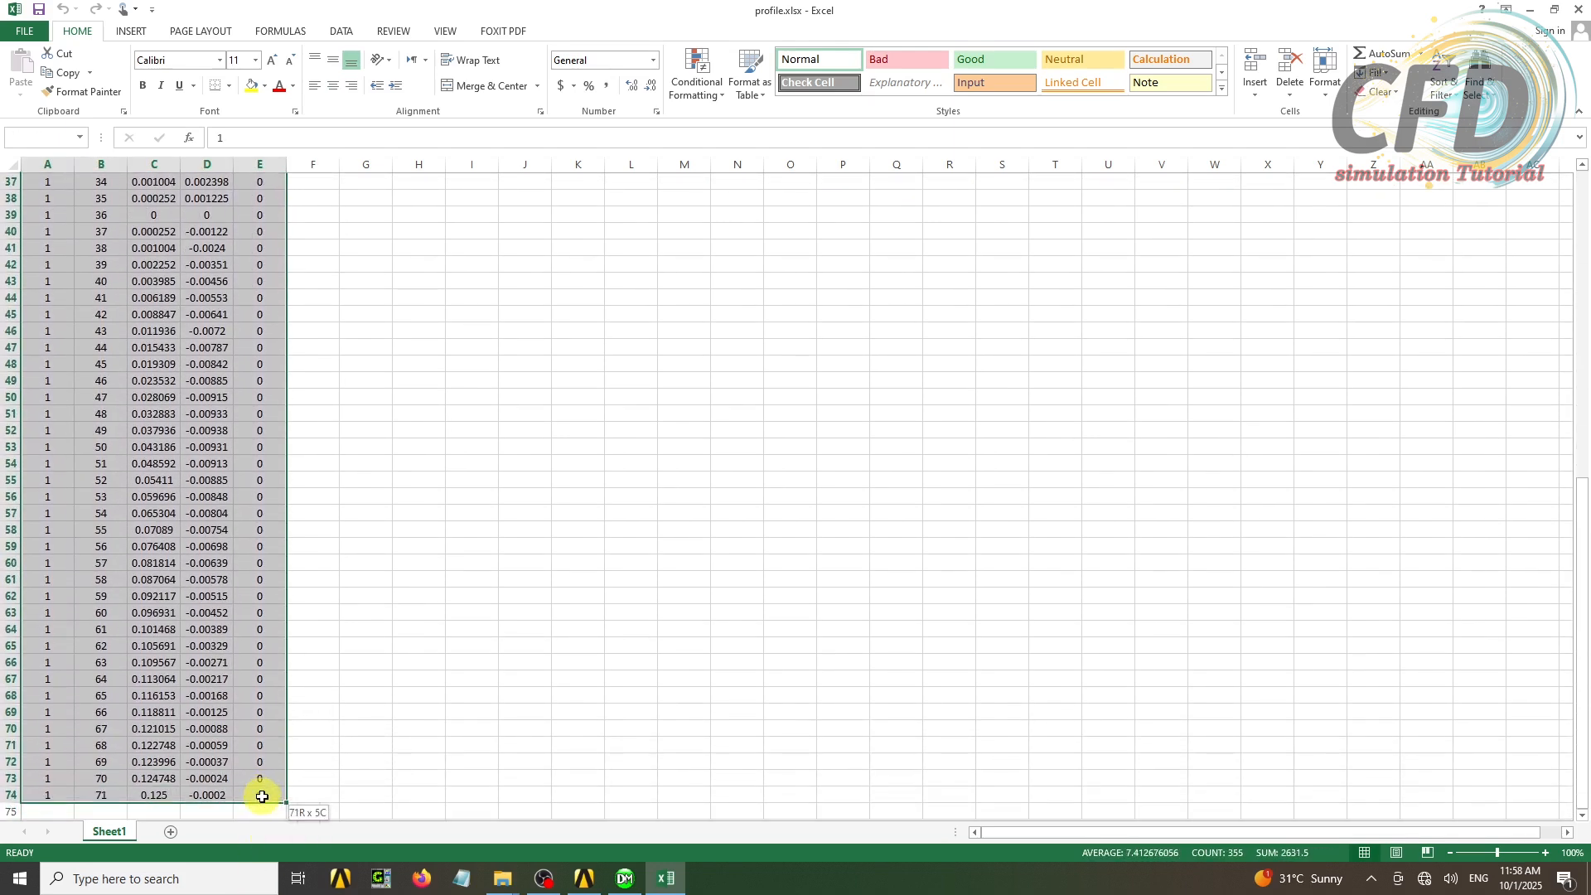
pyautogui.rightClick(263, 630)
pyautogui.click(298, 311)
pyautogui.scroll(12, 336, 407)
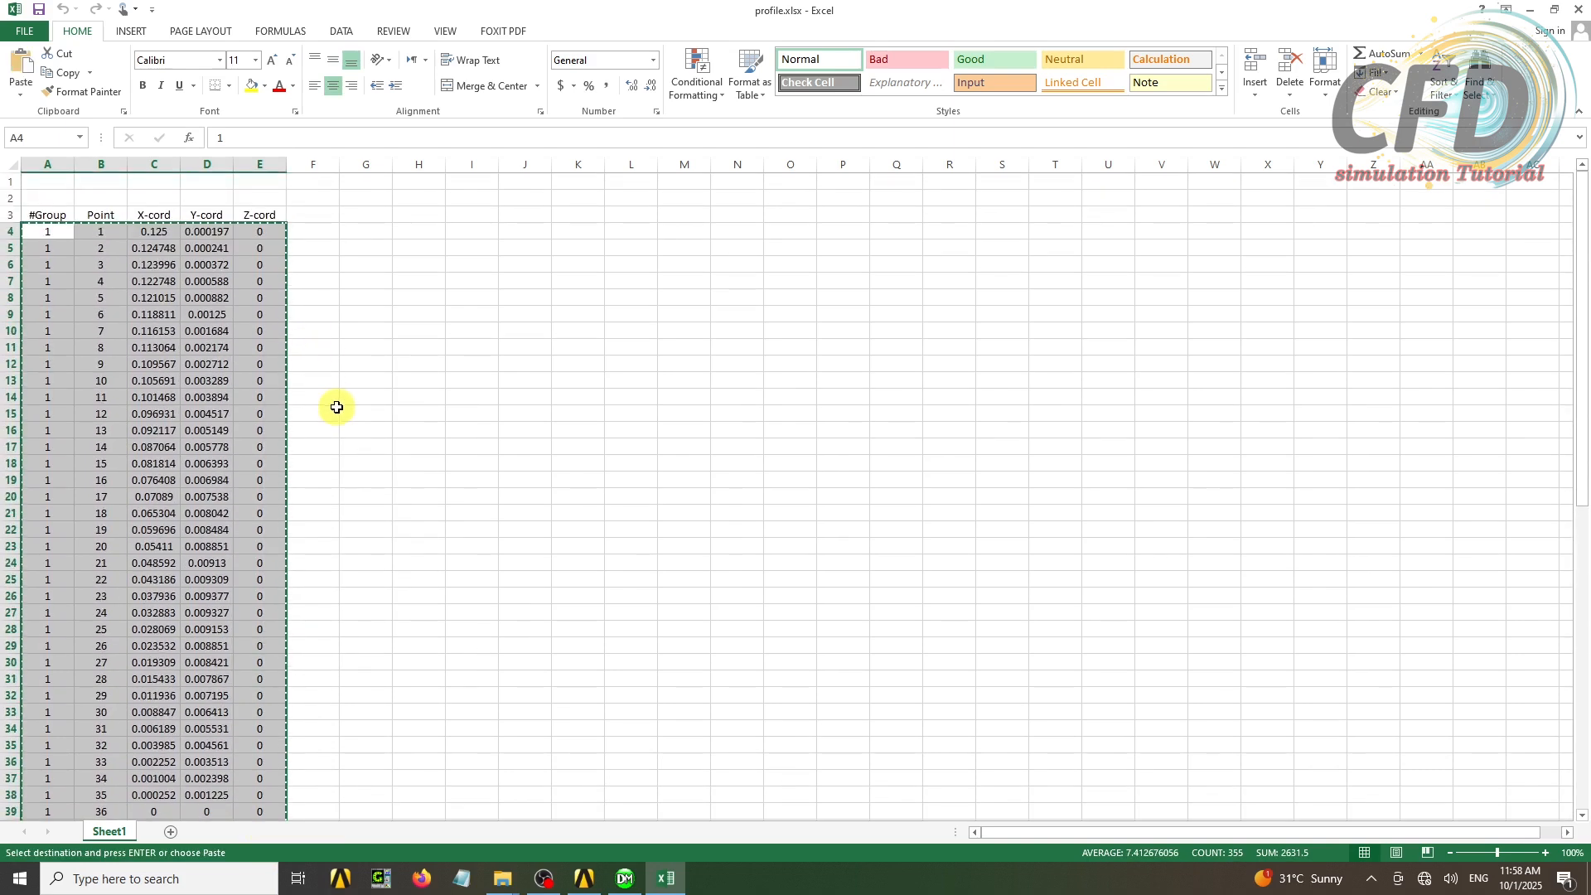
pyautogui.press('Escape')
pyautogui.click(319, 248)
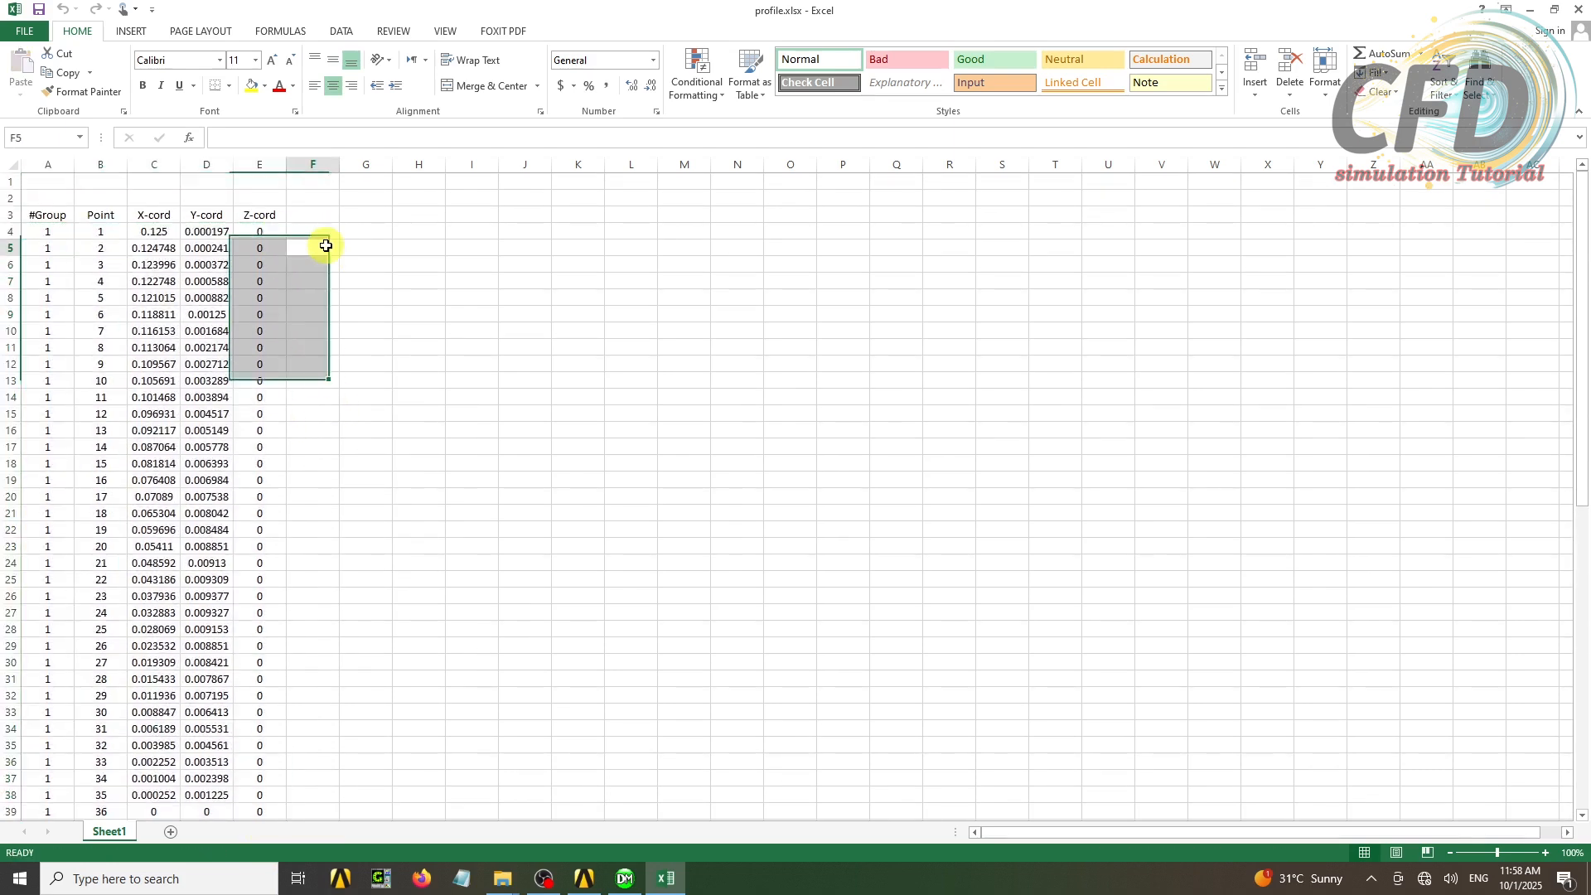
# Review the Z-cord column through its last data row and highlight part of the coordinate table
pyautogui.click(261, 164)
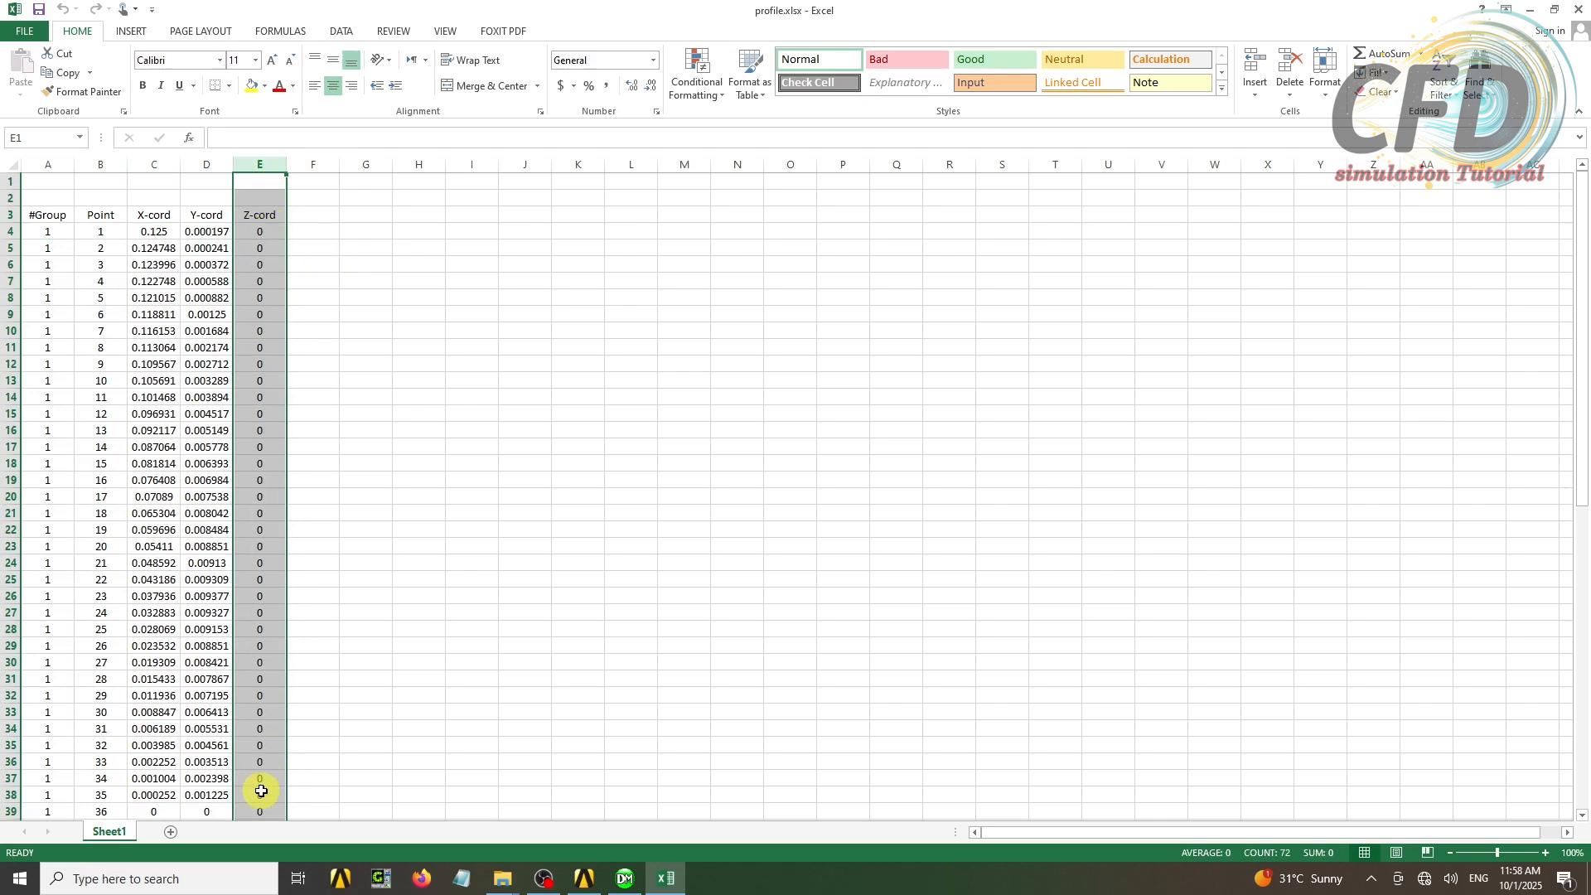
pyautogui.scroll(-20, 347, 509)
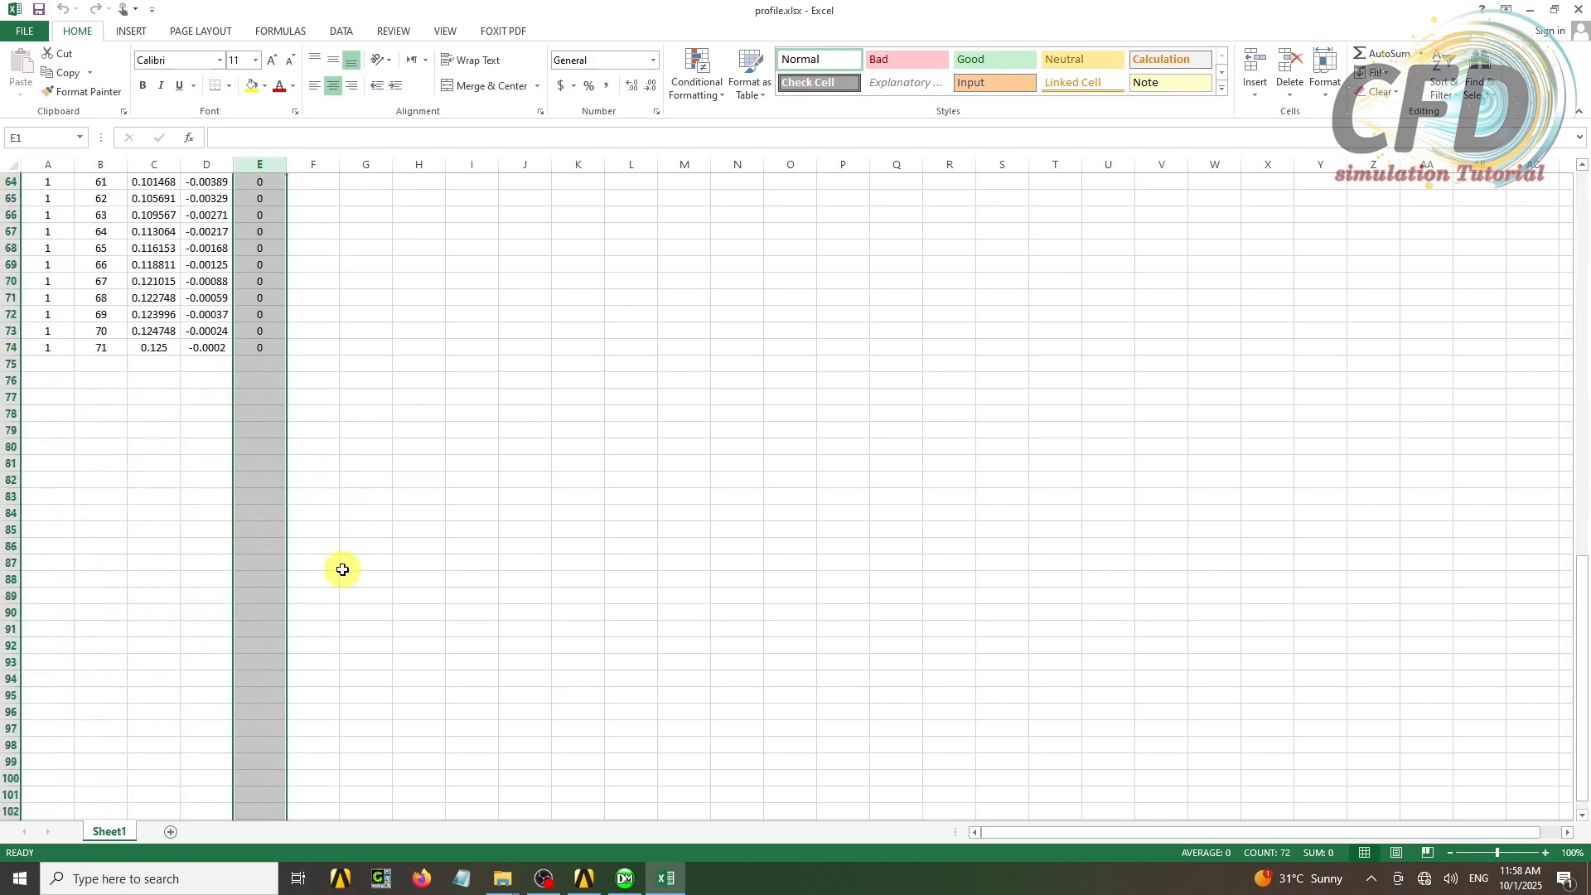
pyautogui.scroll(19, 340, 568)
pyautogui.scroll(2, 332, 497)
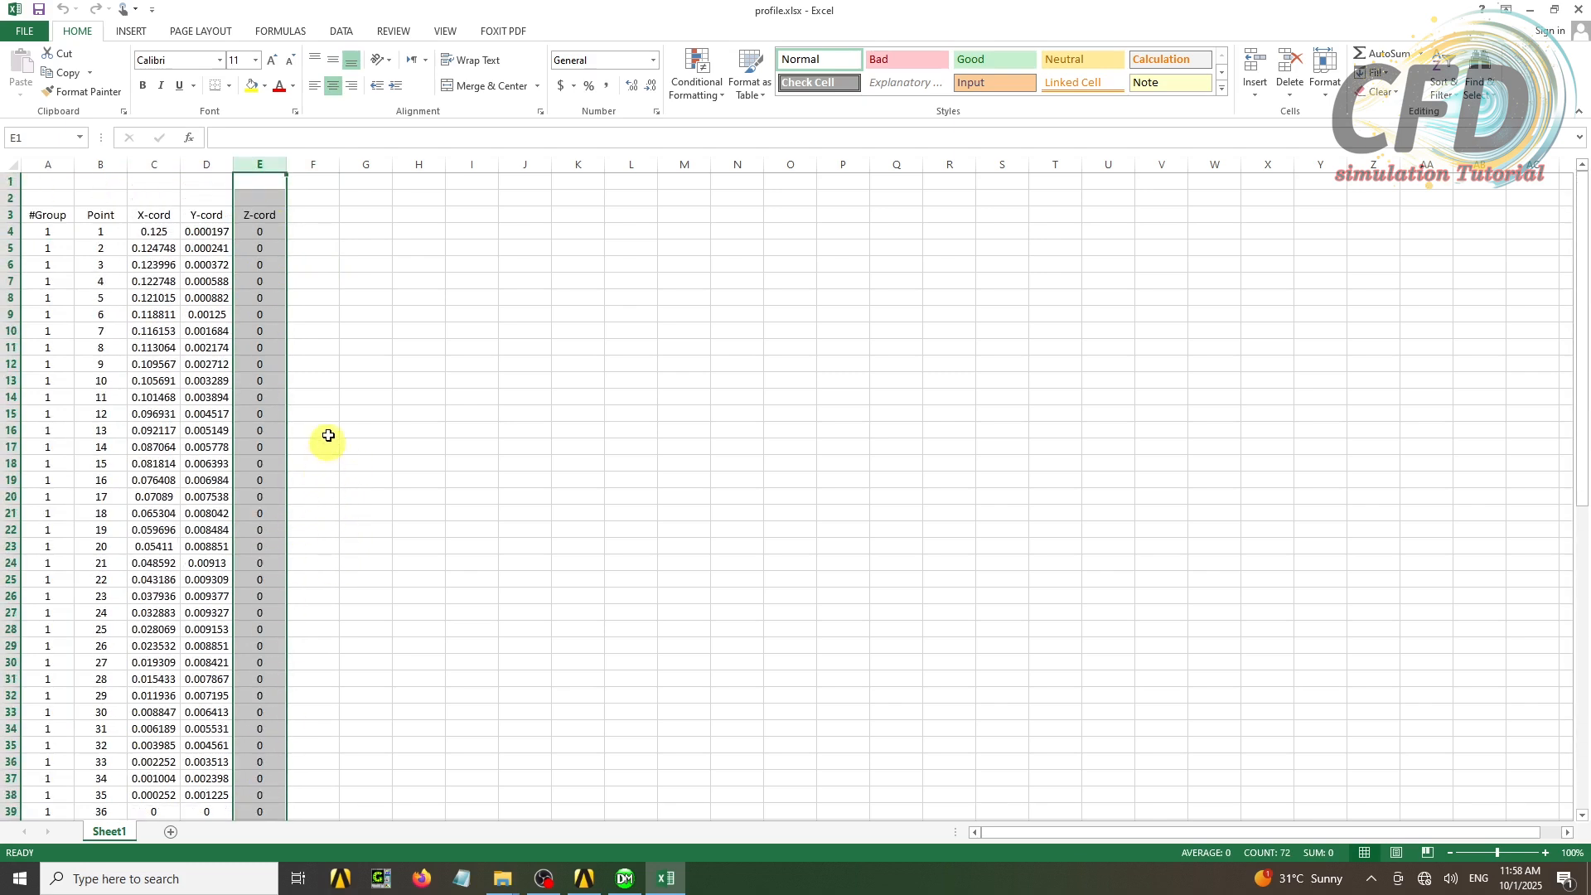
pyautogui.click(313, 263)
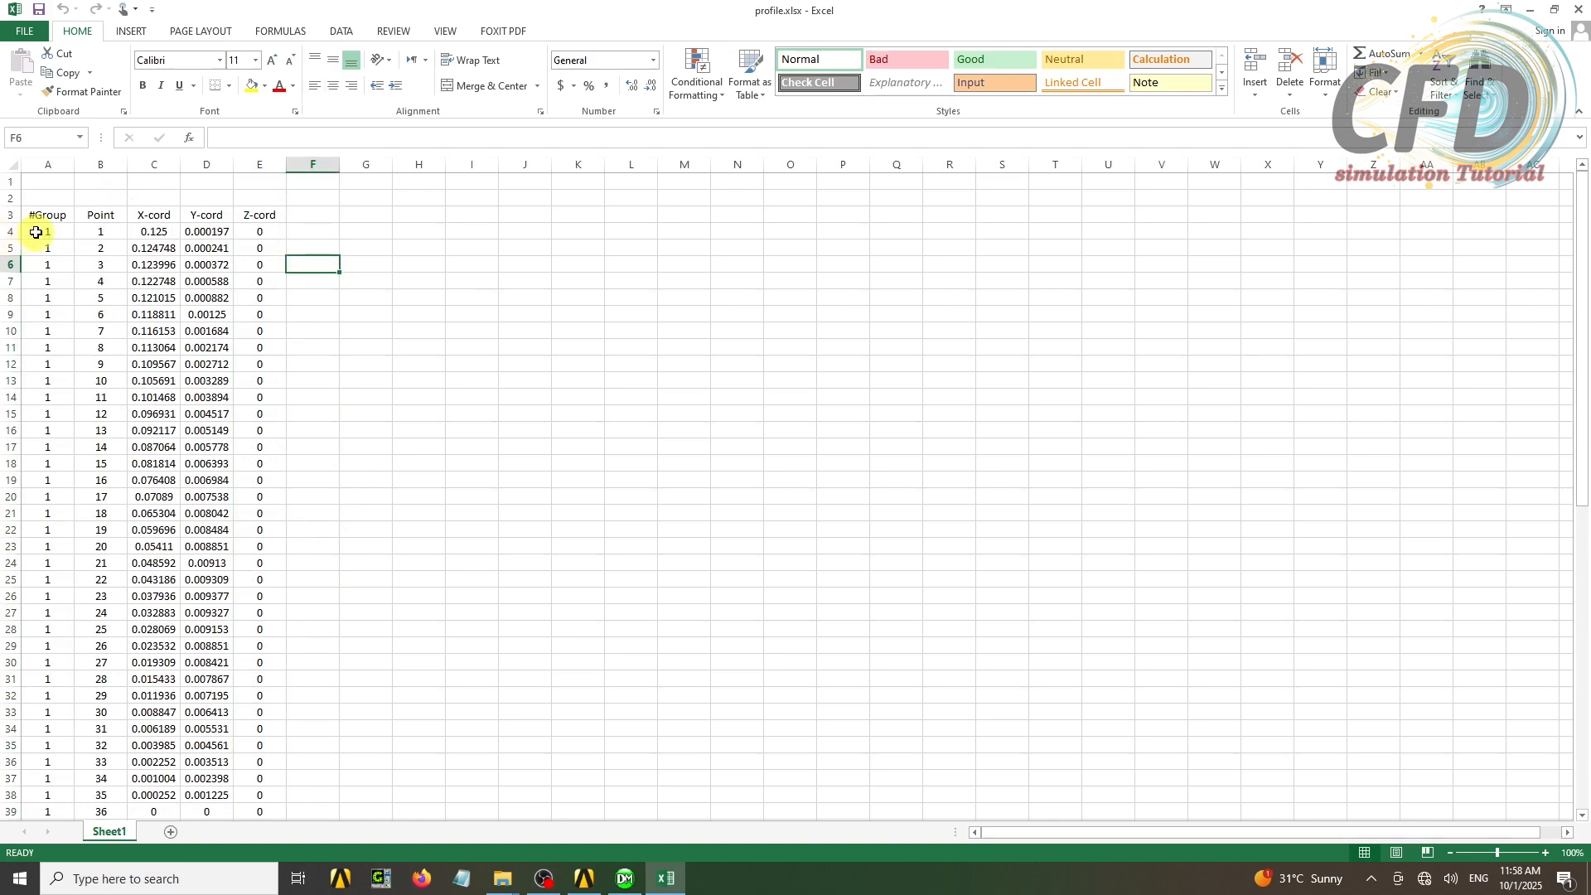
pyautogui.moveTo(36, 232); pyautogui.dragTo(266, 457)
pyautogui.click(419, 364)
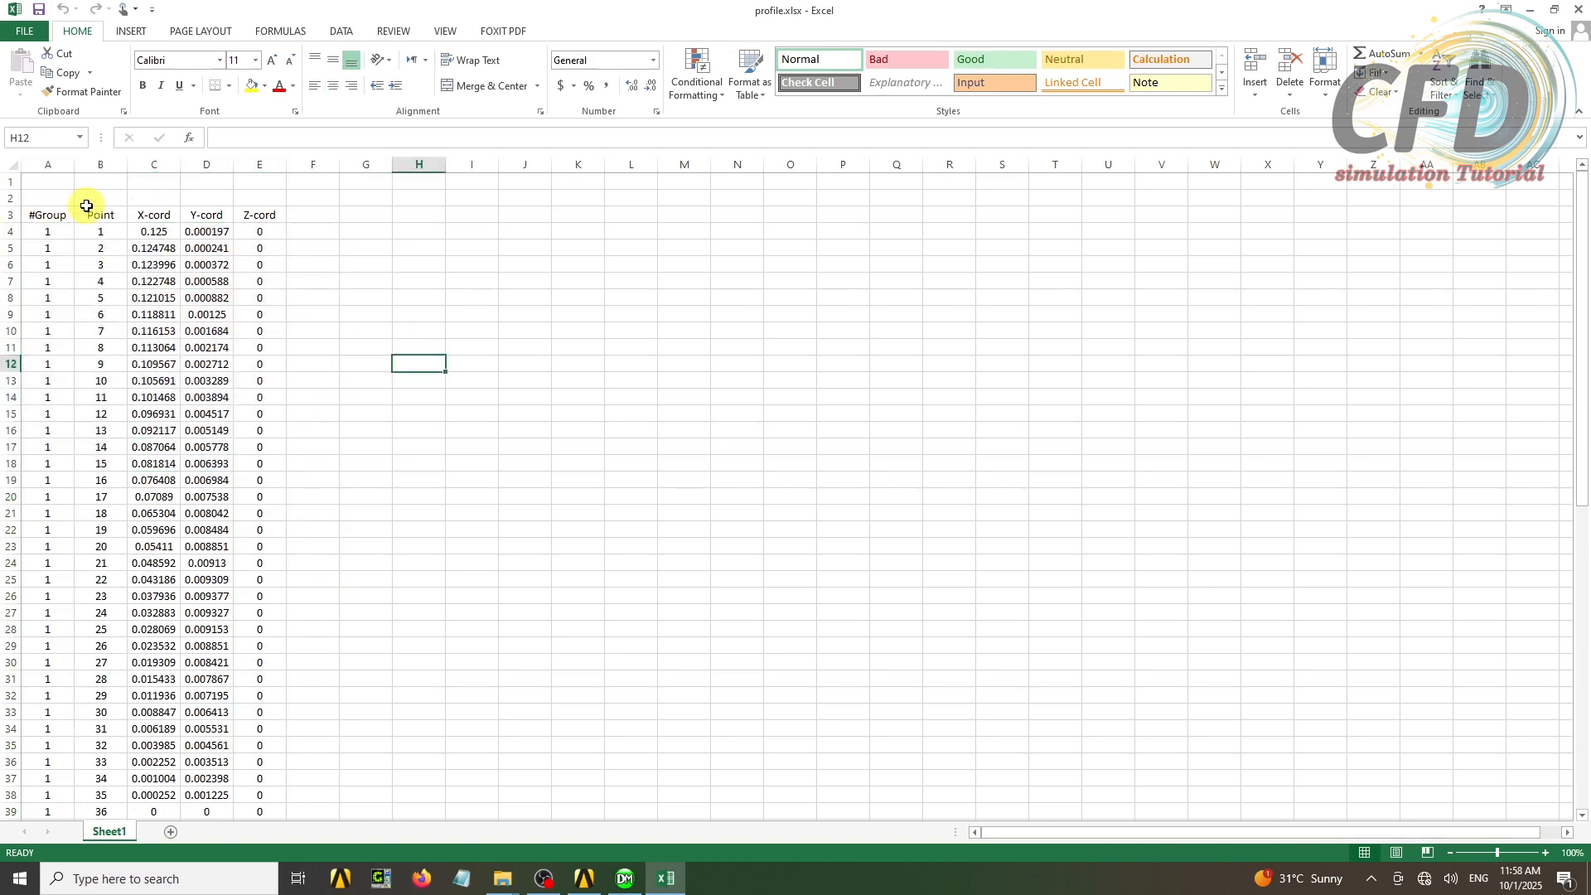
# Review the Point, #Group, X-cord and Y-cord columns down to the last airfoil point
pyautogui.click(105, 170)
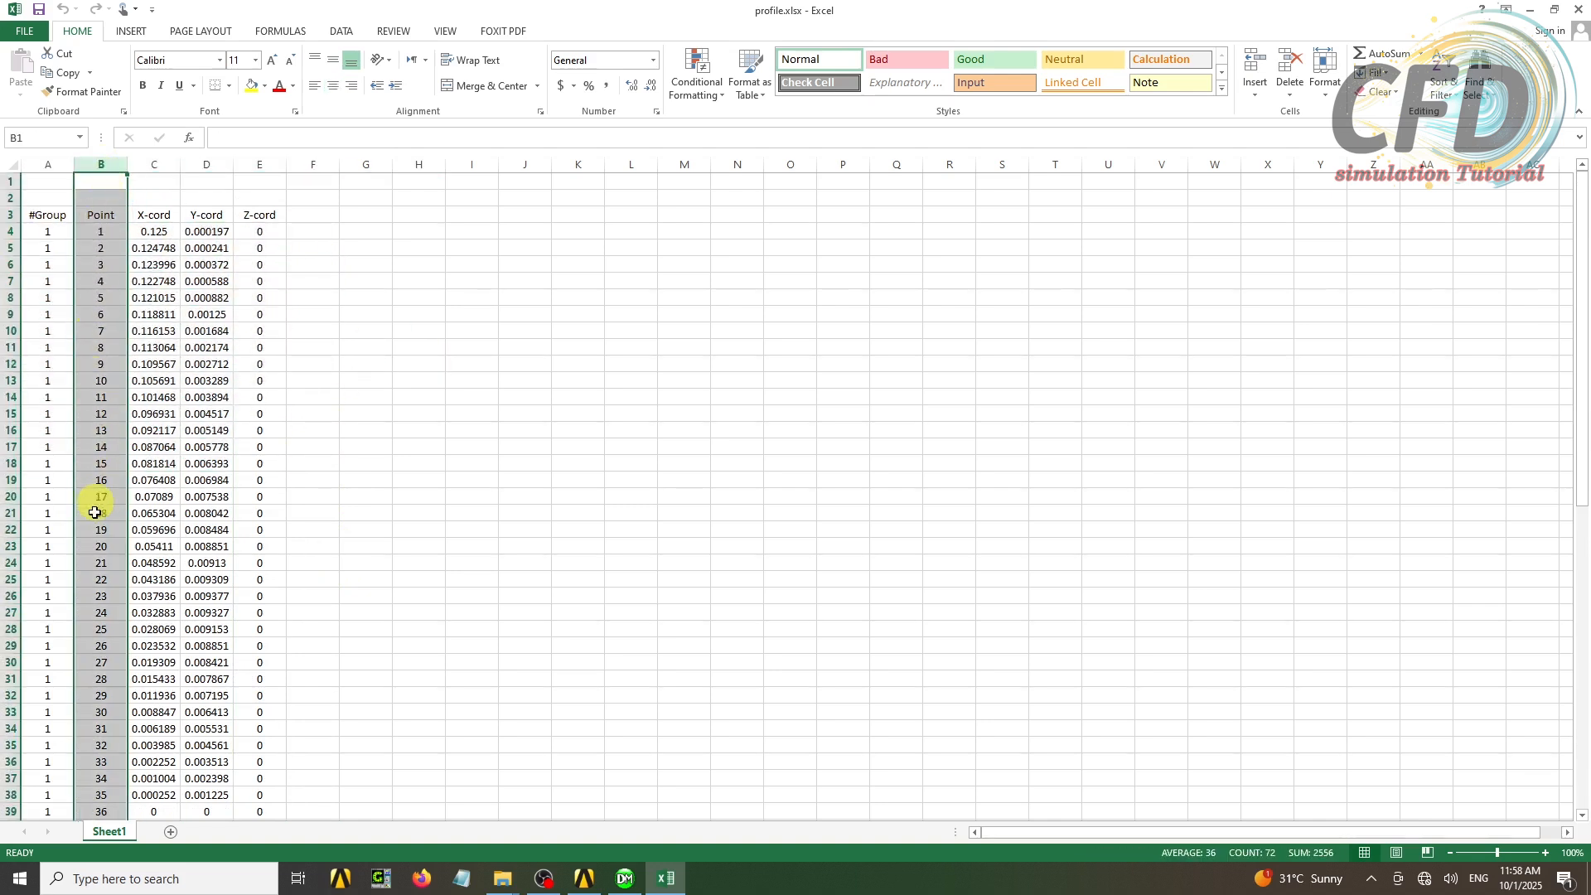
pyautogui.click(52, 163)
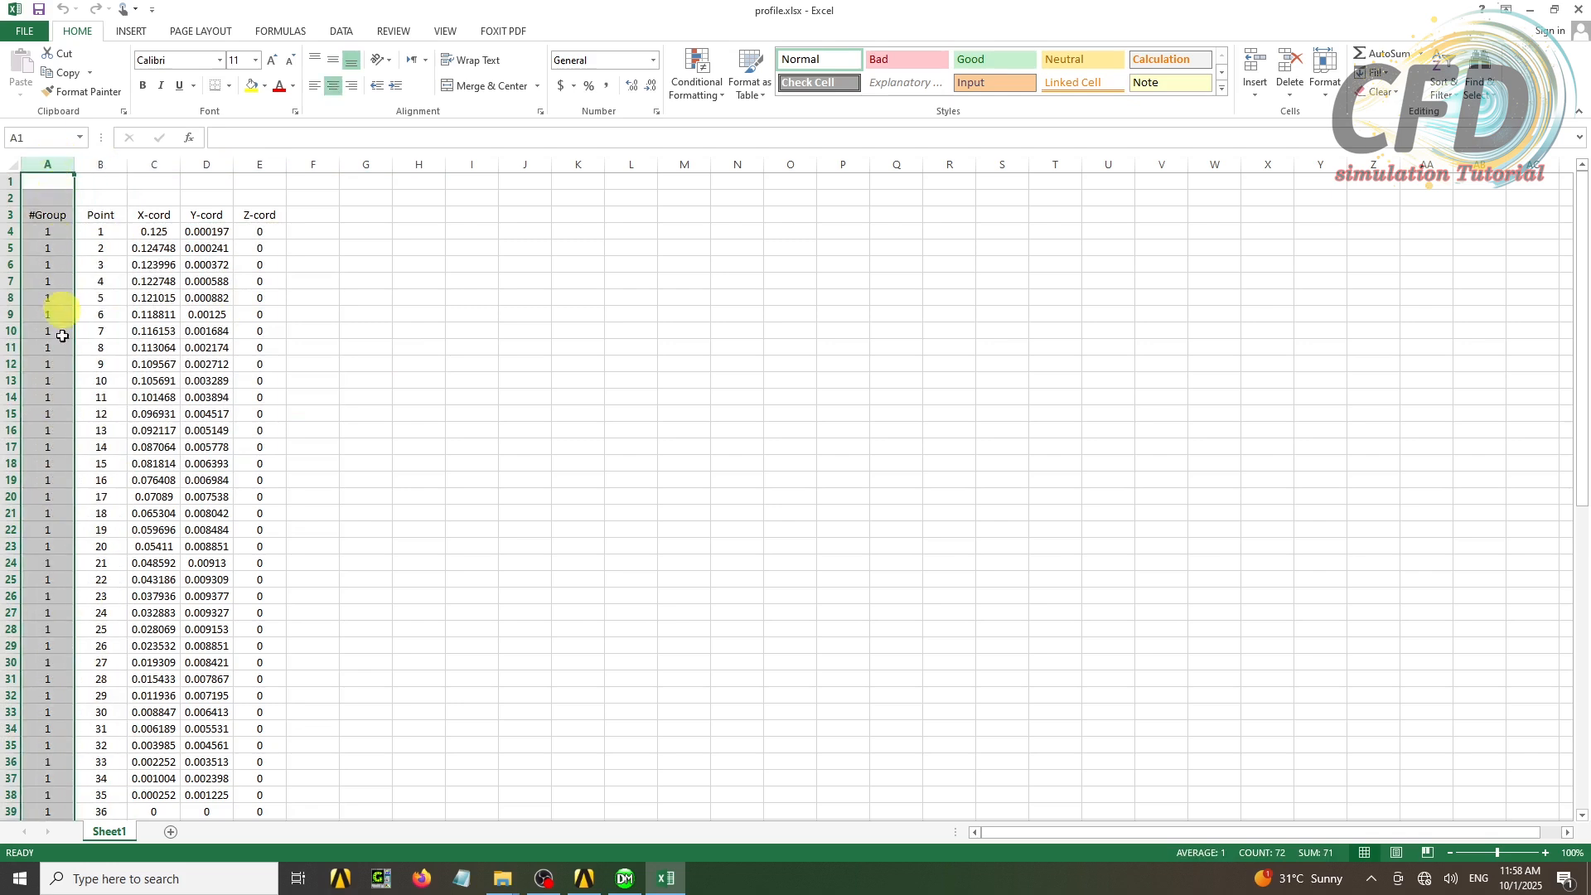
pyautogui.scroll(-17, 62, 740)
pyautogui.scroll(-6, 67, 770)
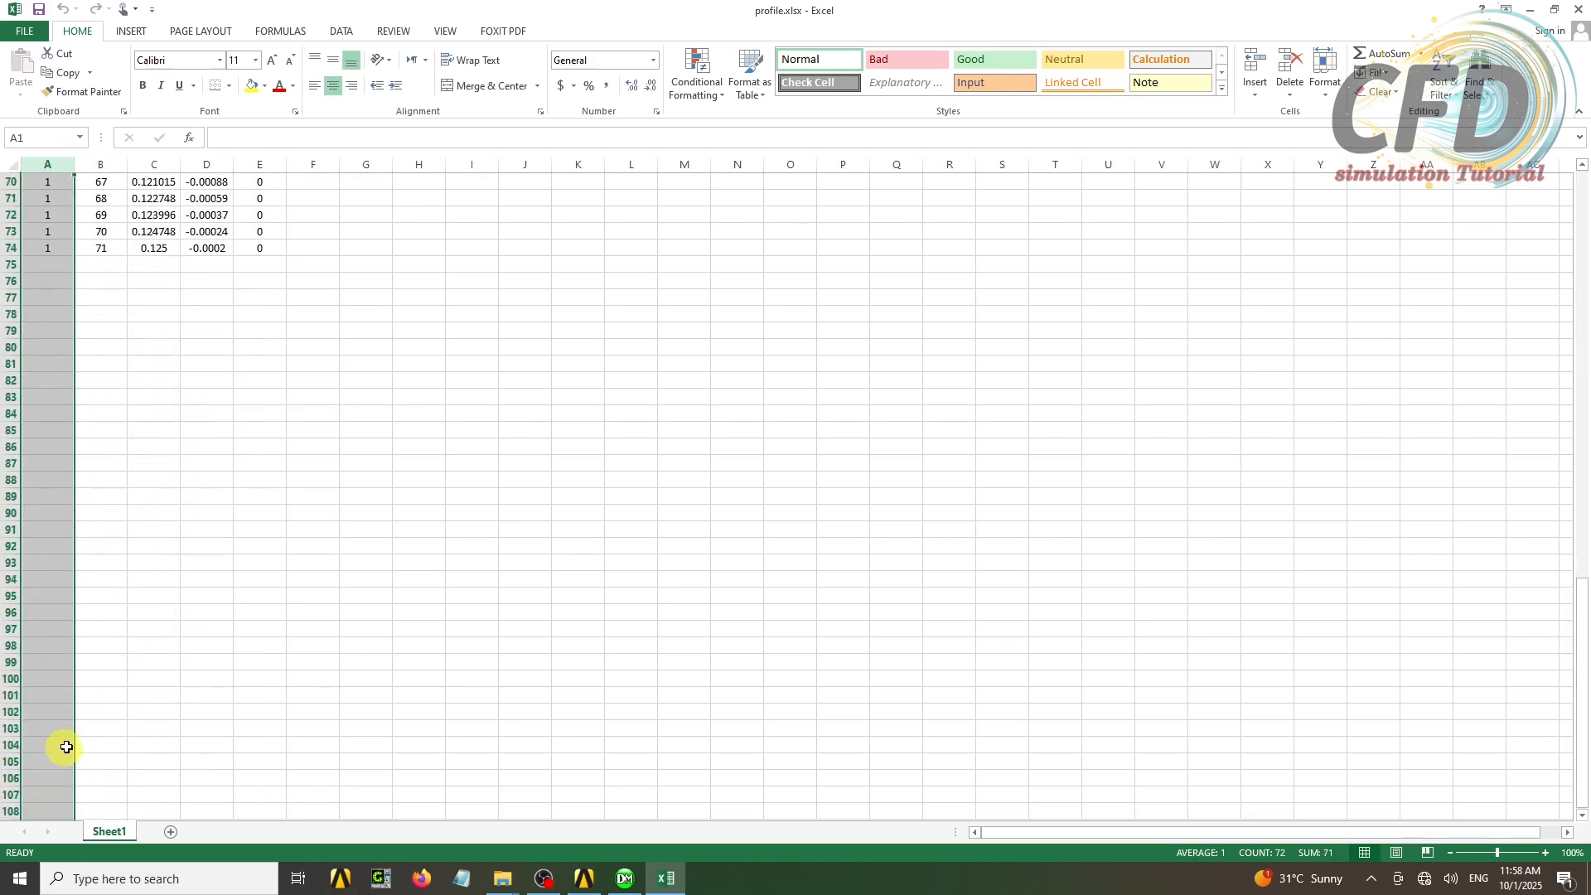
pyautogui.scroll(20, 141, 636)
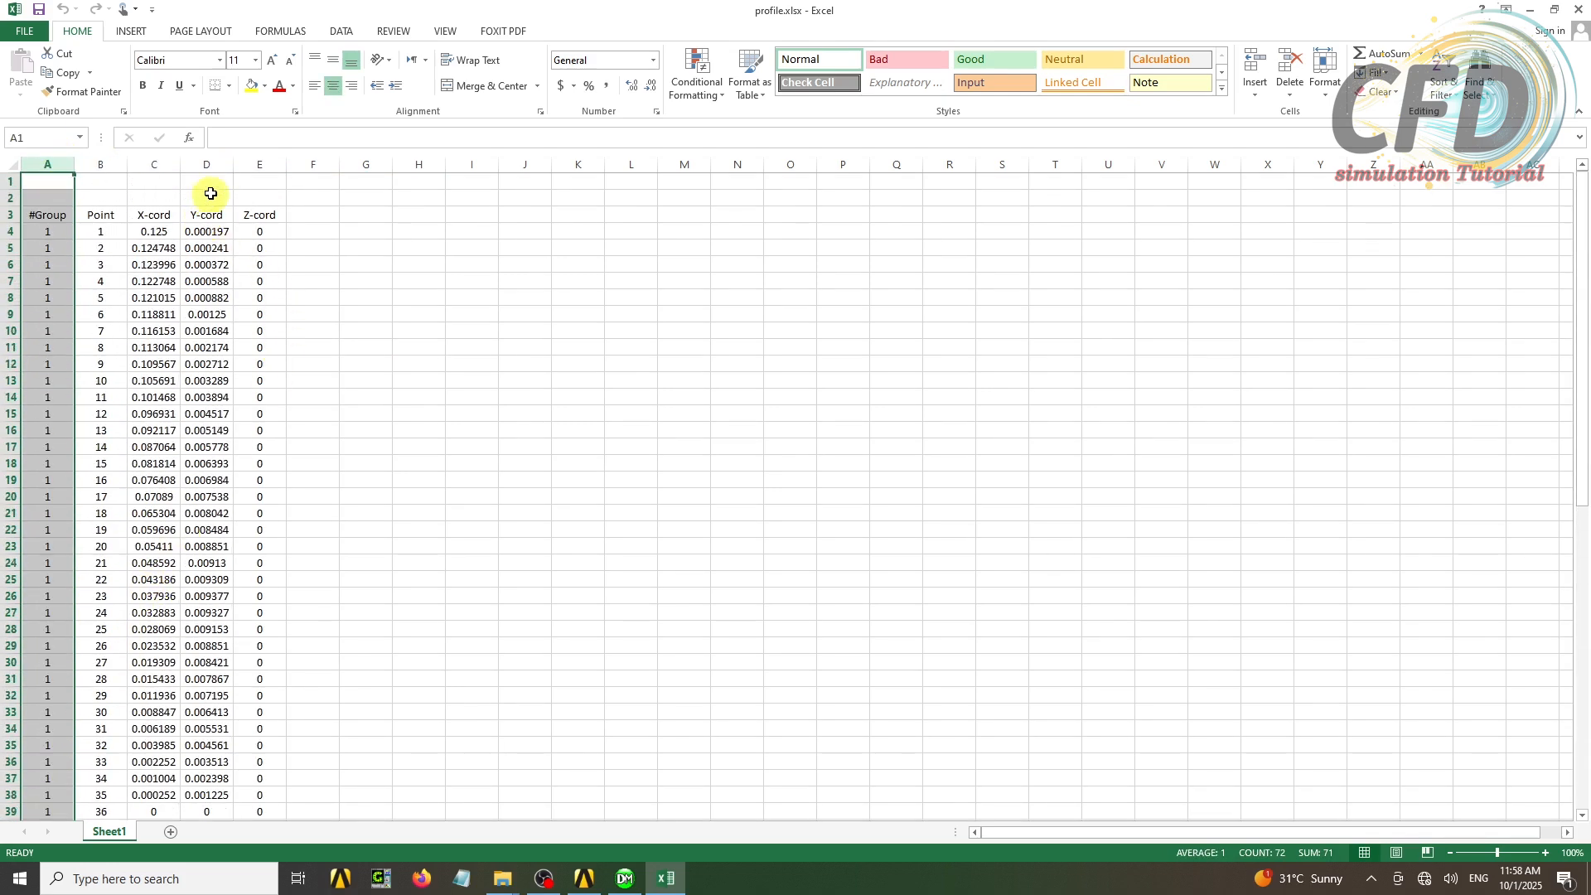
pyautogui.moveTo(210, 163); pyautogui.dragTo(167, 162)
pyautogui.scroll(-10, 202, 340)
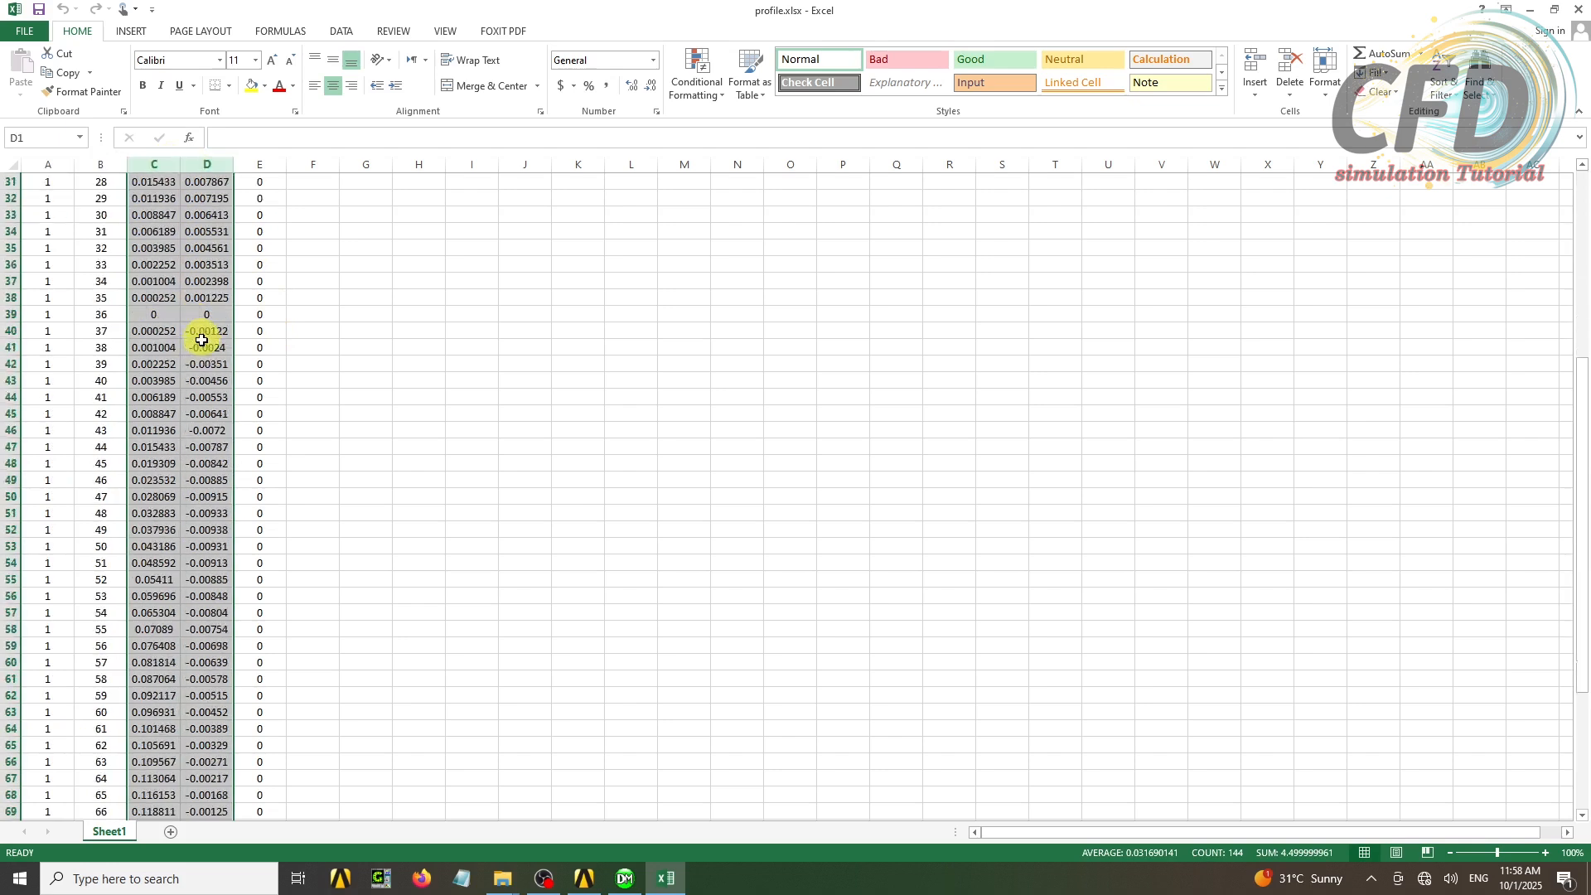
pyautogui.scroll(-7, 202, 340)
pyautogui.scroll(17, 207, 348)
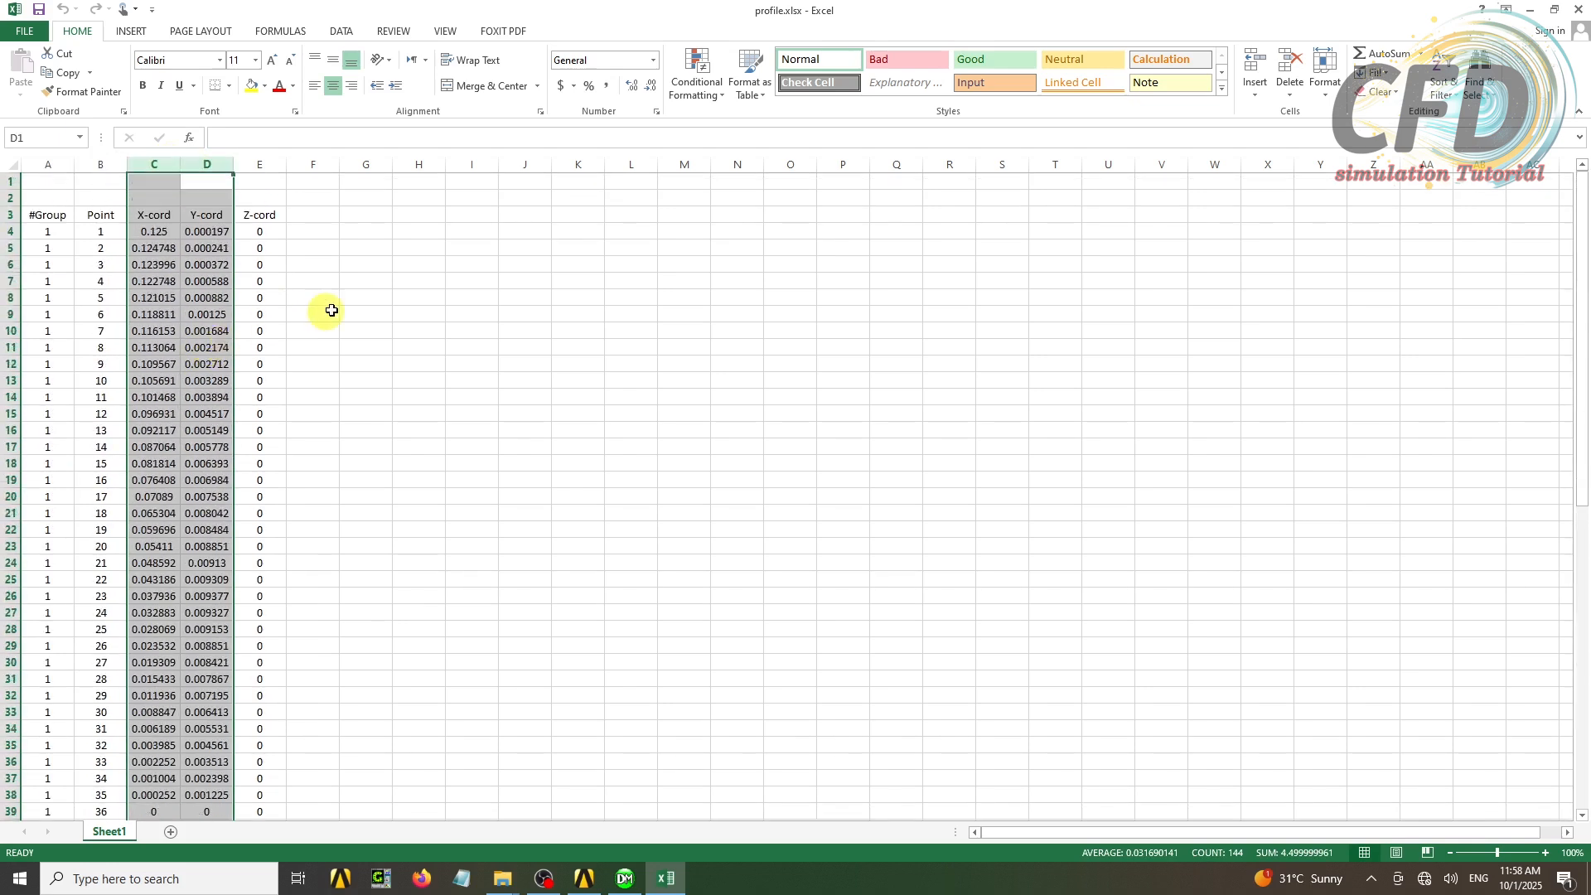
pyautogui.click(365, 297)
pyautogui.moveTo(55, 237); pyautogui.dragTo(234, 799)
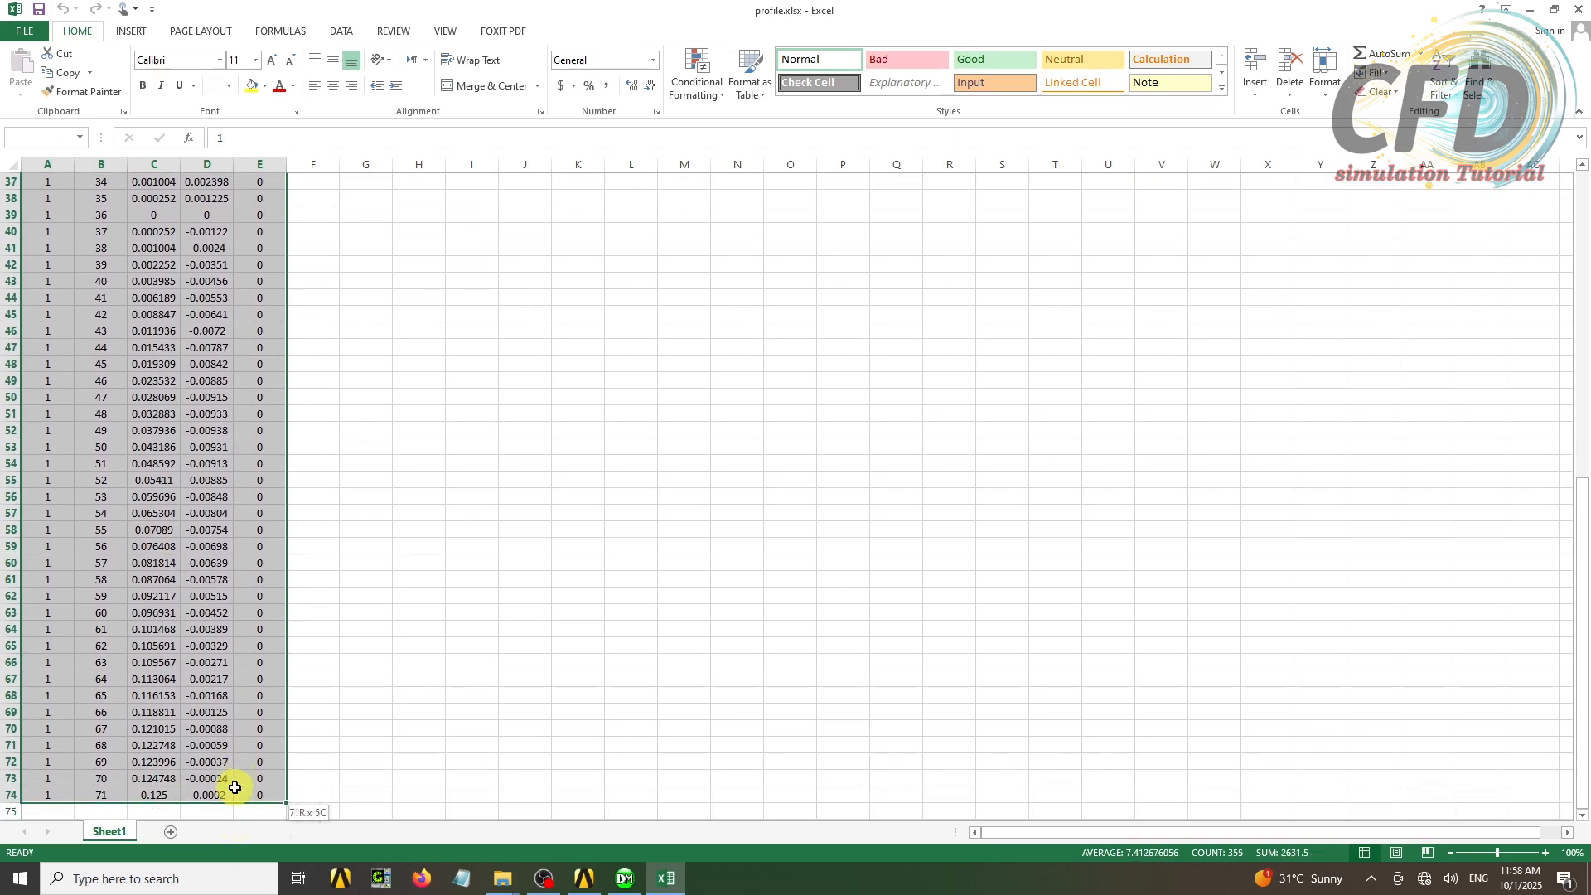
pyautogui.rightClick(236, 570)
pyautogui.click(283, 270)
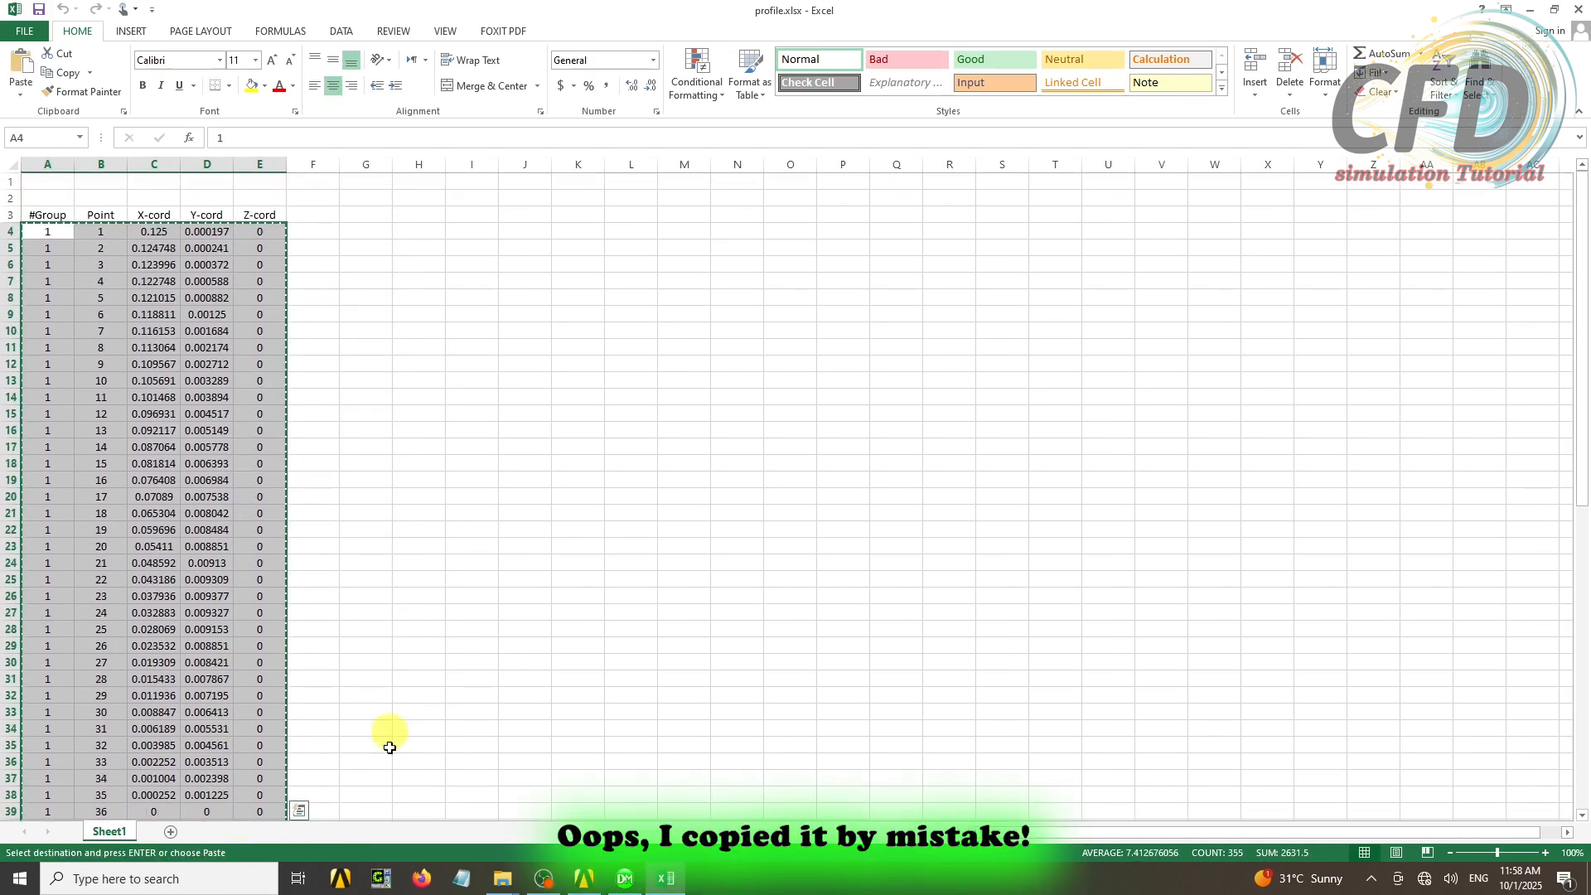
pyautogui.click(462, 877)
pyautogui.rightClick(331, 262)
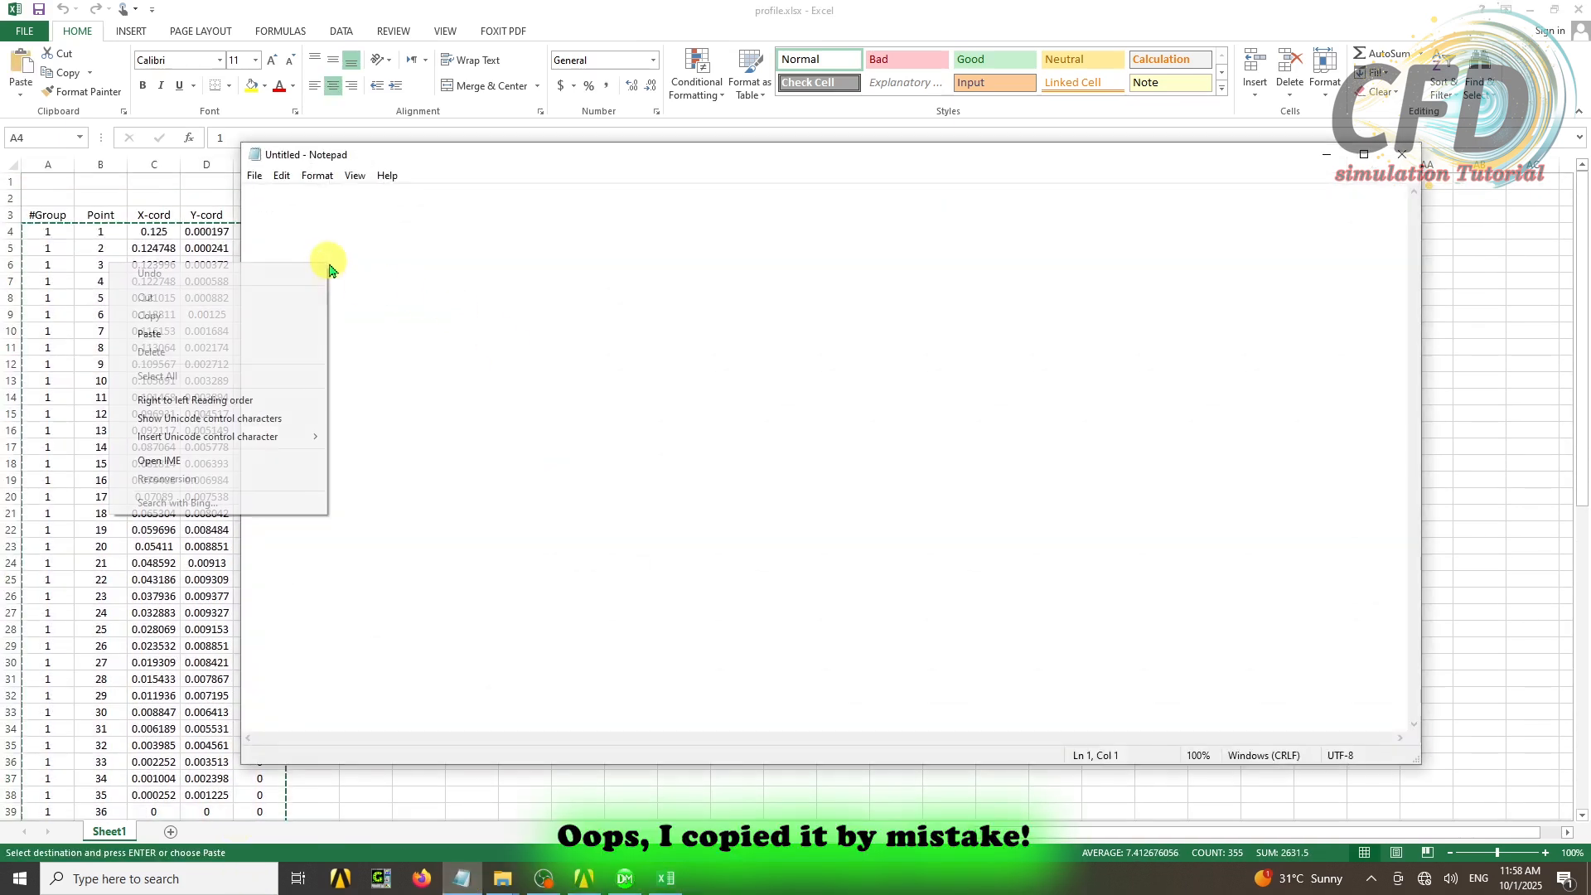
pyautogui.click(226, 333)
pyautogui.scroll(6, 619, 474)
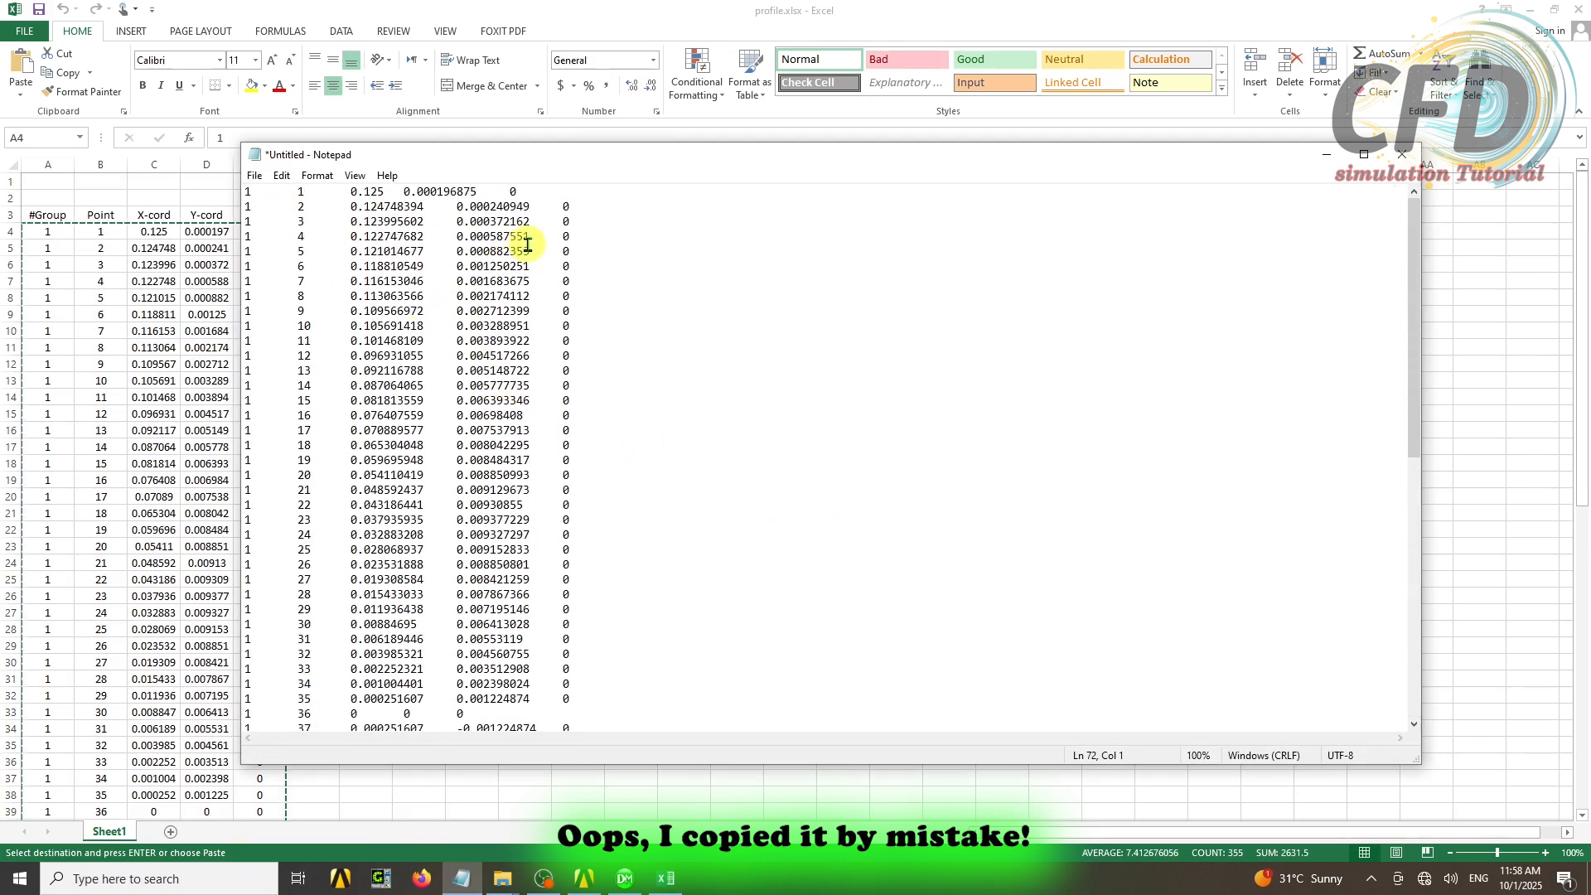
pyautogui.click(1401, 154)
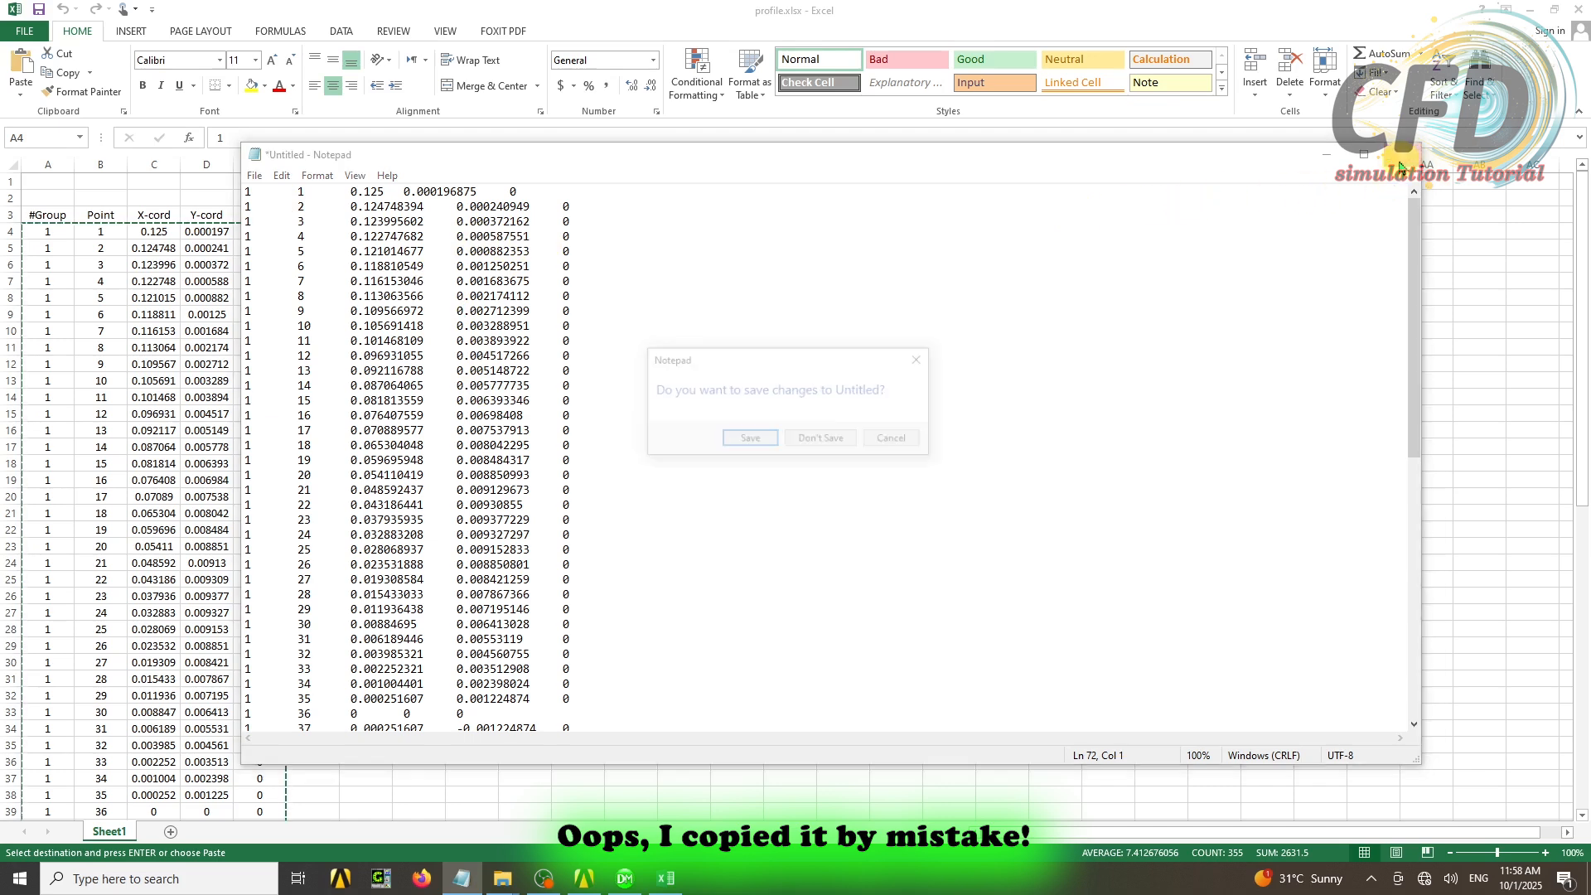
pyautogui.click(828, 444)
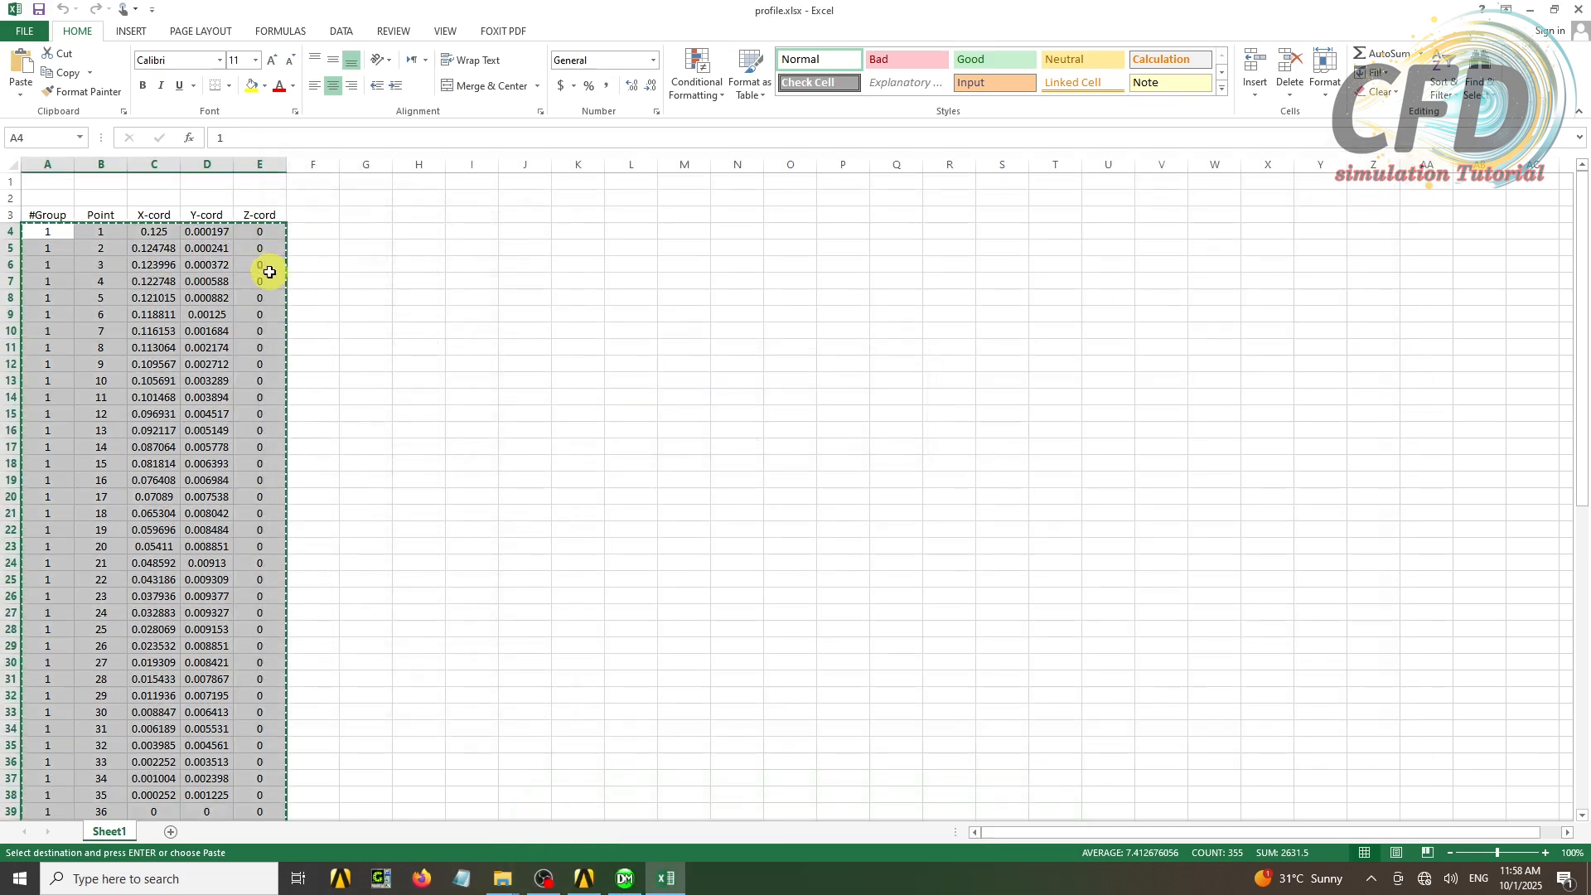
pyautogui.press('Escape')
# Copy the complete airfoil table A3:E74, including the #Group, Point, X-cord, Y-cord and Z-cord header row
pyautogui.moveTo(39, 217); pyautogui.dragTo(265, 807)
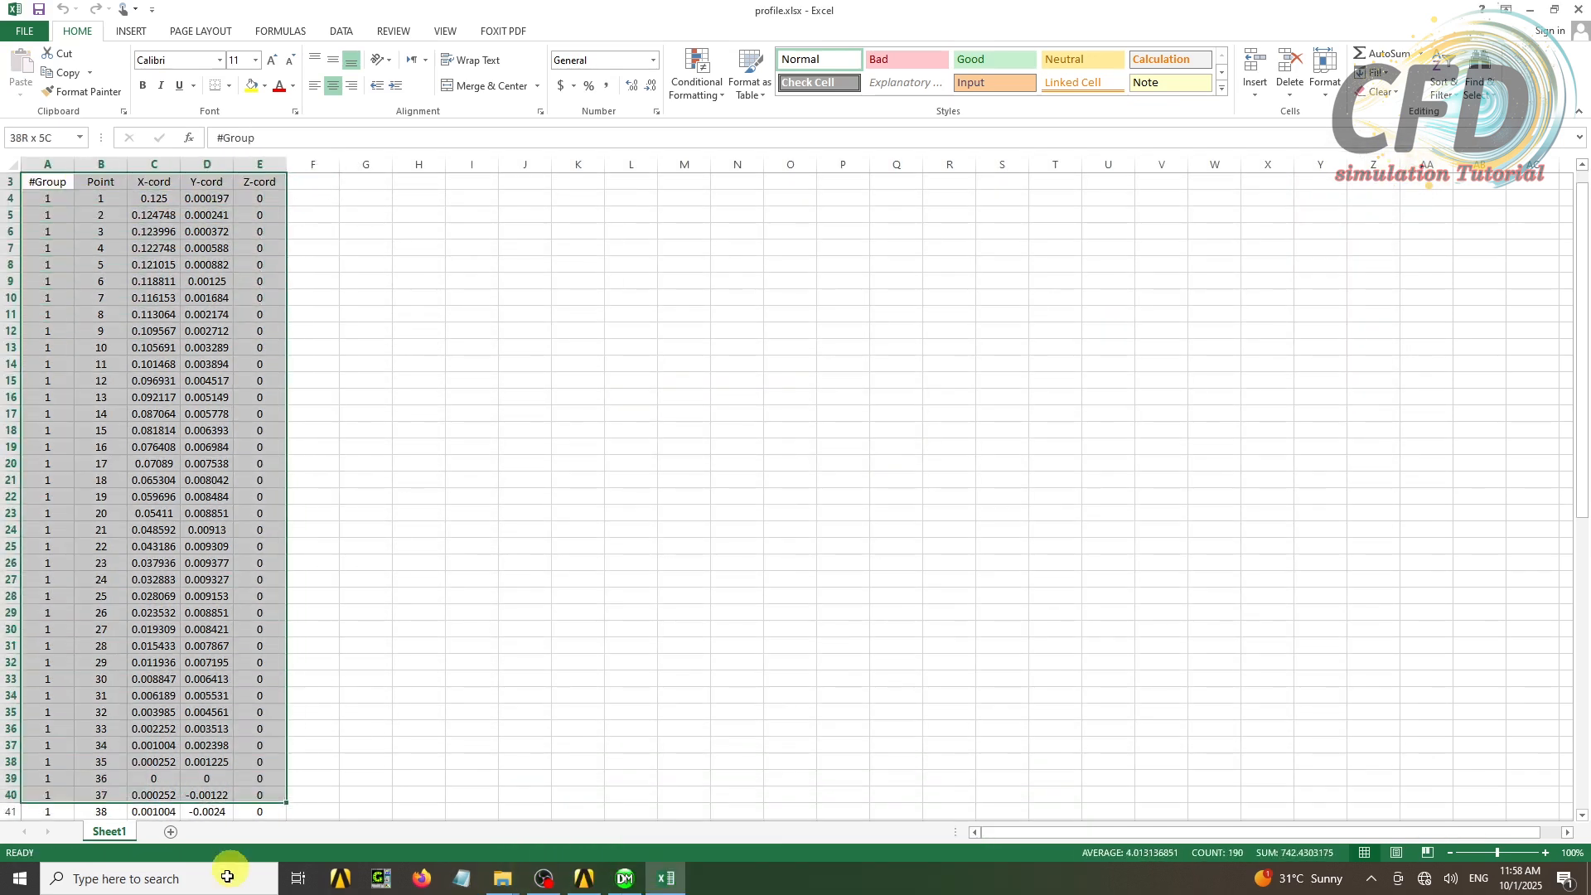
pyautogui.moveTo(227, 876); pyautogui.dragTo(248, 798)
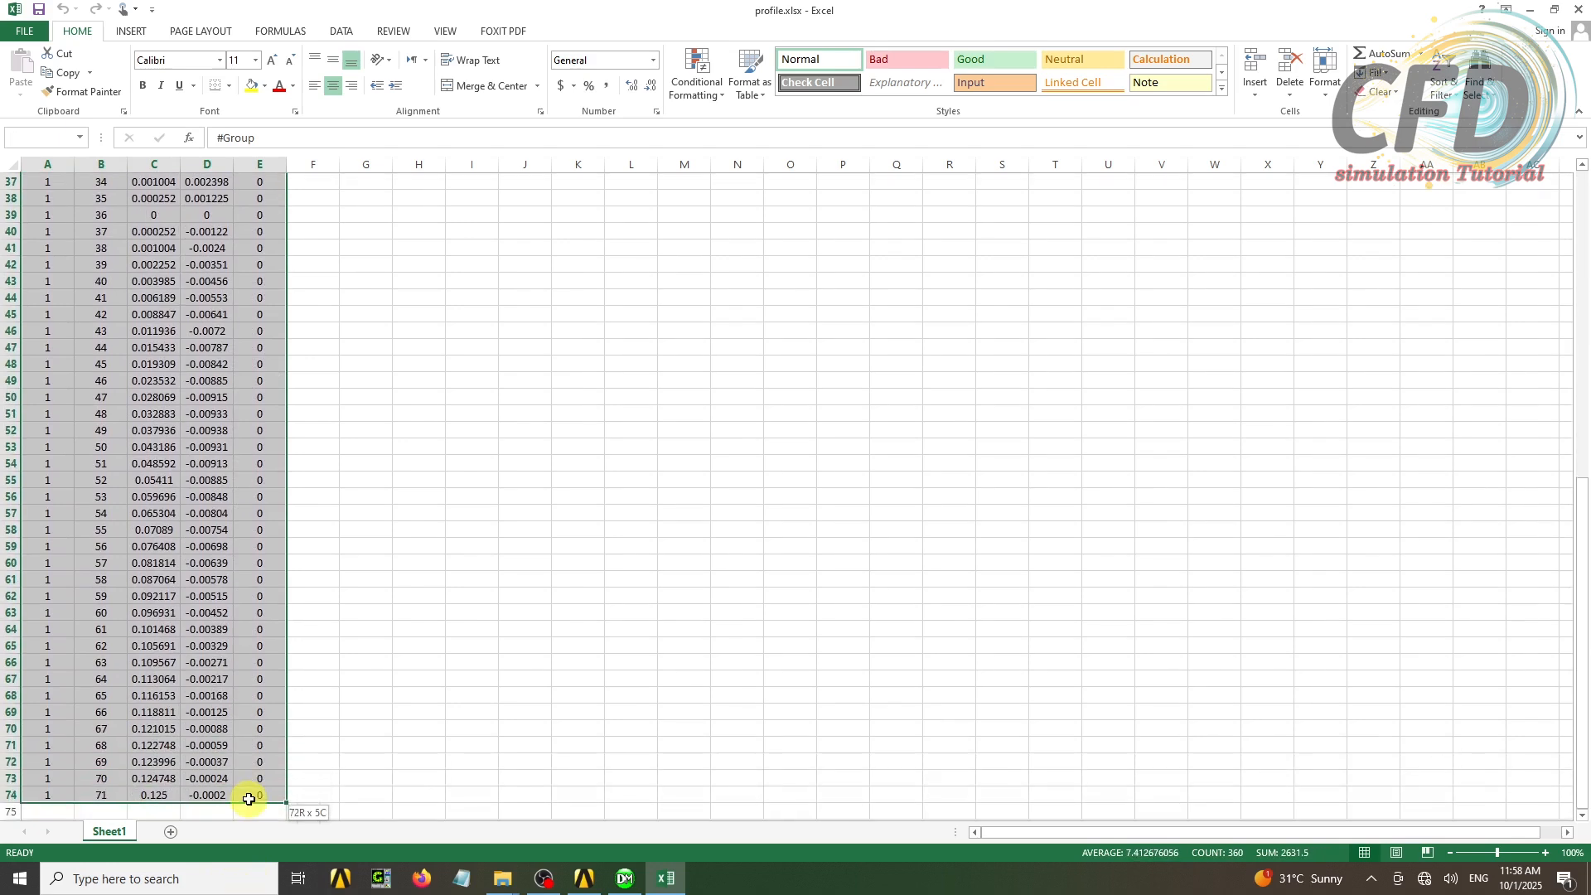
pyautogui.rightClick(166, 445)
pyautogui.click(194, 482)
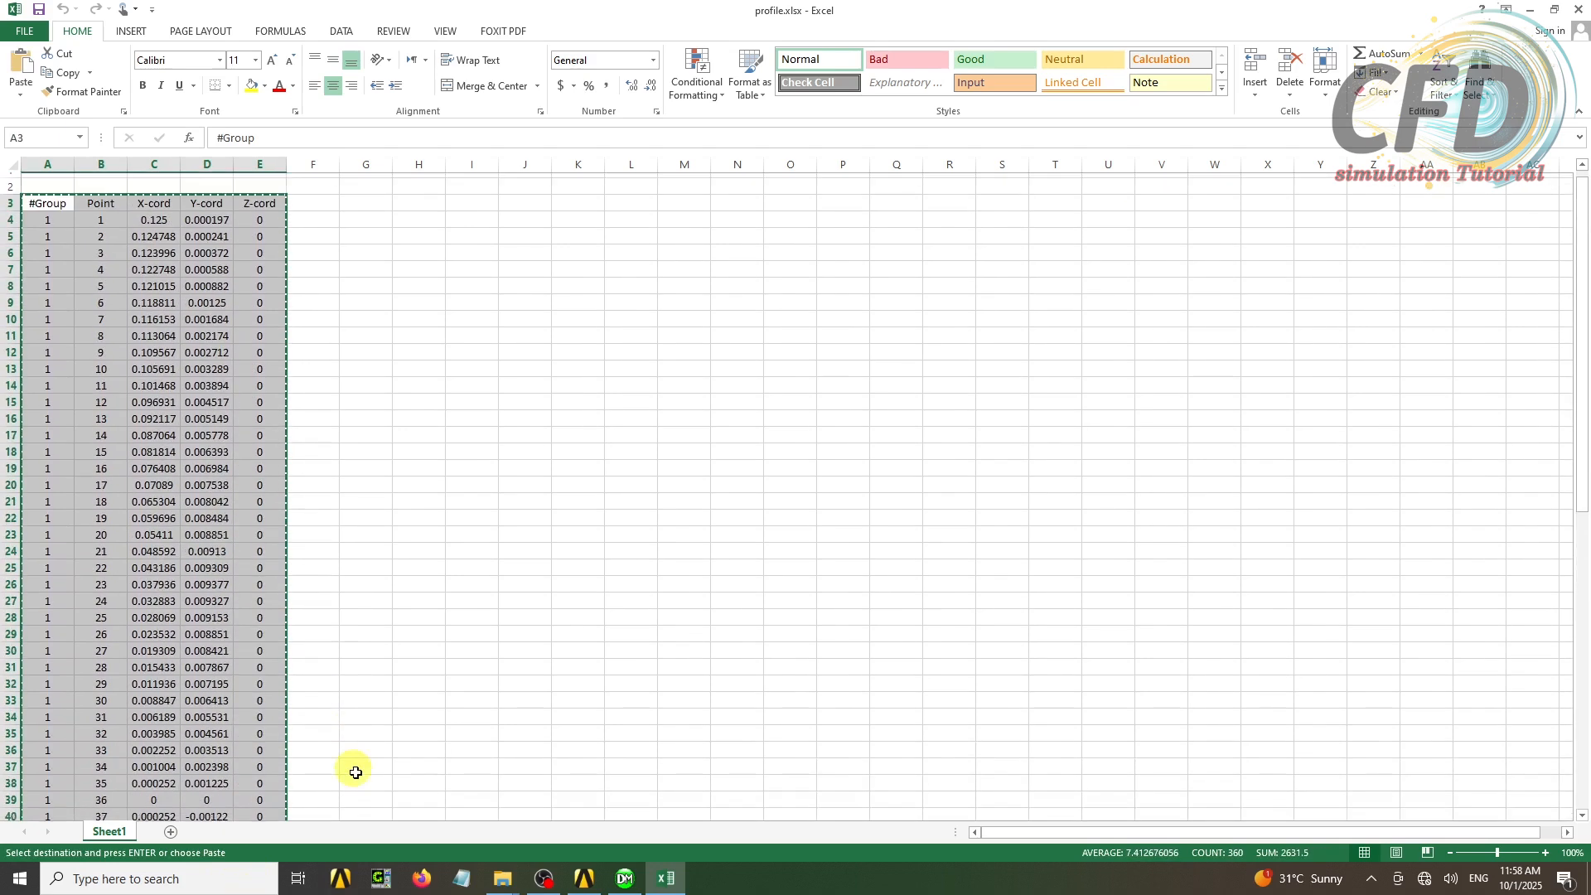
# Switch to a new Notepad document, paste the copied coordinate table and select its header line
pyautogui.click(461, 878)
pyautogui.rightClick(255, 245)
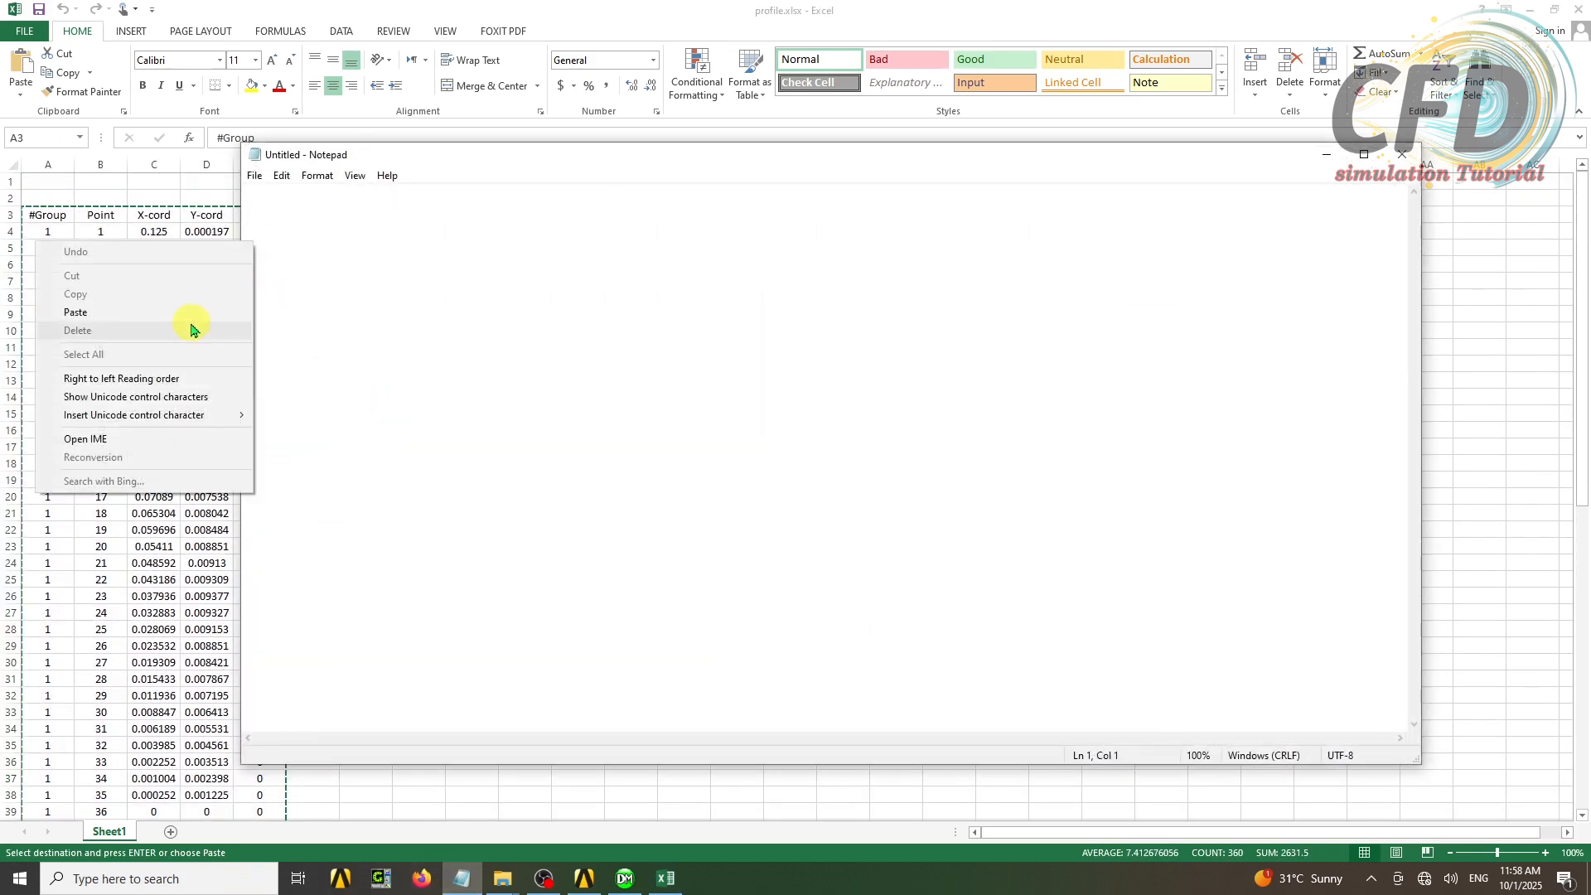
pyautogui.click(166, 312)
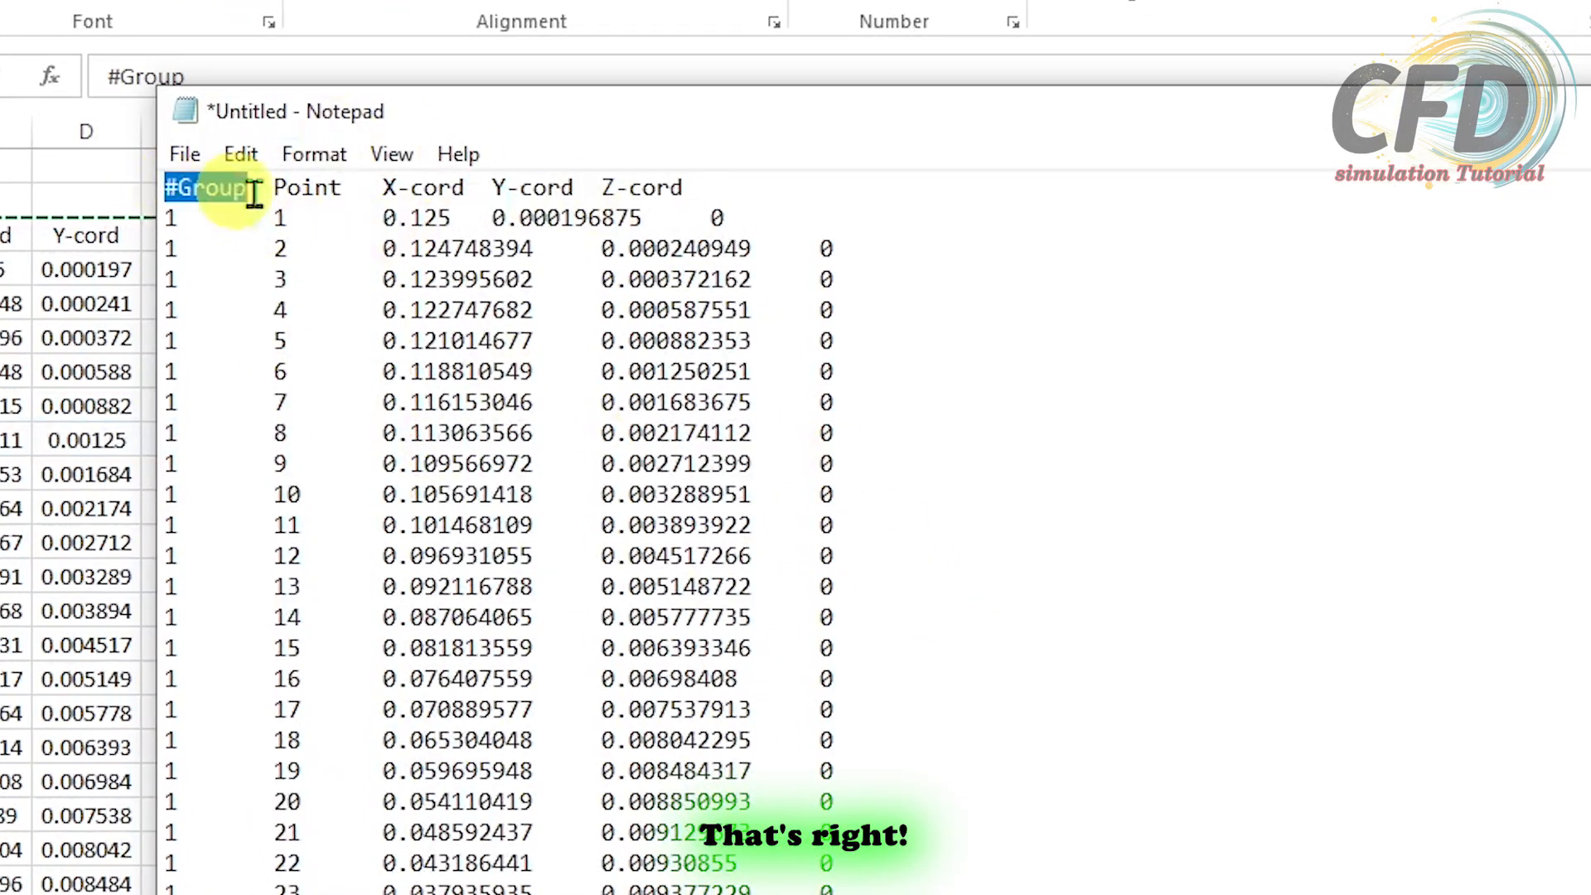
pyautogui.moveTo(252, 193); pyautogui.dragTo(735, 195)
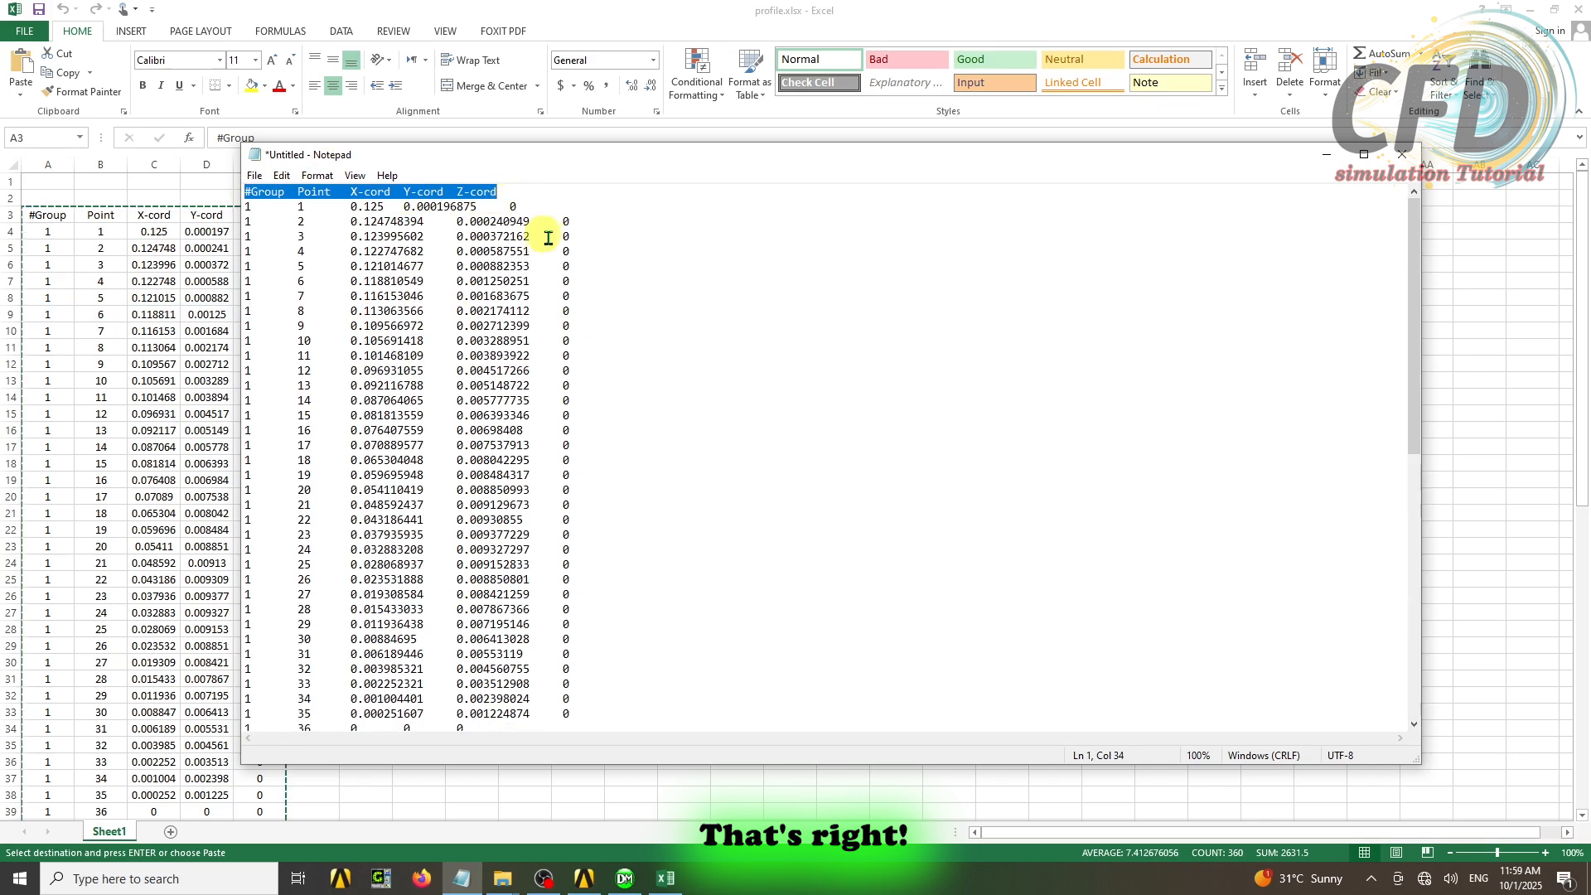
# Save the Notepad coordinate table to the Desktop as Naca0015.txt and close the document
pyautogui.click(548, 238)
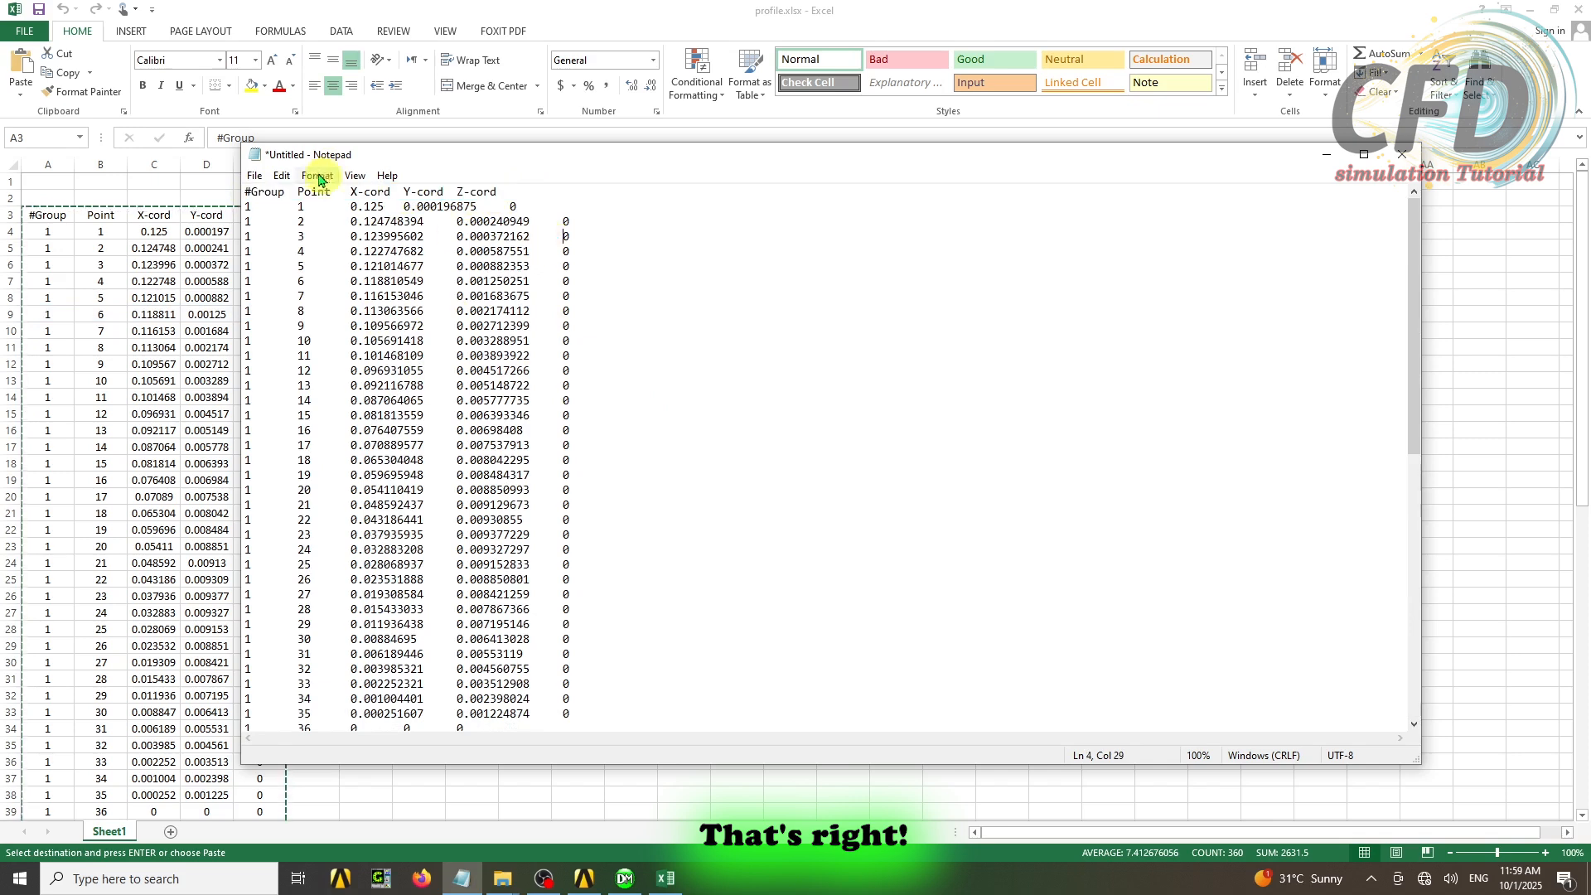
pyautogui.click(250, 177)
pyautogui.click(282, 248)
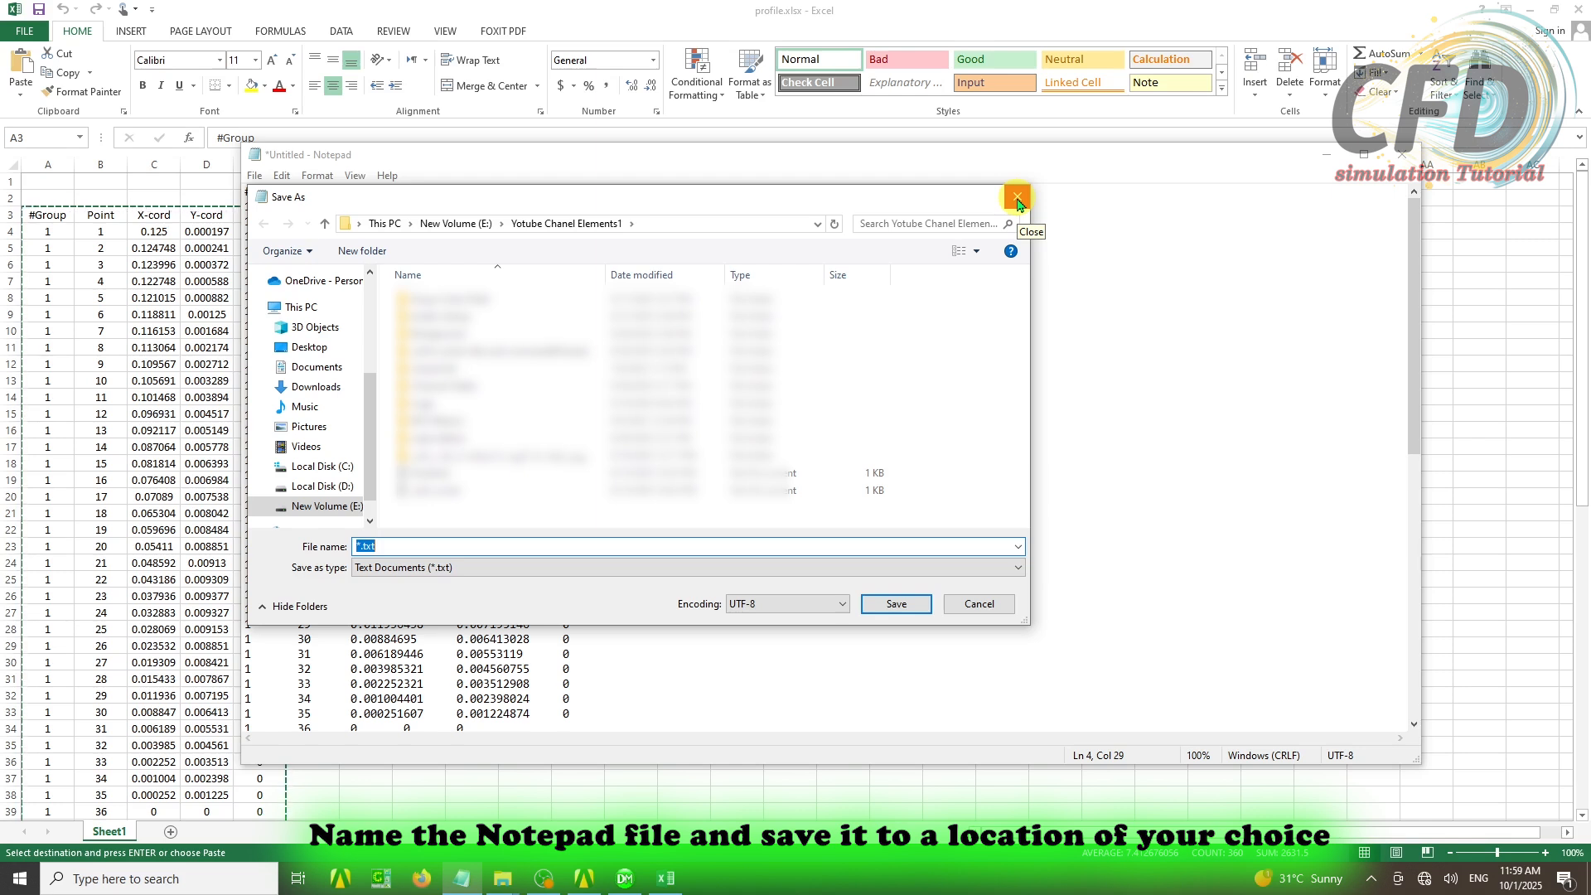
pyautogui.click(323, 351)
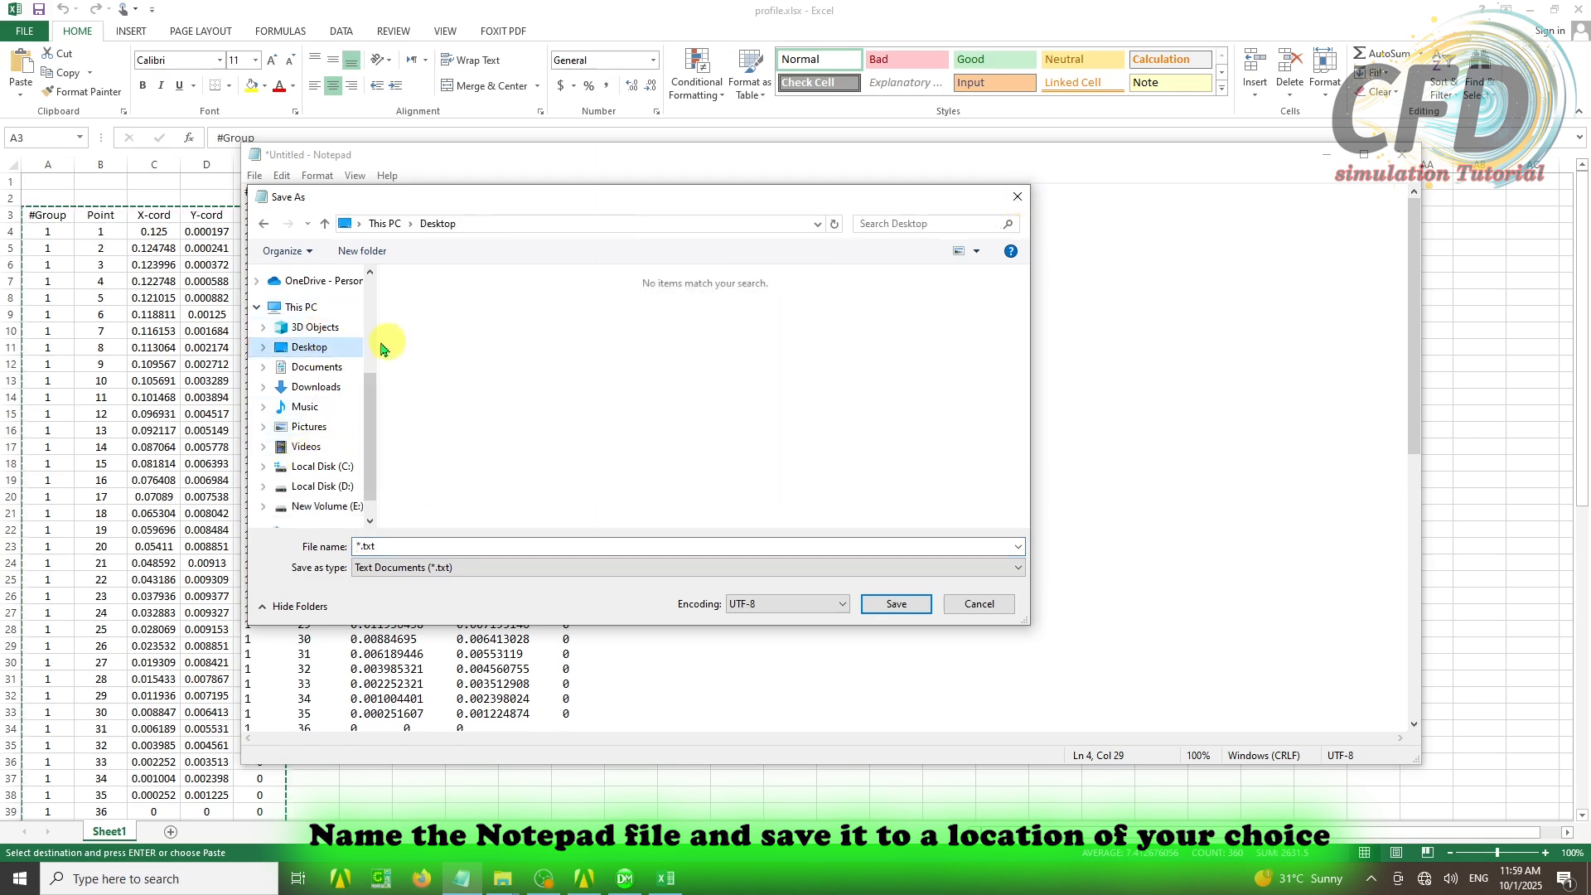
pyautogui.moveTo(381, 548); pyautogui.dragTo(357, 548)
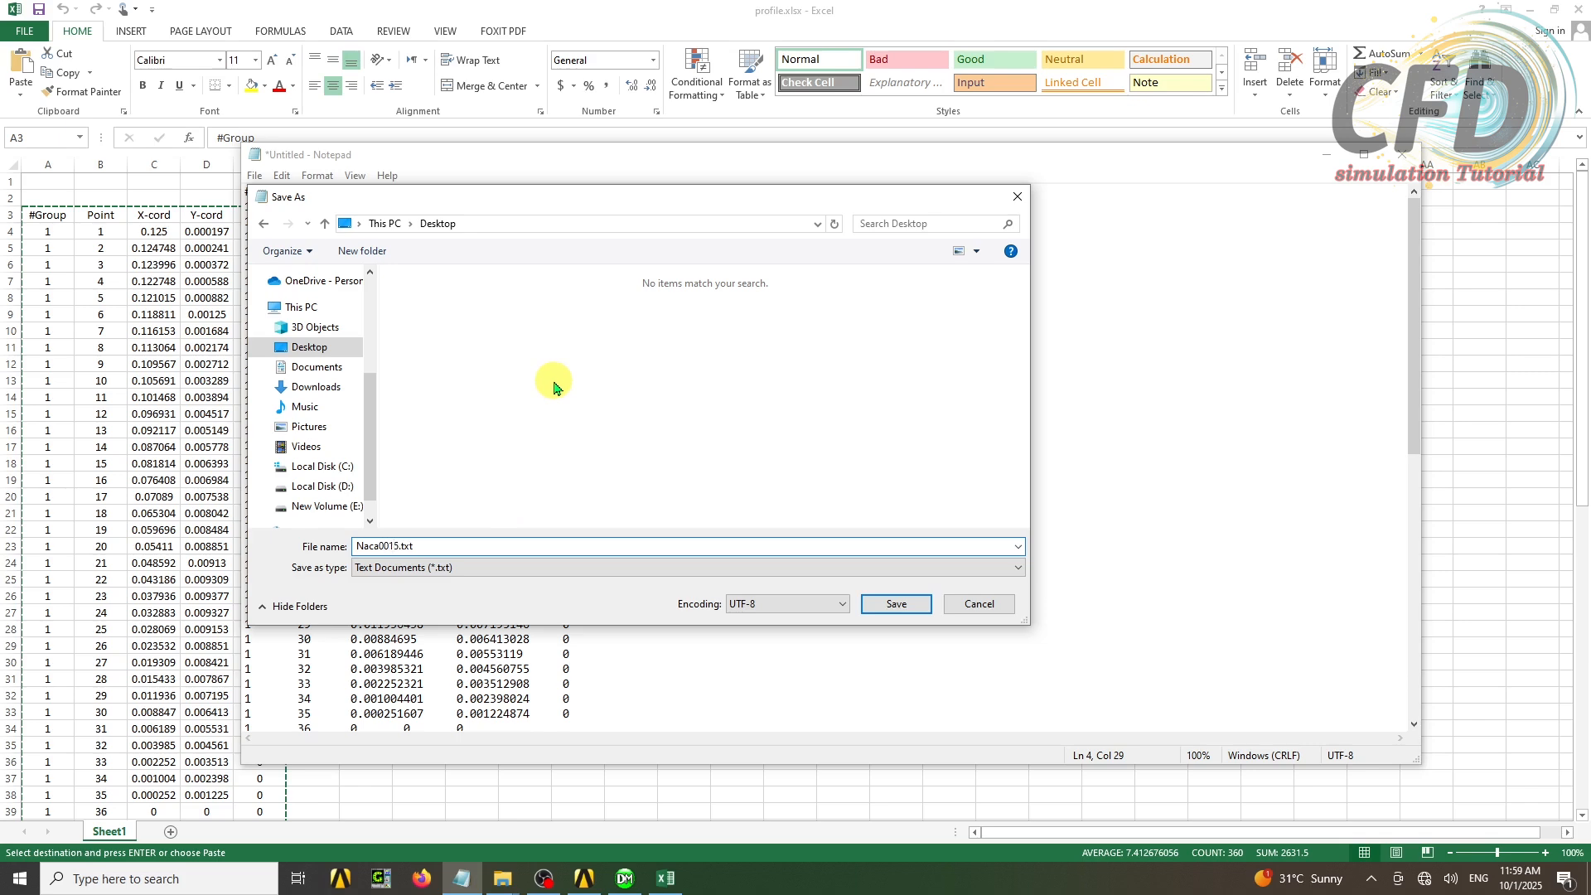
pyautogui.click(893, 606)
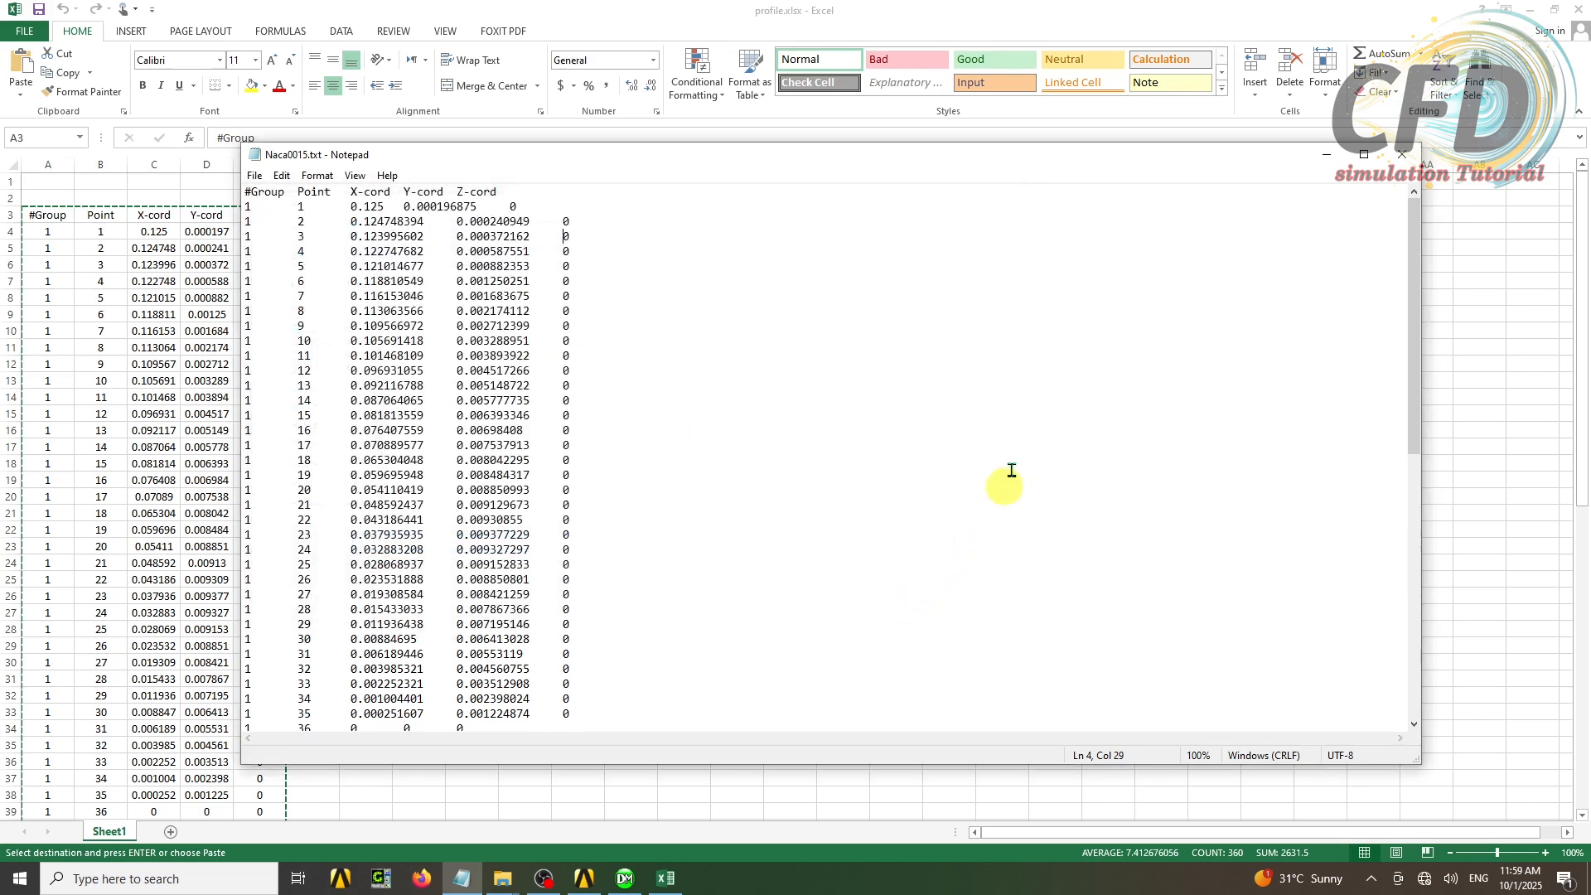
pyautogui.click(1400, 155)
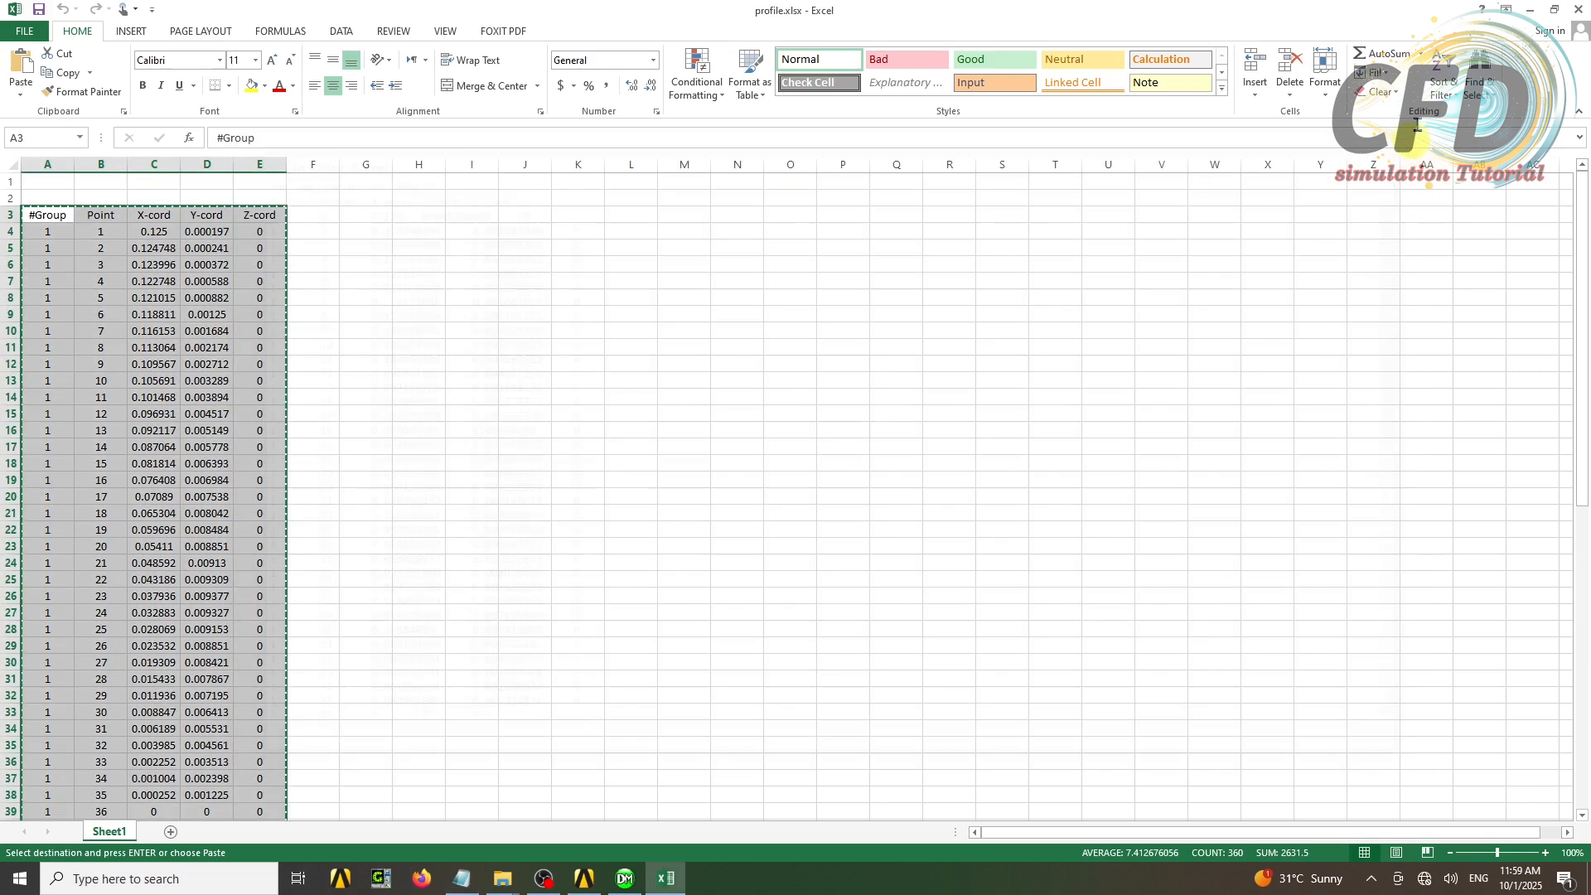
# Switch to DesignModeler and generate a 3D curve on the XYPlane from the coordinates file Naca0015.txt
pyautogui.click(1524, 10)
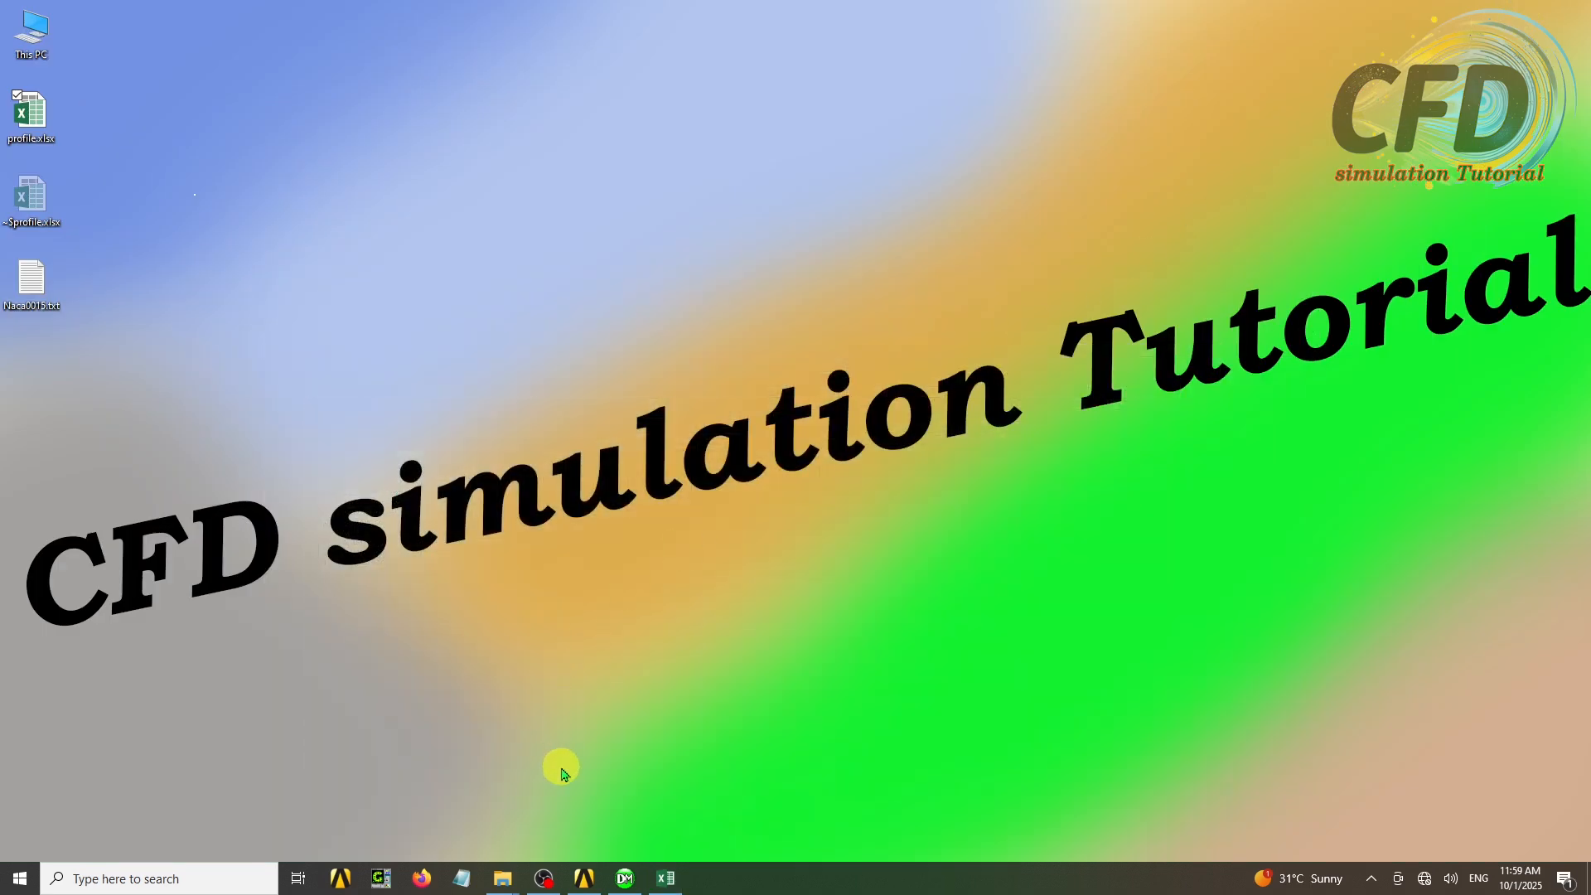
pyautogui.click(625, 878)
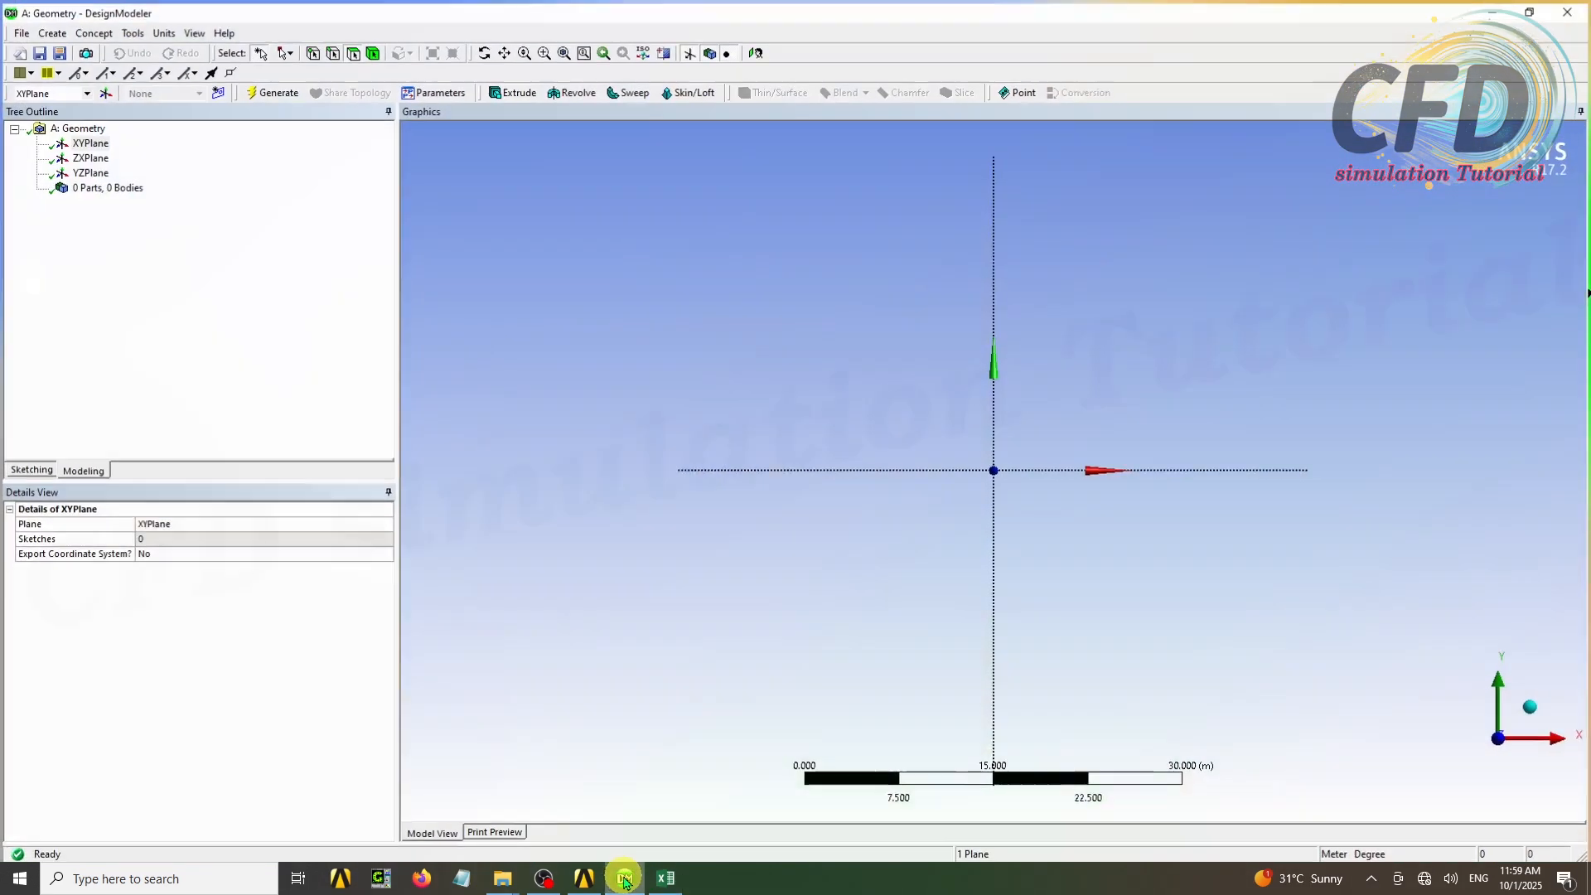
pyautogui.click(108, 30)
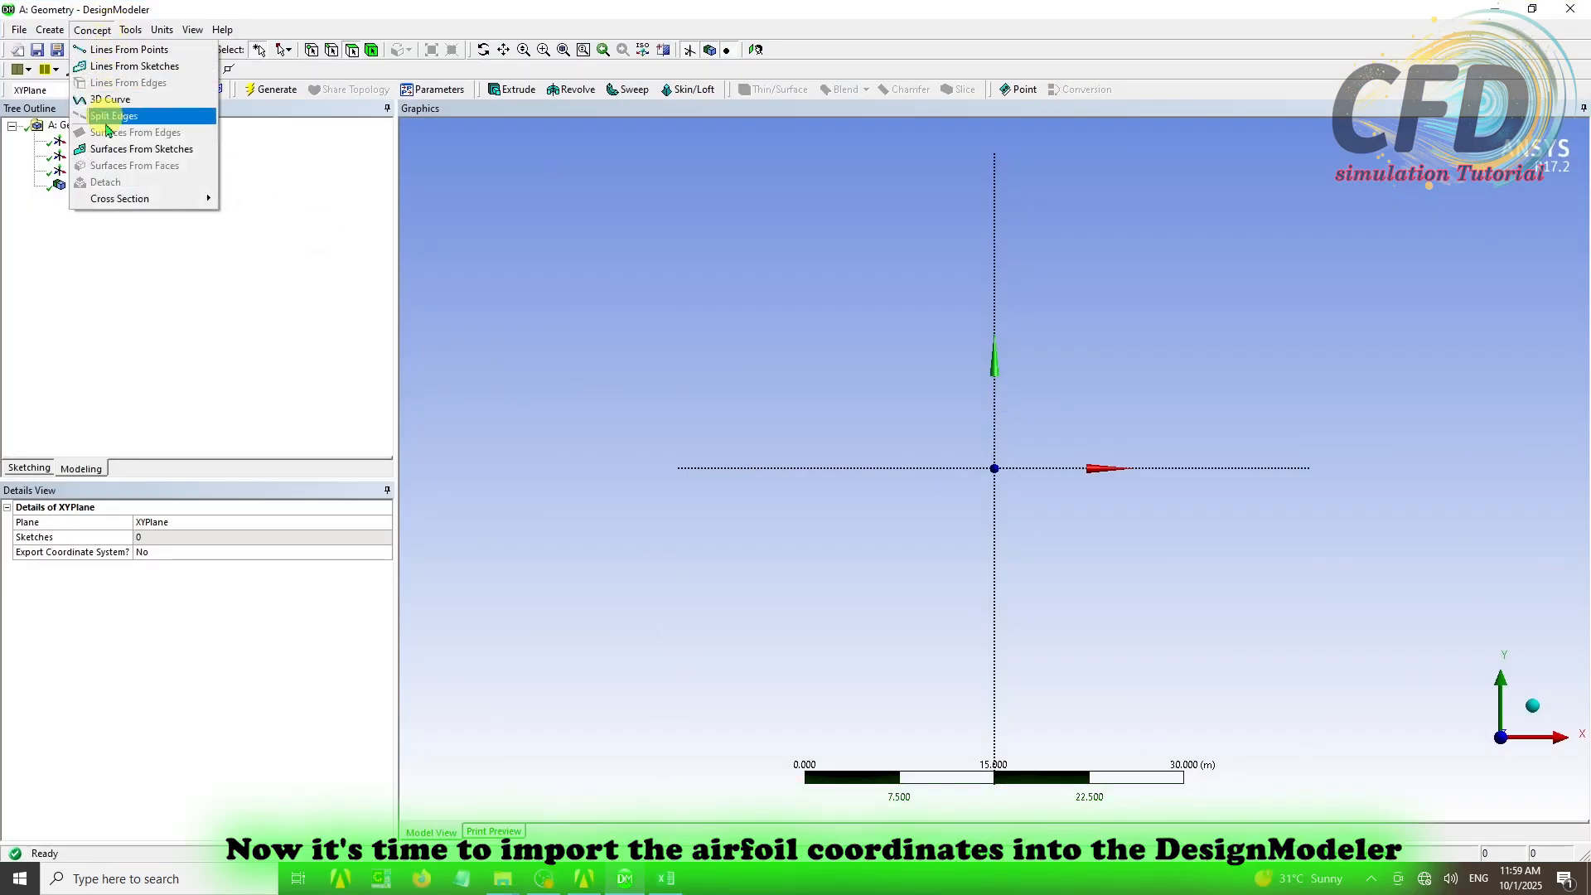
pyautogui.click(124, 100)
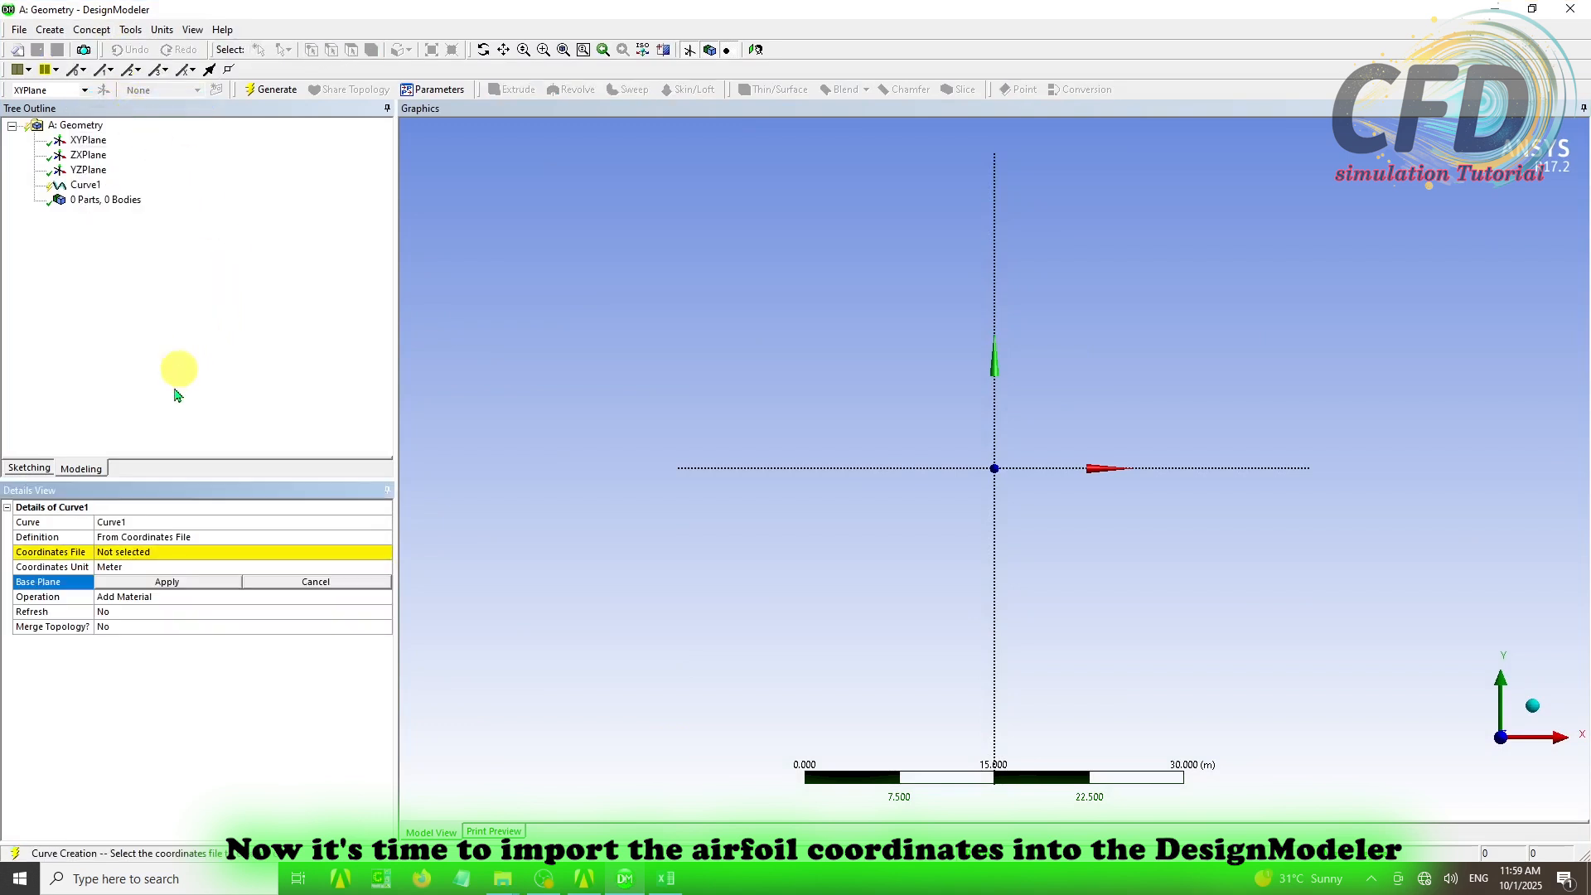
pyautogui.click(329, 556)
pyautogui.click(383, 553)
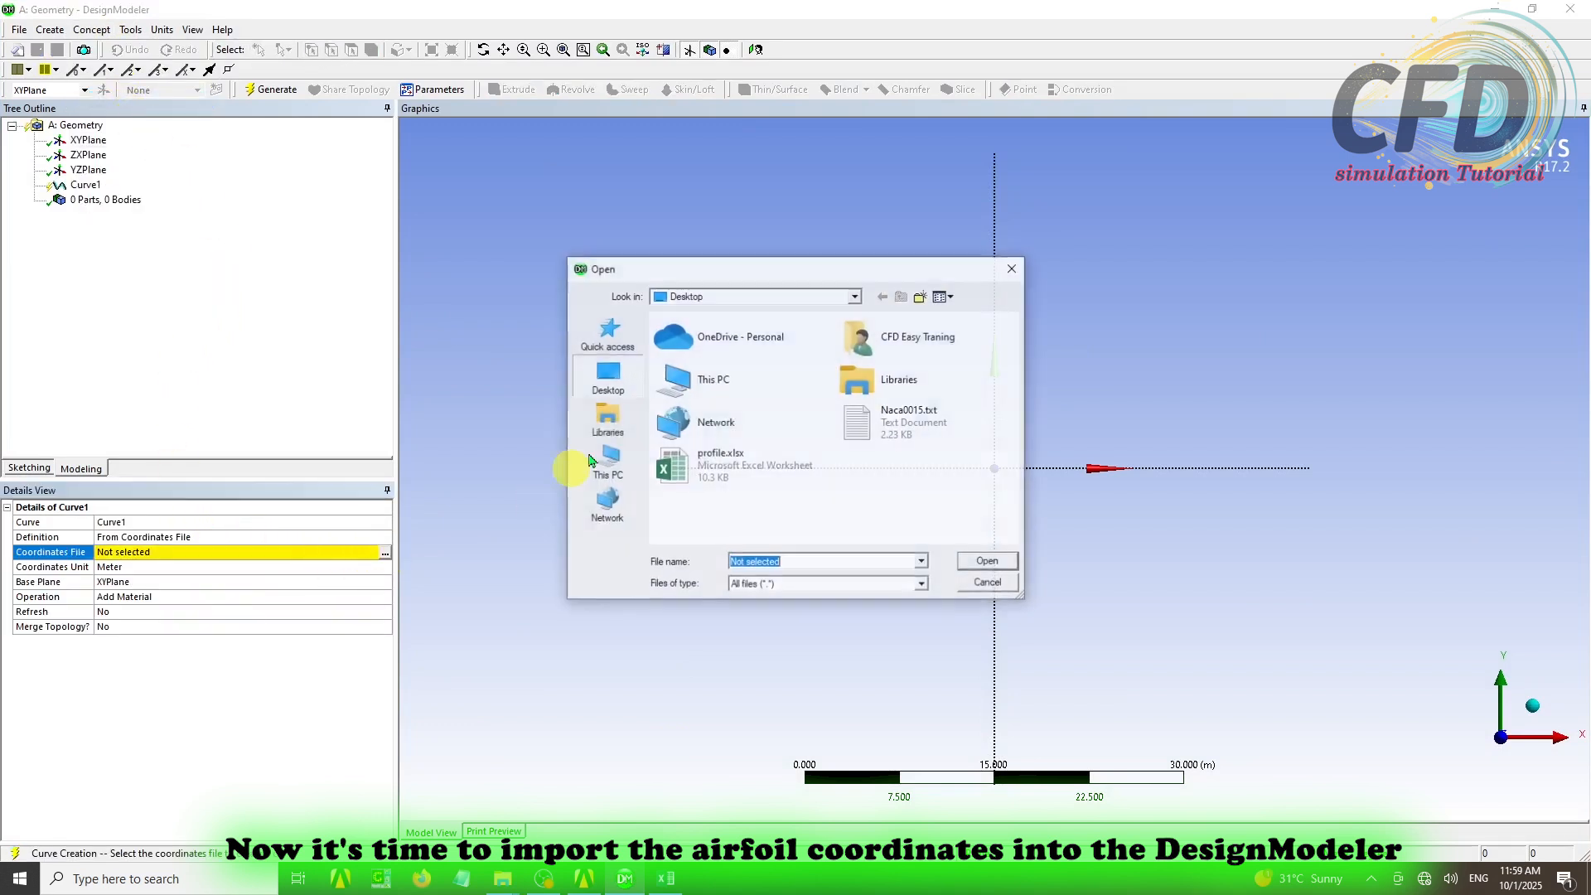
pyautogui.doubleClick(903, 421)
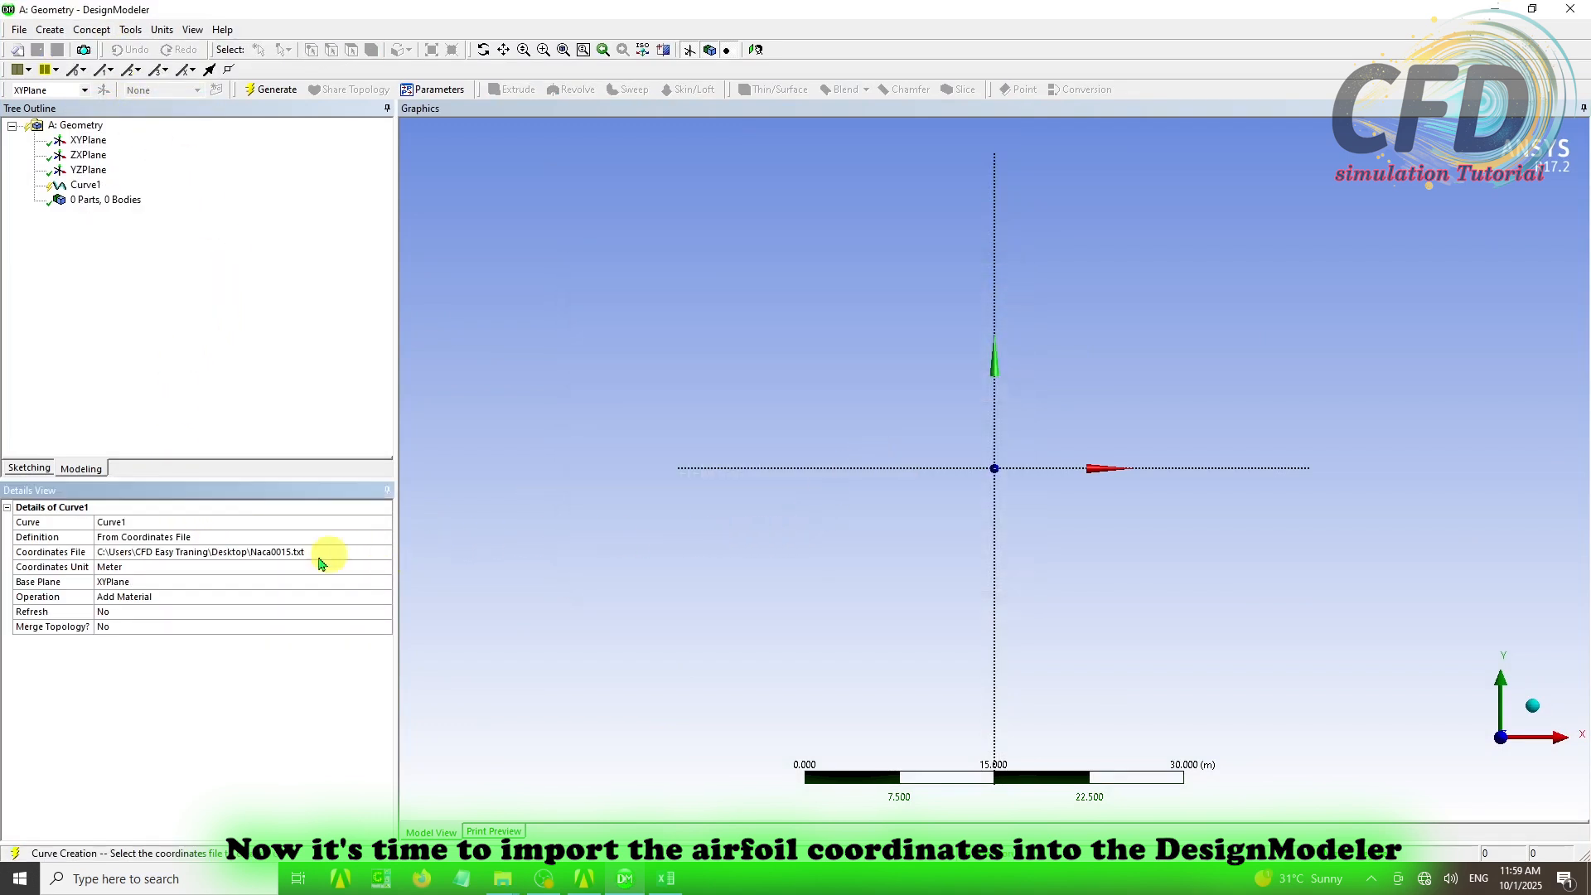
pyautogui.click(263, 91)
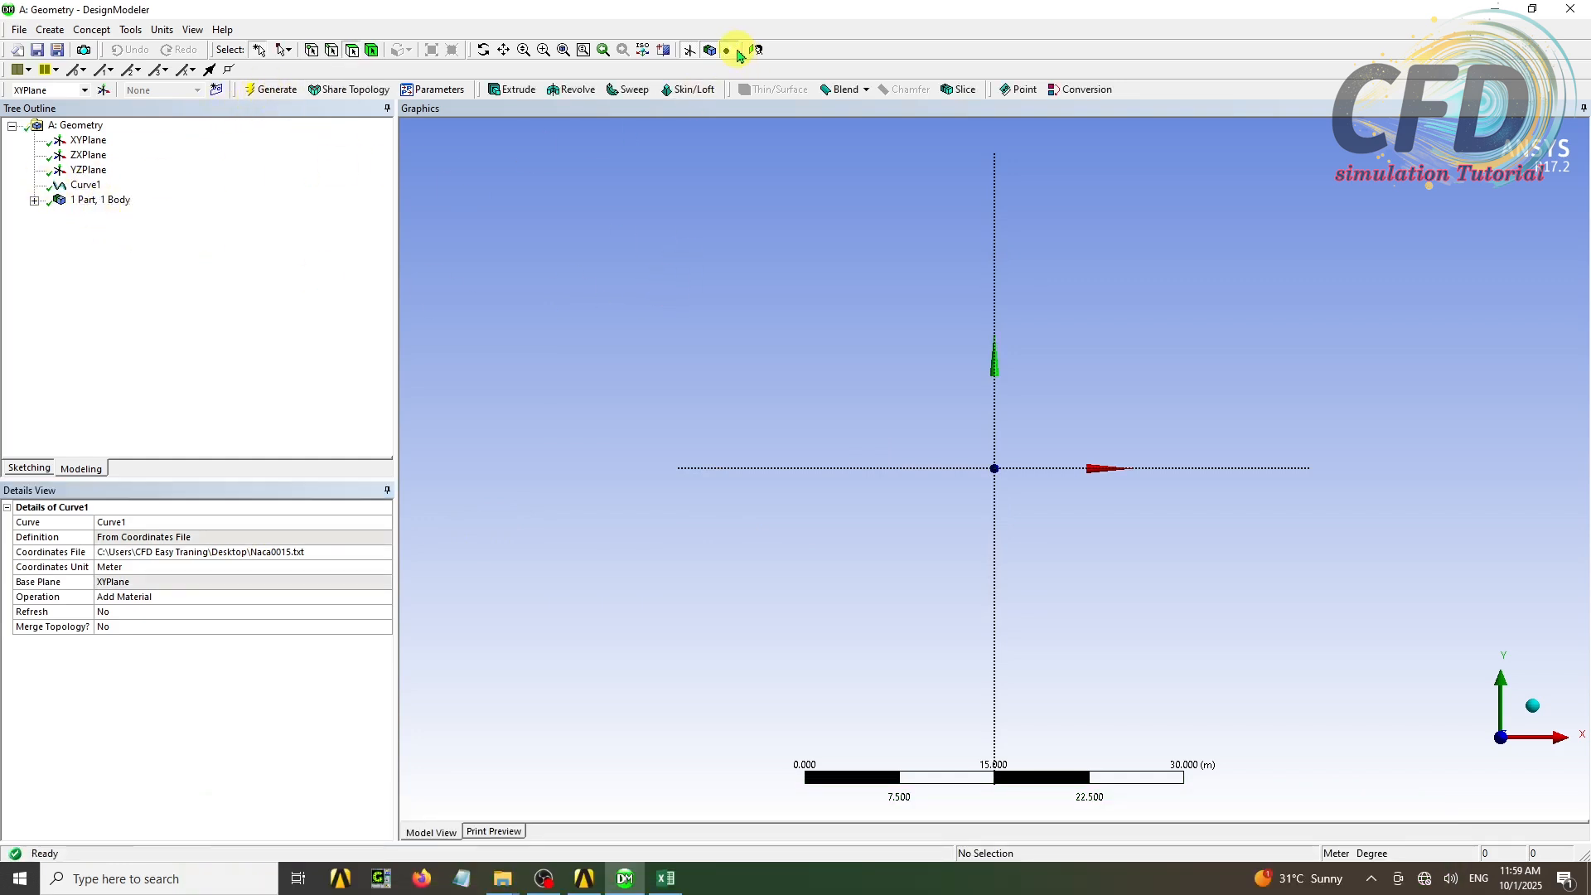
# Examine the whole imported airfoil curve and the area around its trailing edge
pyautogui.click(564, 51)
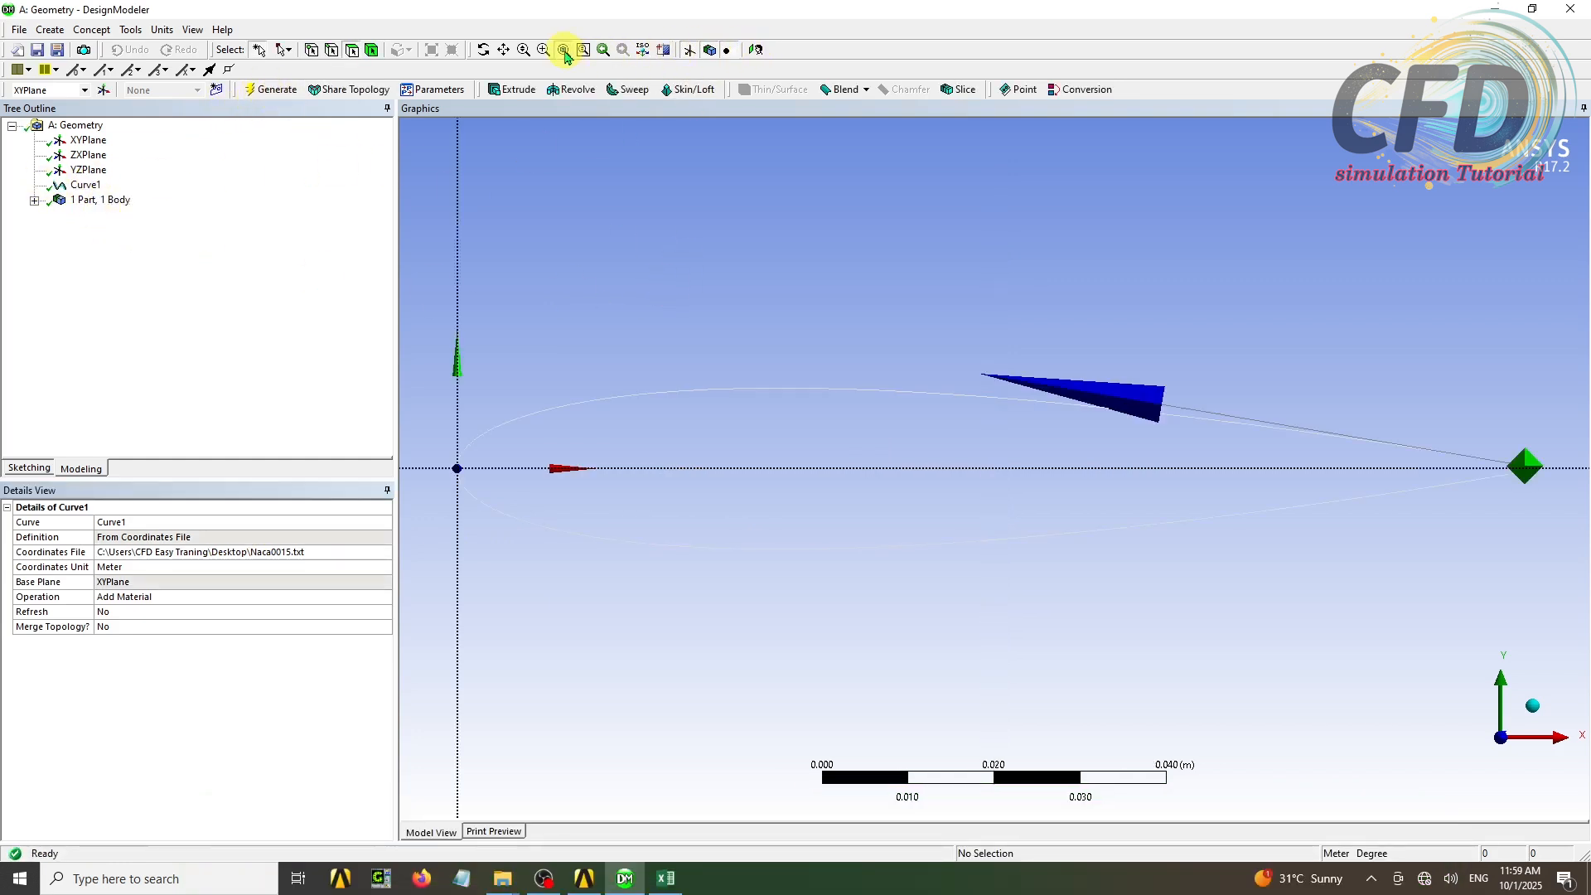
pyautogui.scroll(-2, 1180, 456)
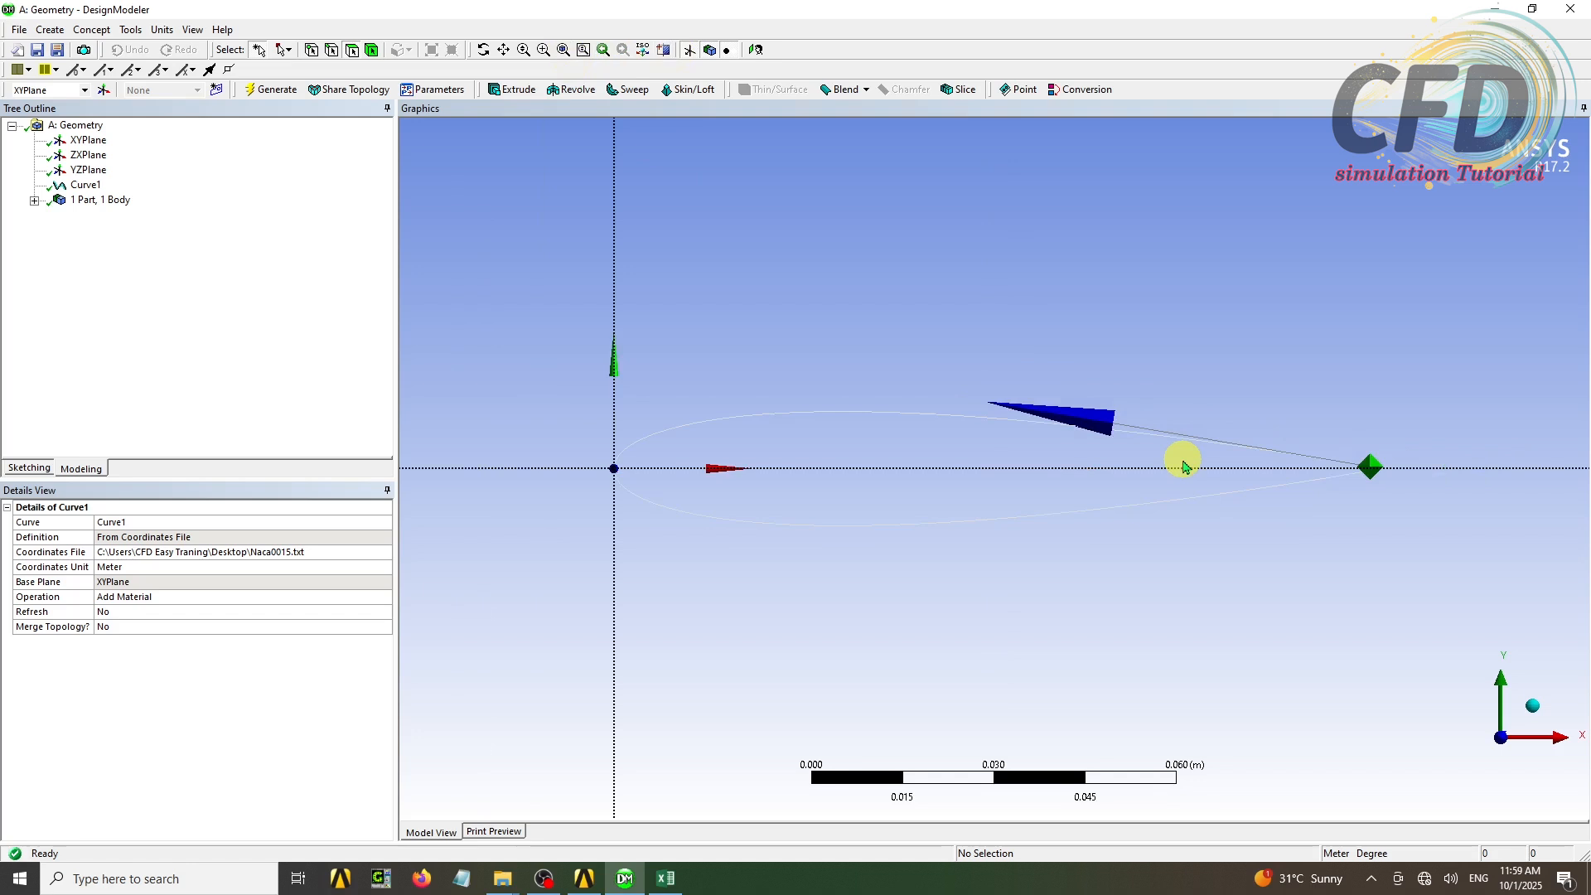
pyautogui.click(162, 30)
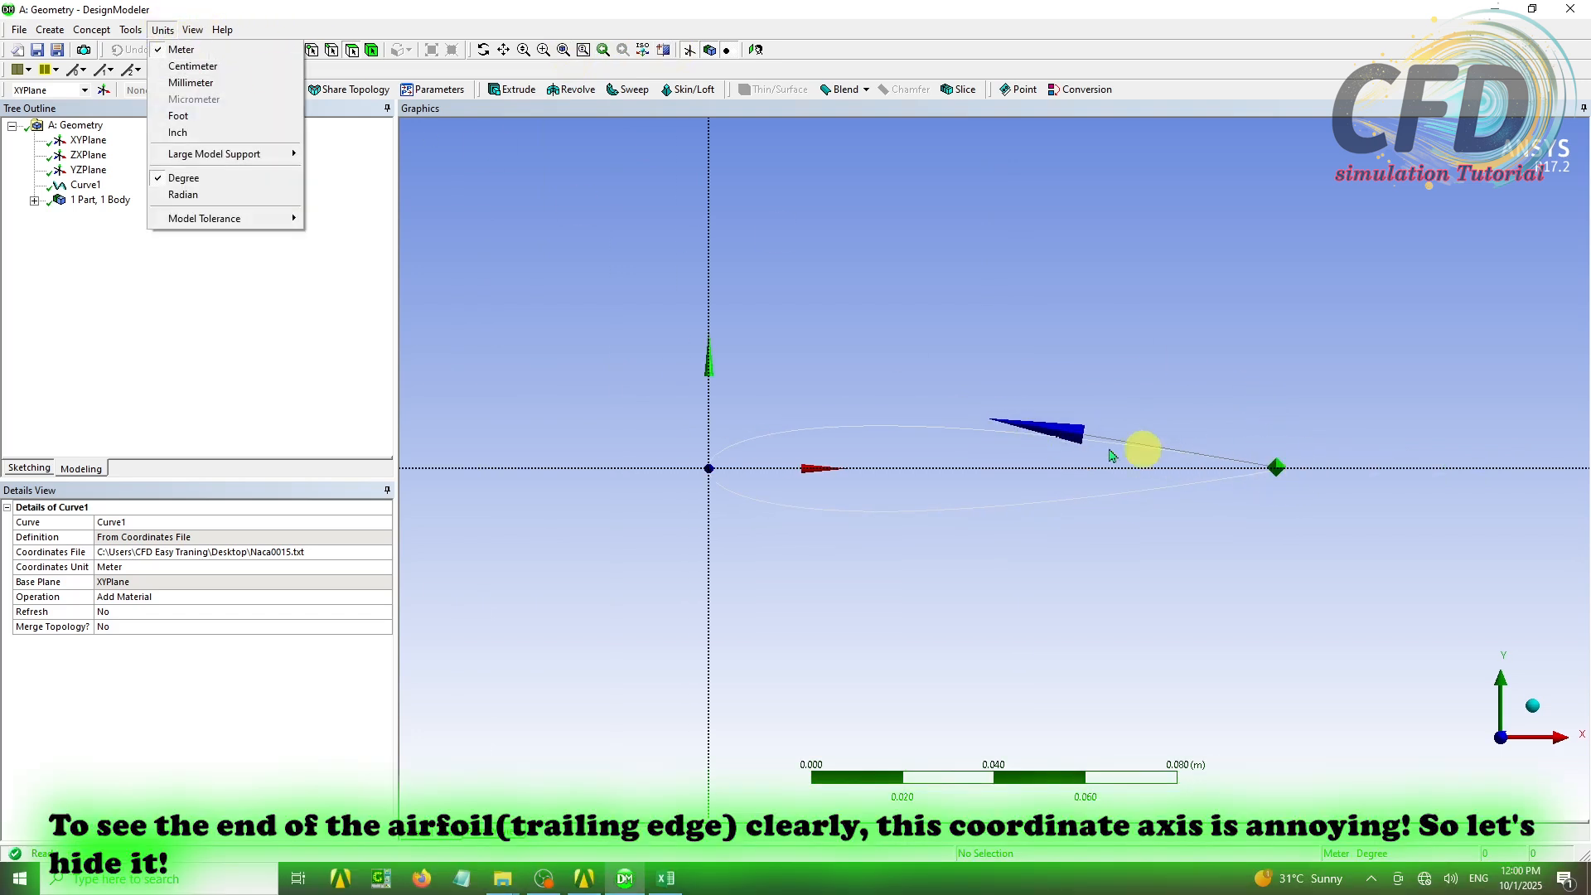
pyautogui.click(1081, 362)
pyautogui.scroll(2, 1325, 470)
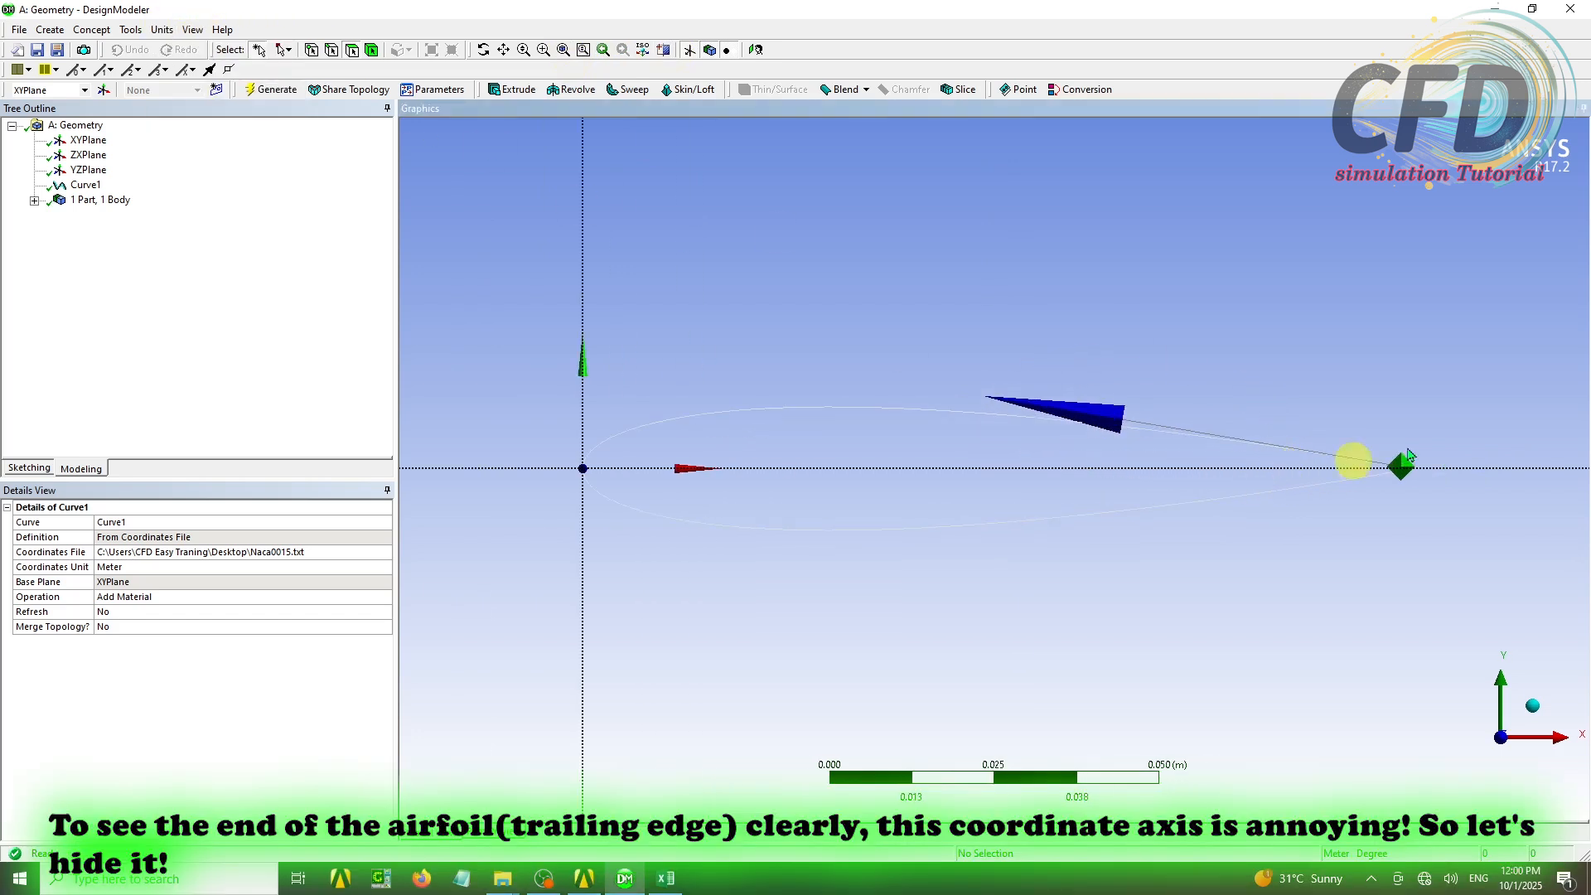
pyautogui.moveTo(1393, 431); pyautogui.dragTo(1420, 513, button='right')
pyautogui.moveTo(797, 347); pyautogui.dragTo(1080, 553, button='right')
pyautogui.scroll(1, 969, 441)
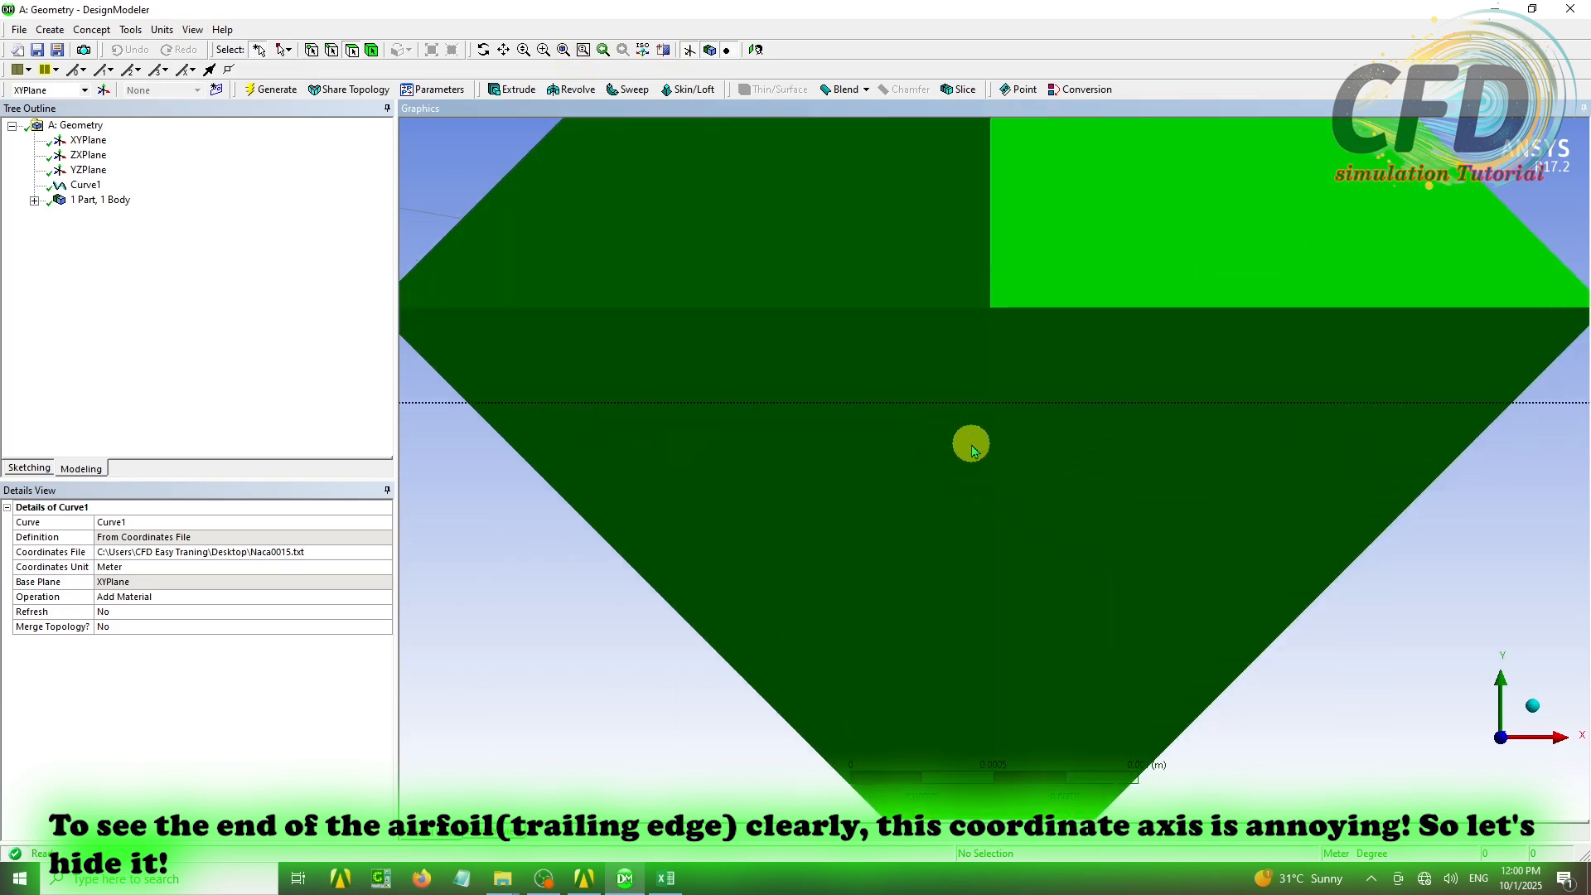
pyautogui.scroll(-4, 978, 419)
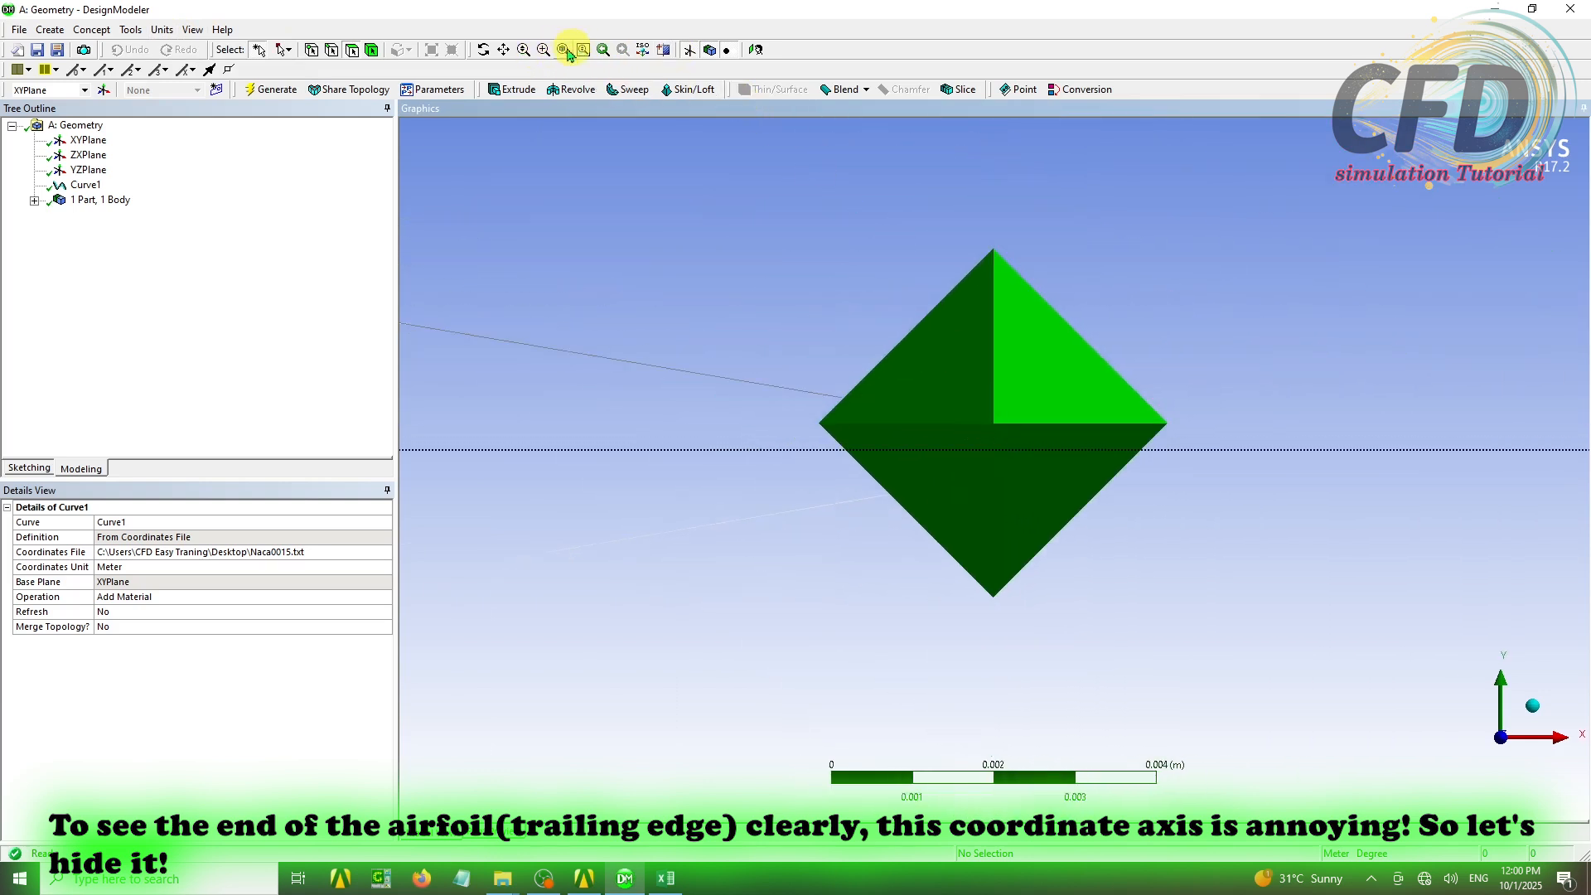
pyautogui.click(564, 51)
# Turn off the display of cross section alignments and highlight the airfoil curve to inspect its trailing-edge ends up close
pyautogui.click(192, 30)
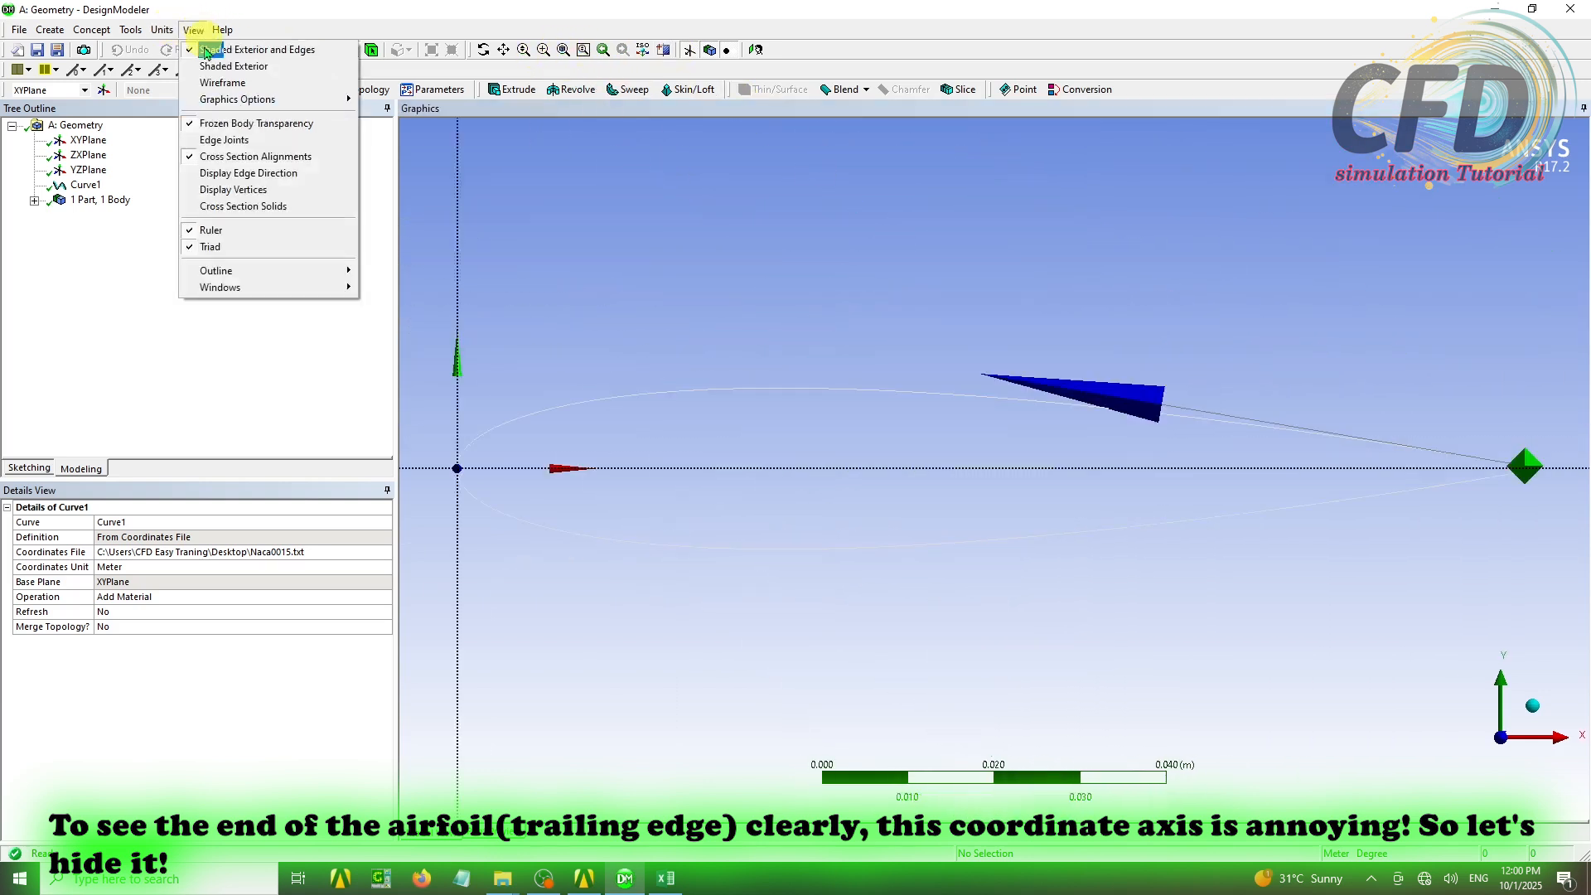
pyautogui.click(213, 154)
pyautogui.scroll(-2, 1243, 577)
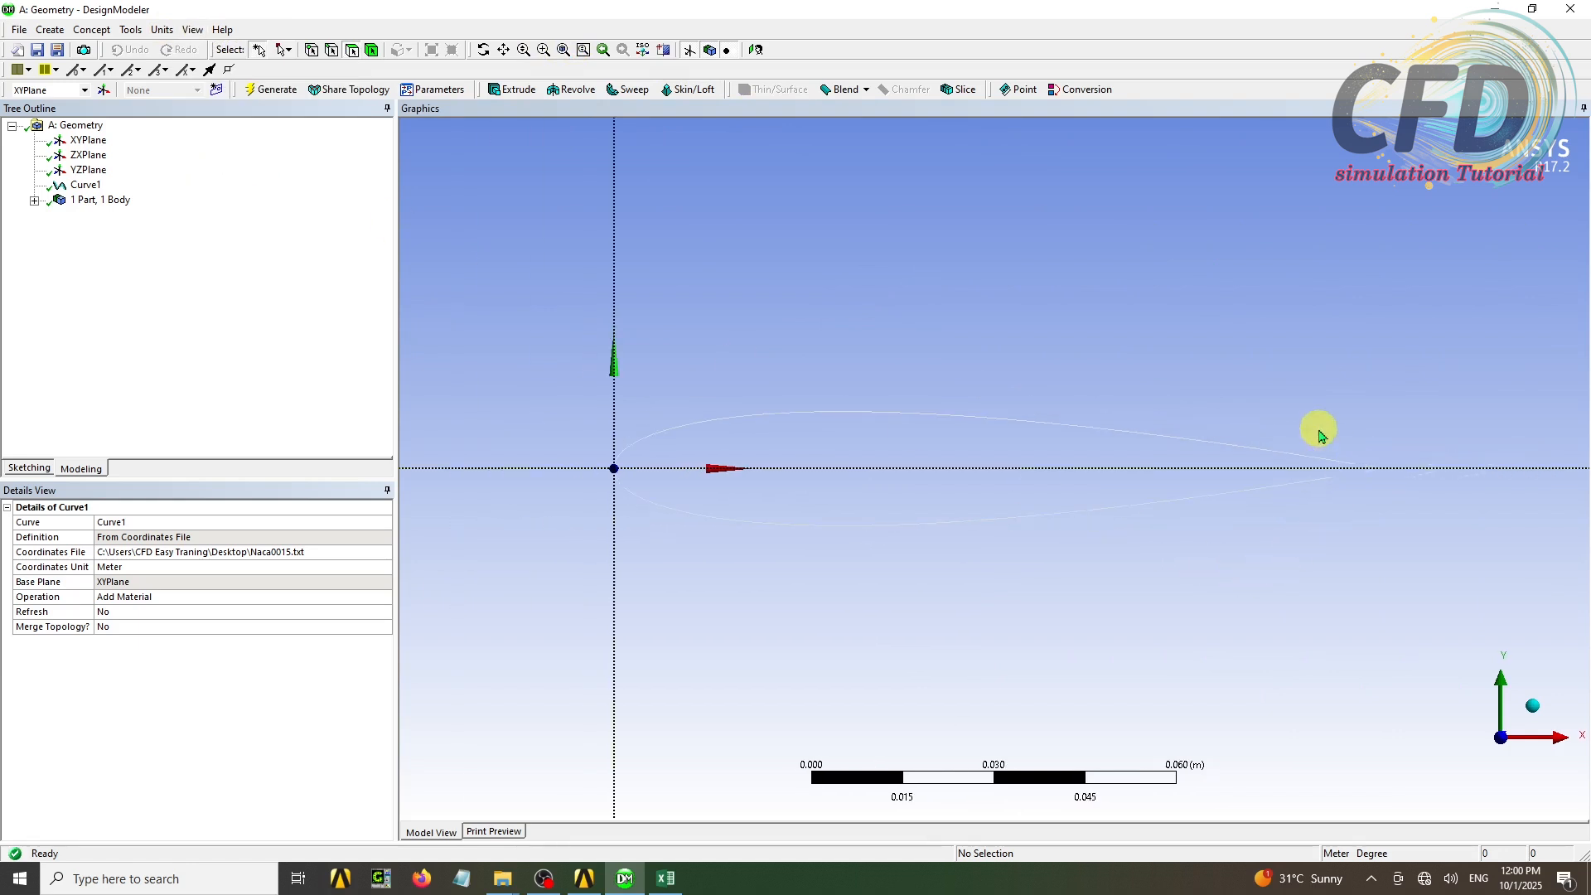
pyautogui.moveTo(1318, 425); pyautogui.dragTo(1404, 499)
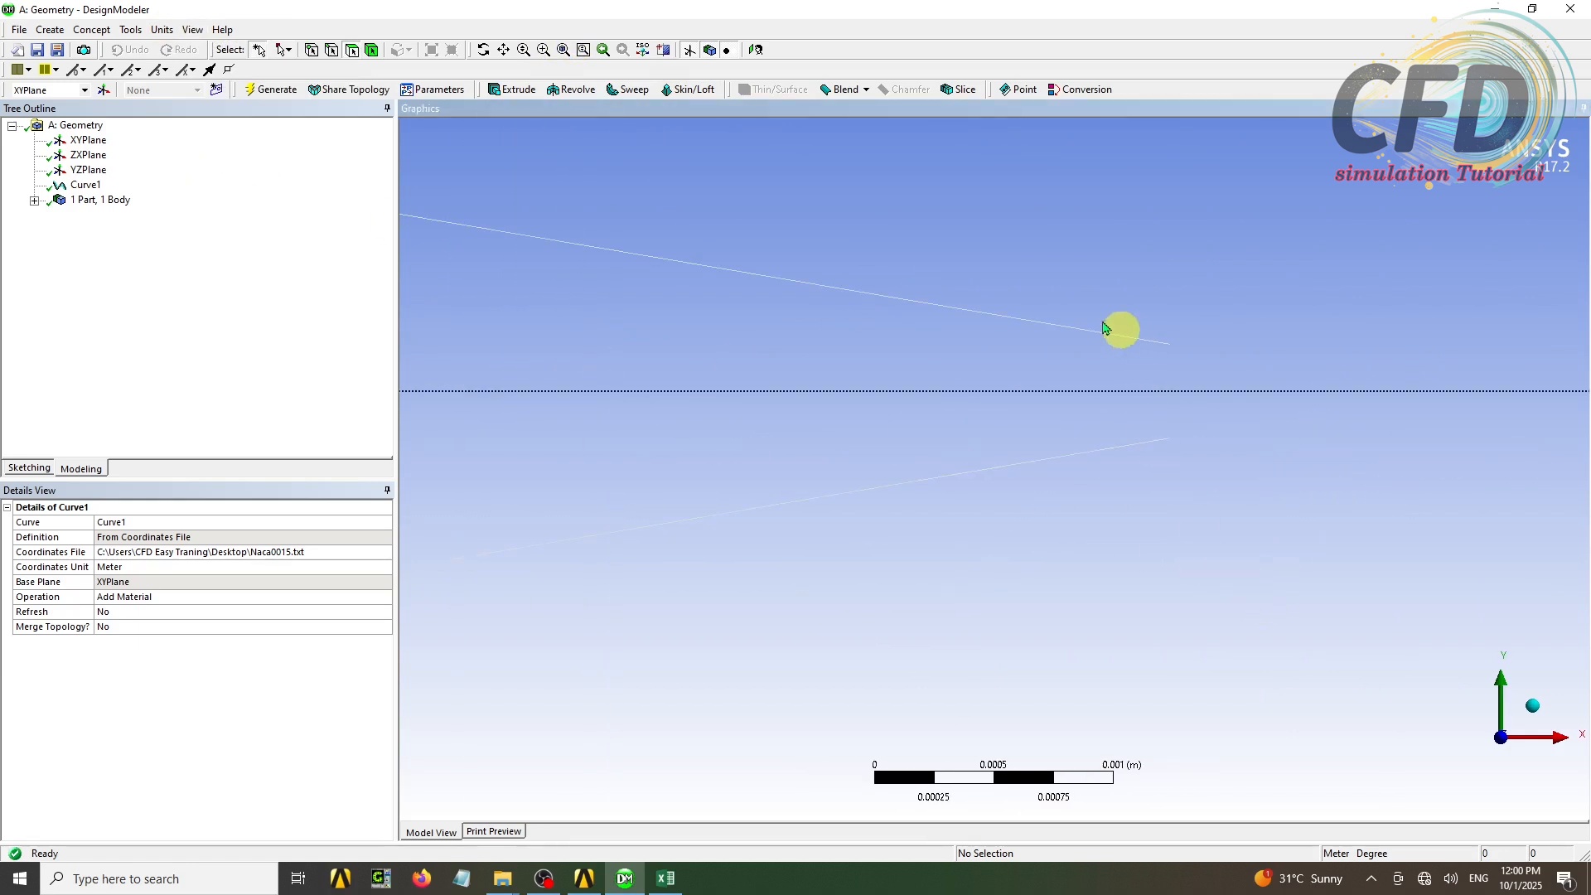
pyautogui.click(82, 188)
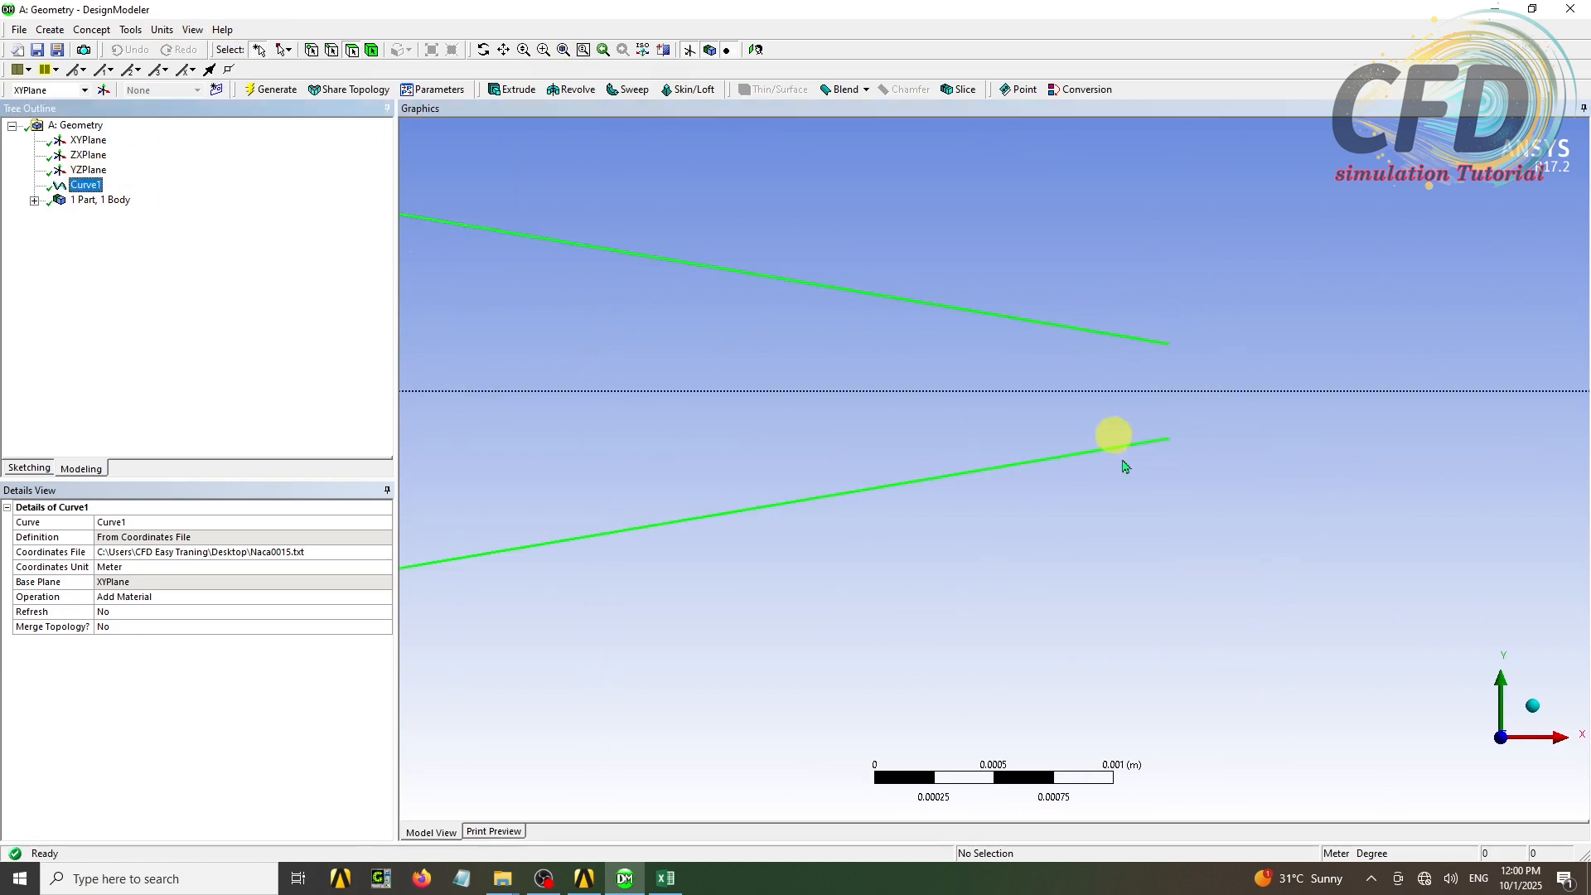
# Close the trailing edge with a Lines From Points segment joining the upper and lower curve endpoints, and generate it
pyautogui.click(92, 30)
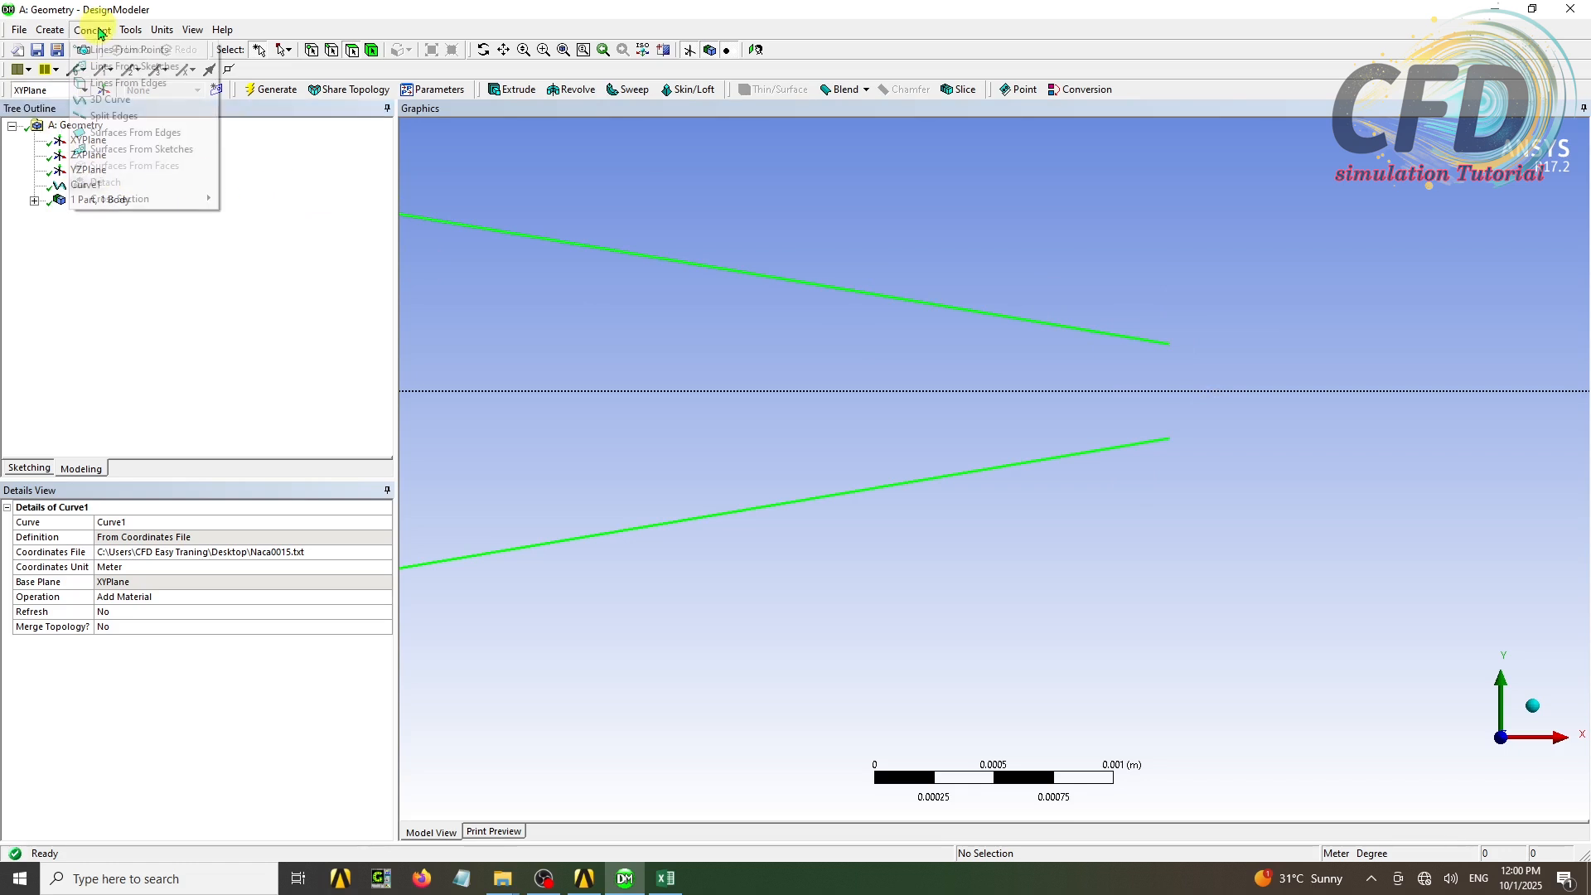
pyautogui.click(117, 51)
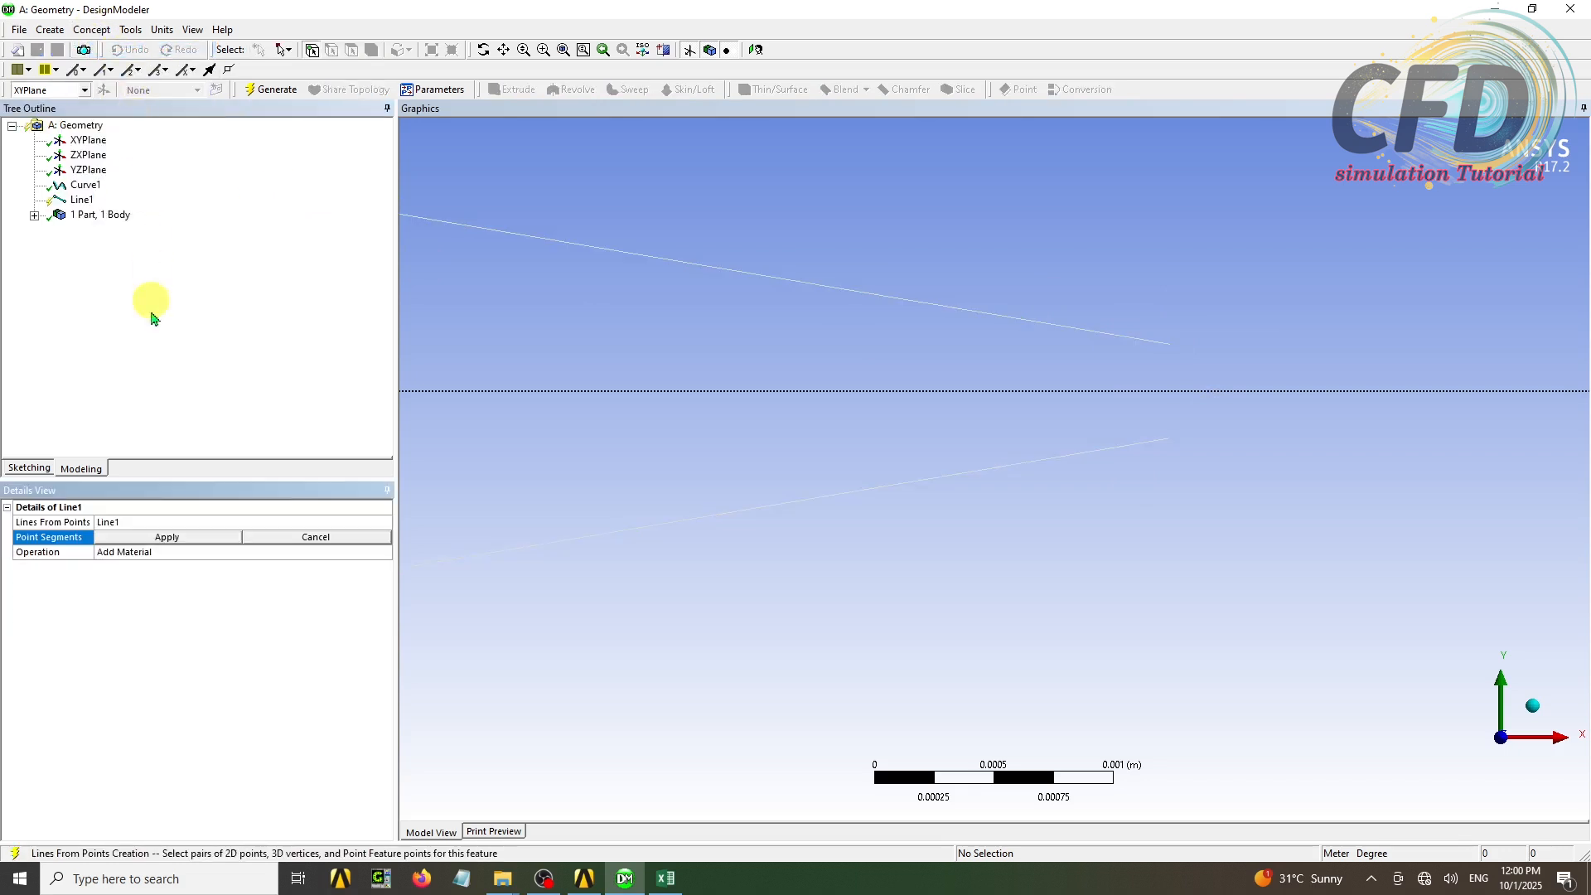
pyautogui.click(1170, 345)
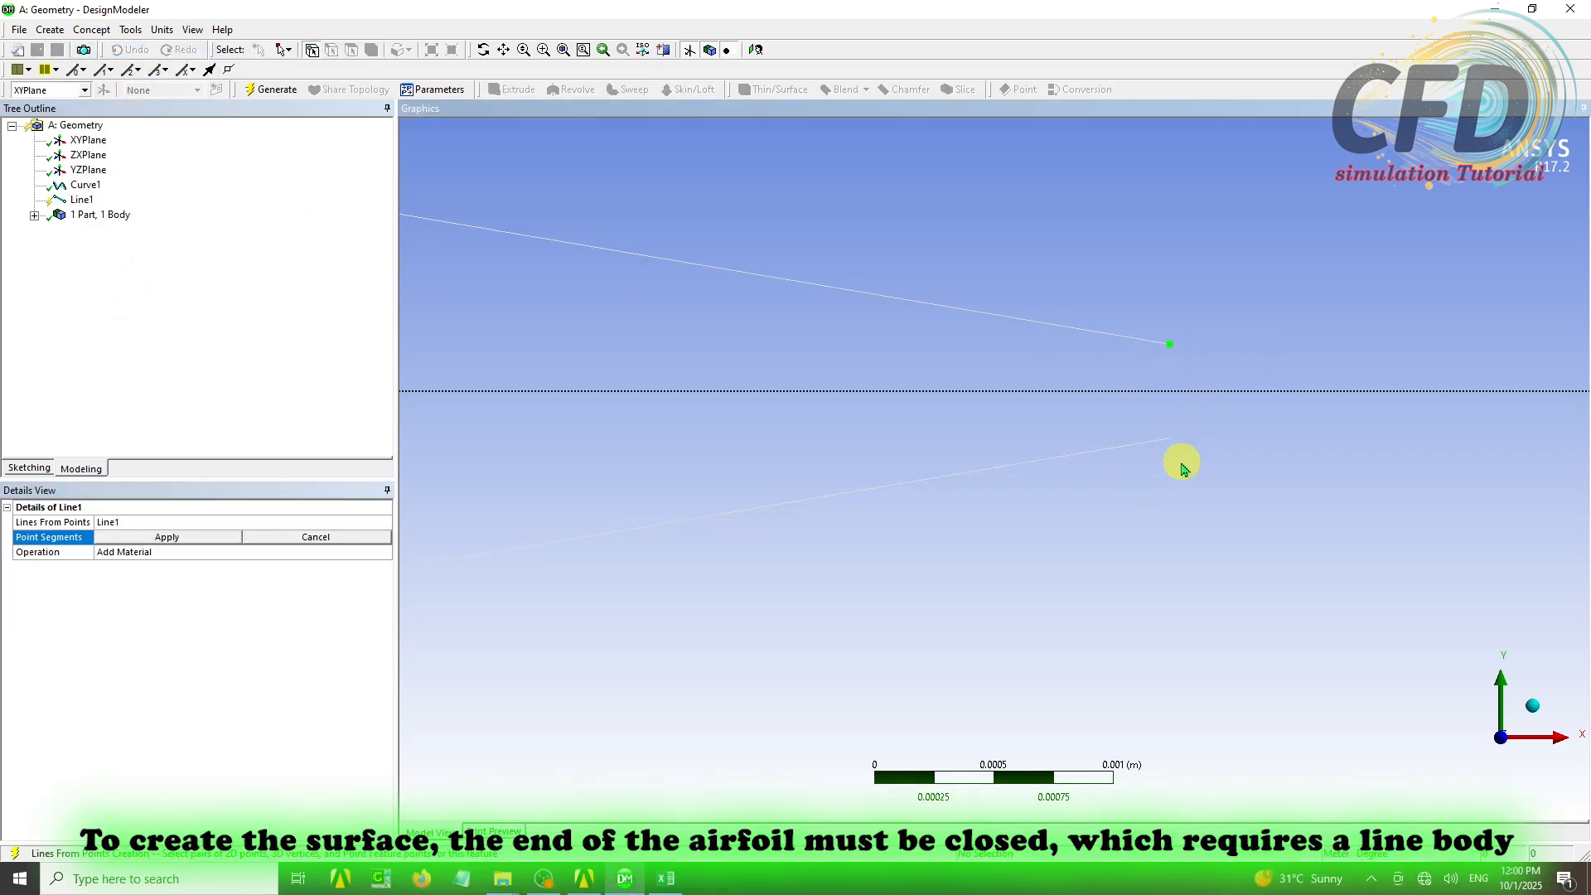
pyautogui.click(1170, 439)
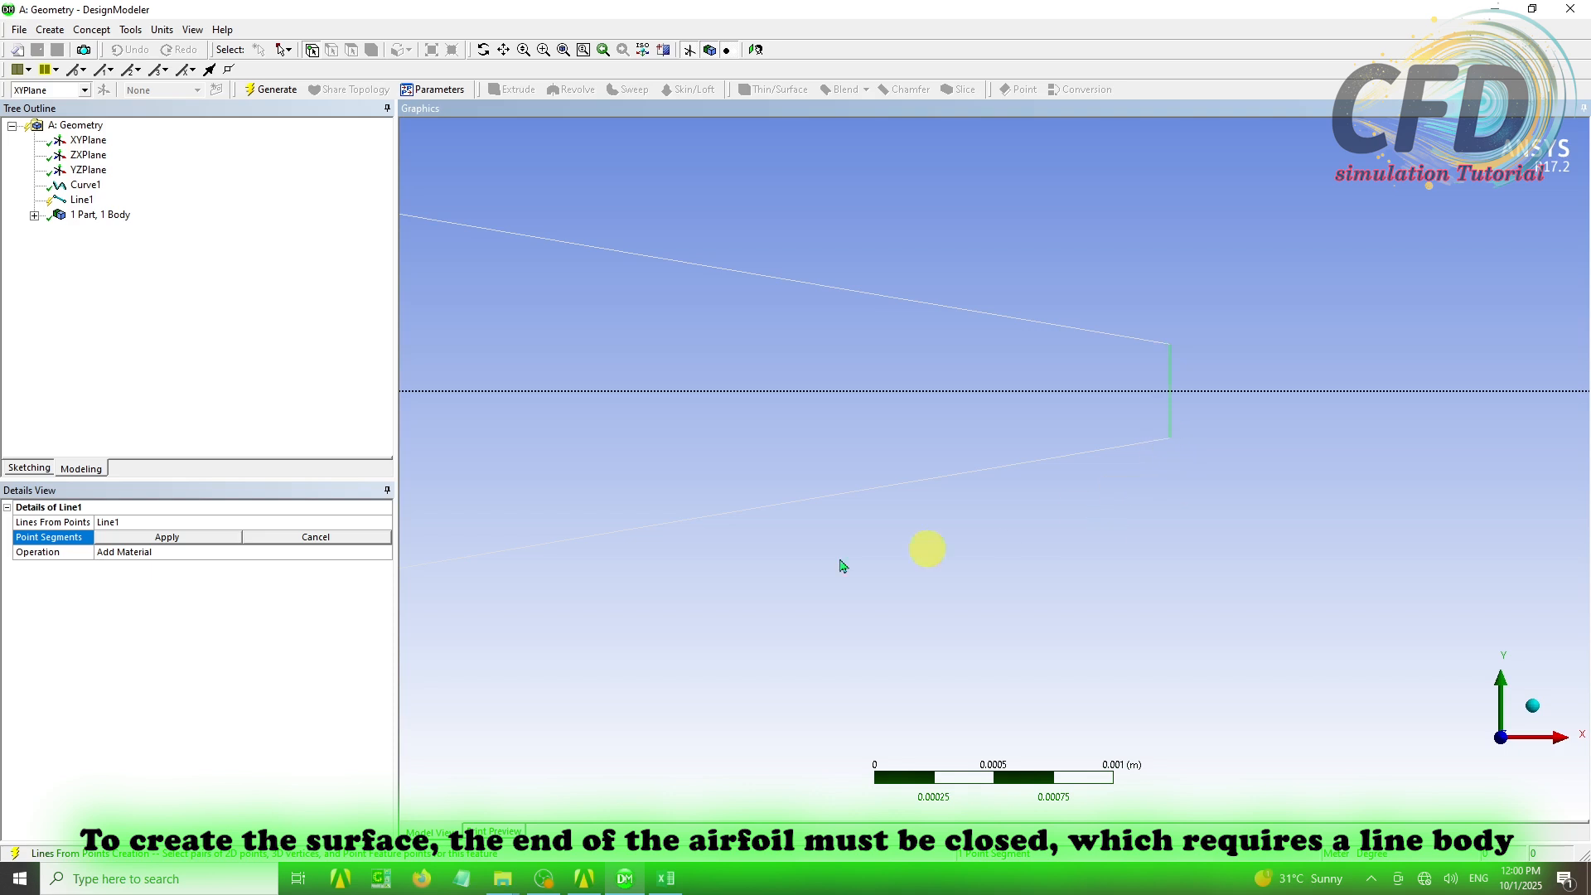
pyautogui.click(196, 538)
pyautogui.click(272, 89)
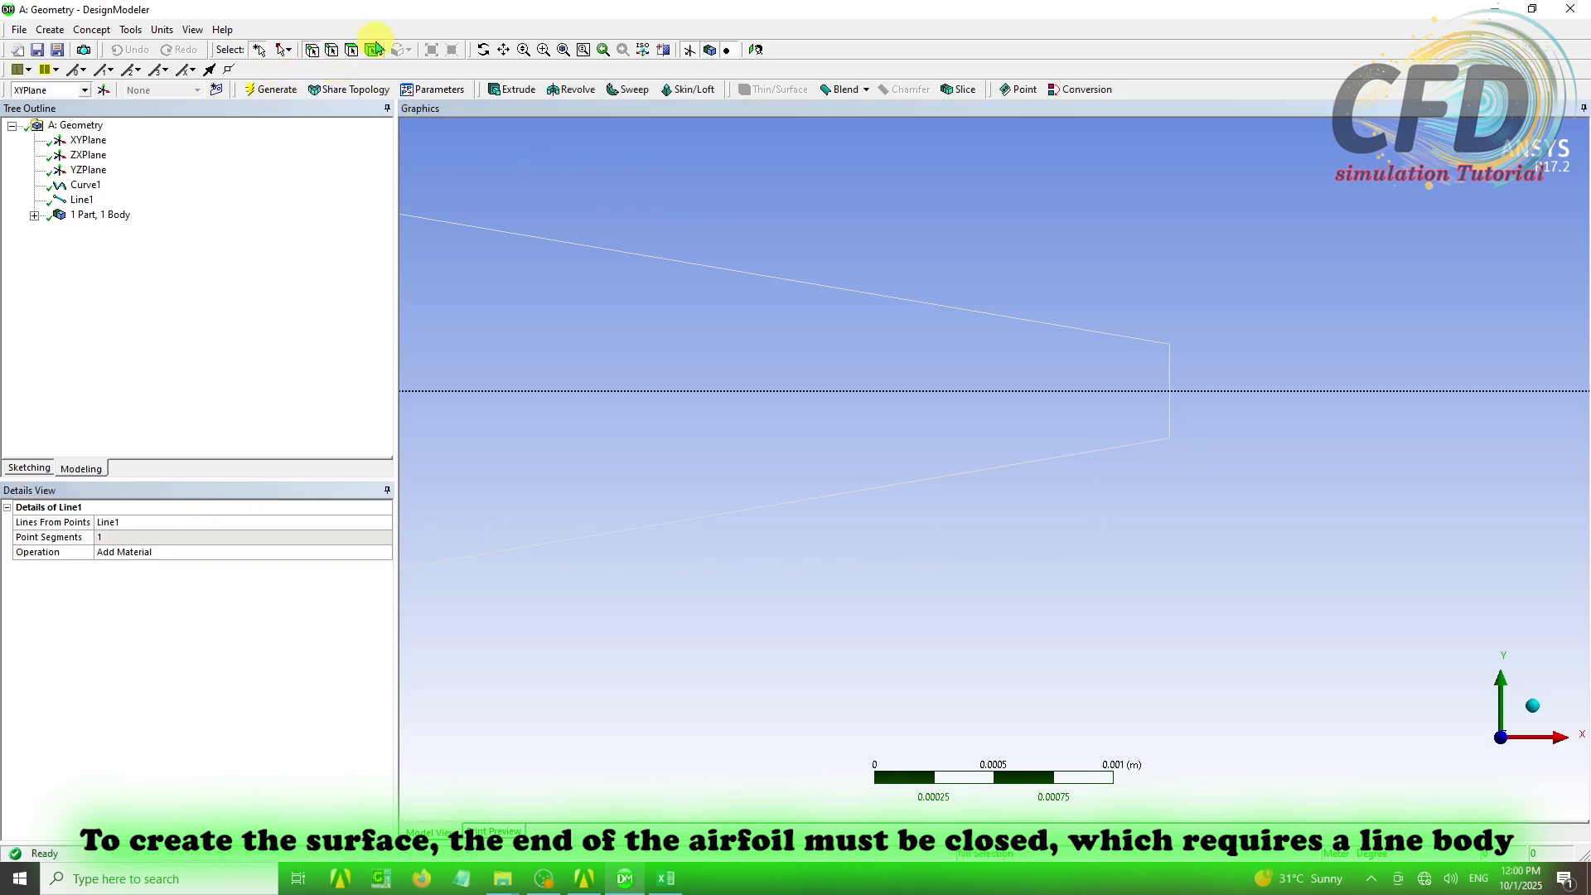
# Generate a Surfaces From Edges feature from the airfoil curve and trailing-edge line, box-selecting both edges
pyautogui.click(562, 51)
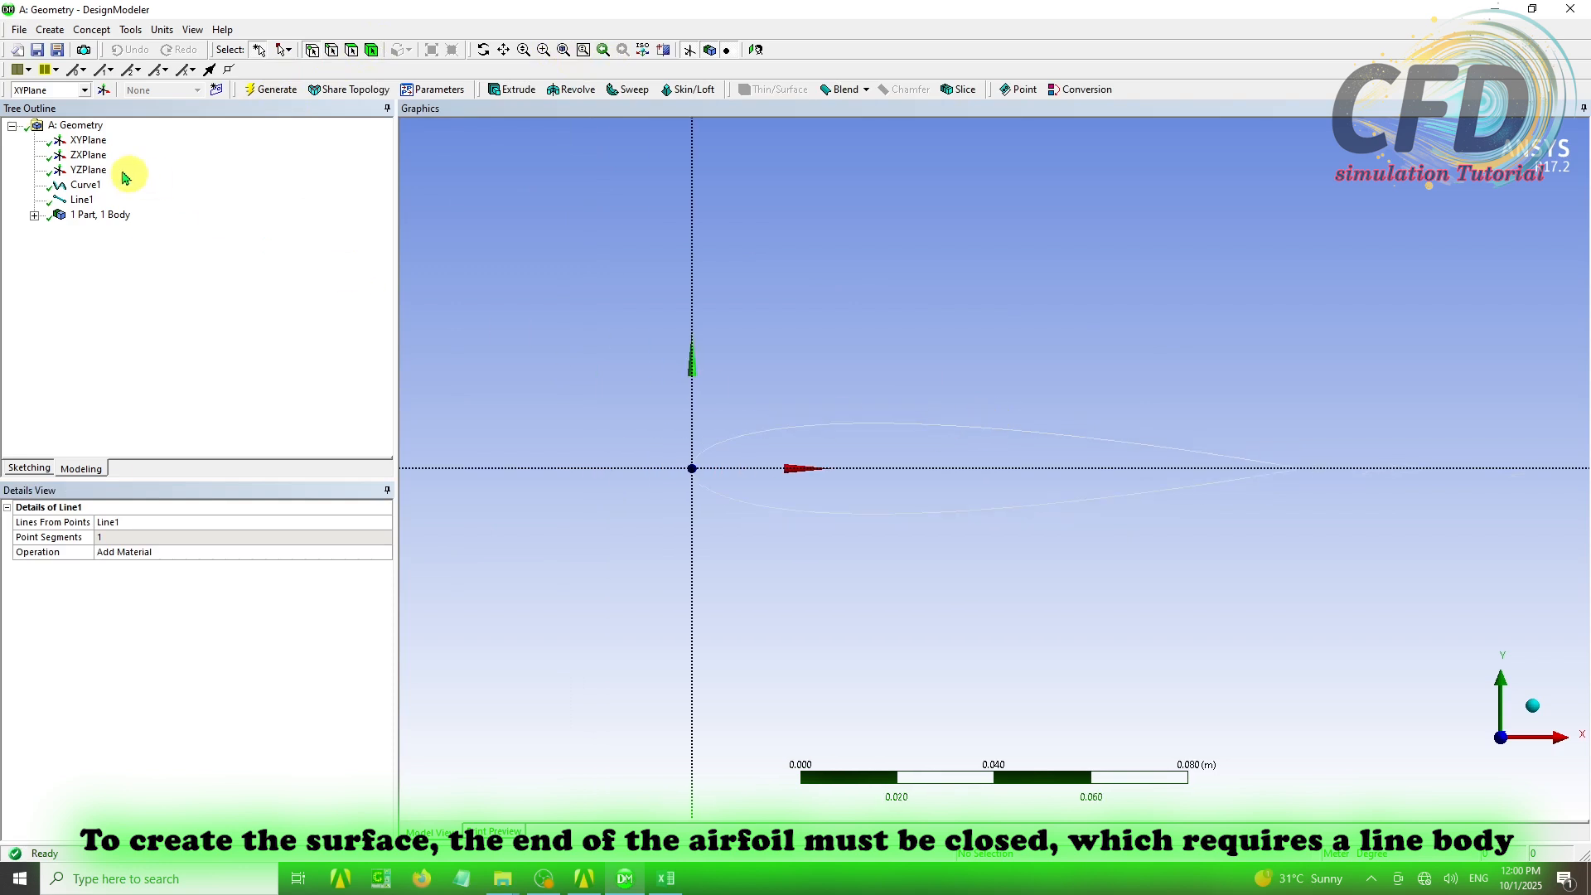
pyautogui.click(92, 29)
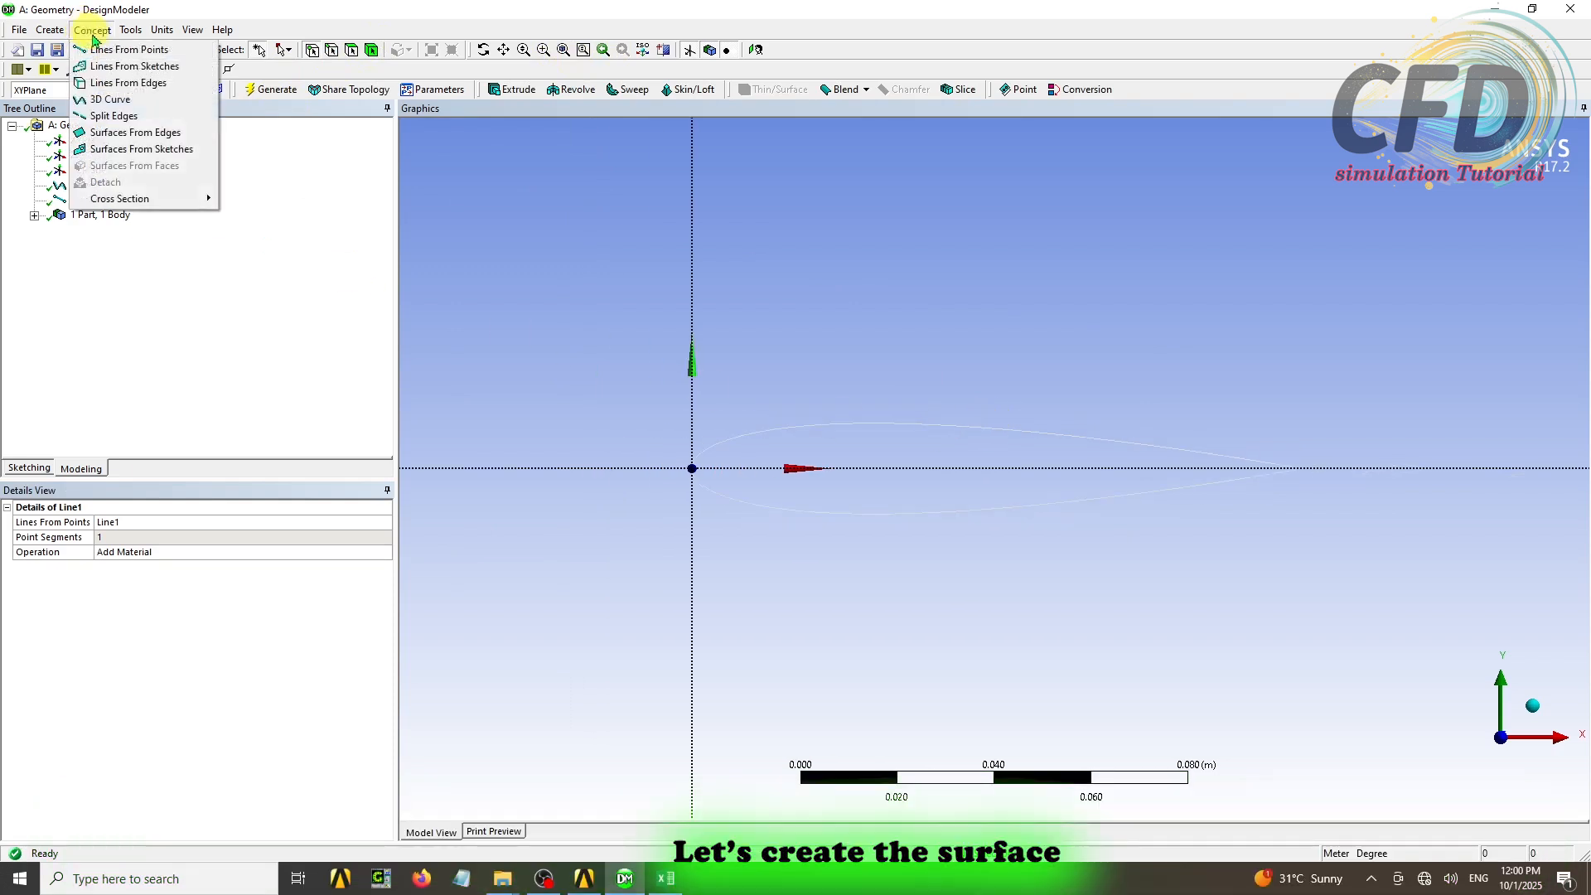
pyautogui.click(144, 132)
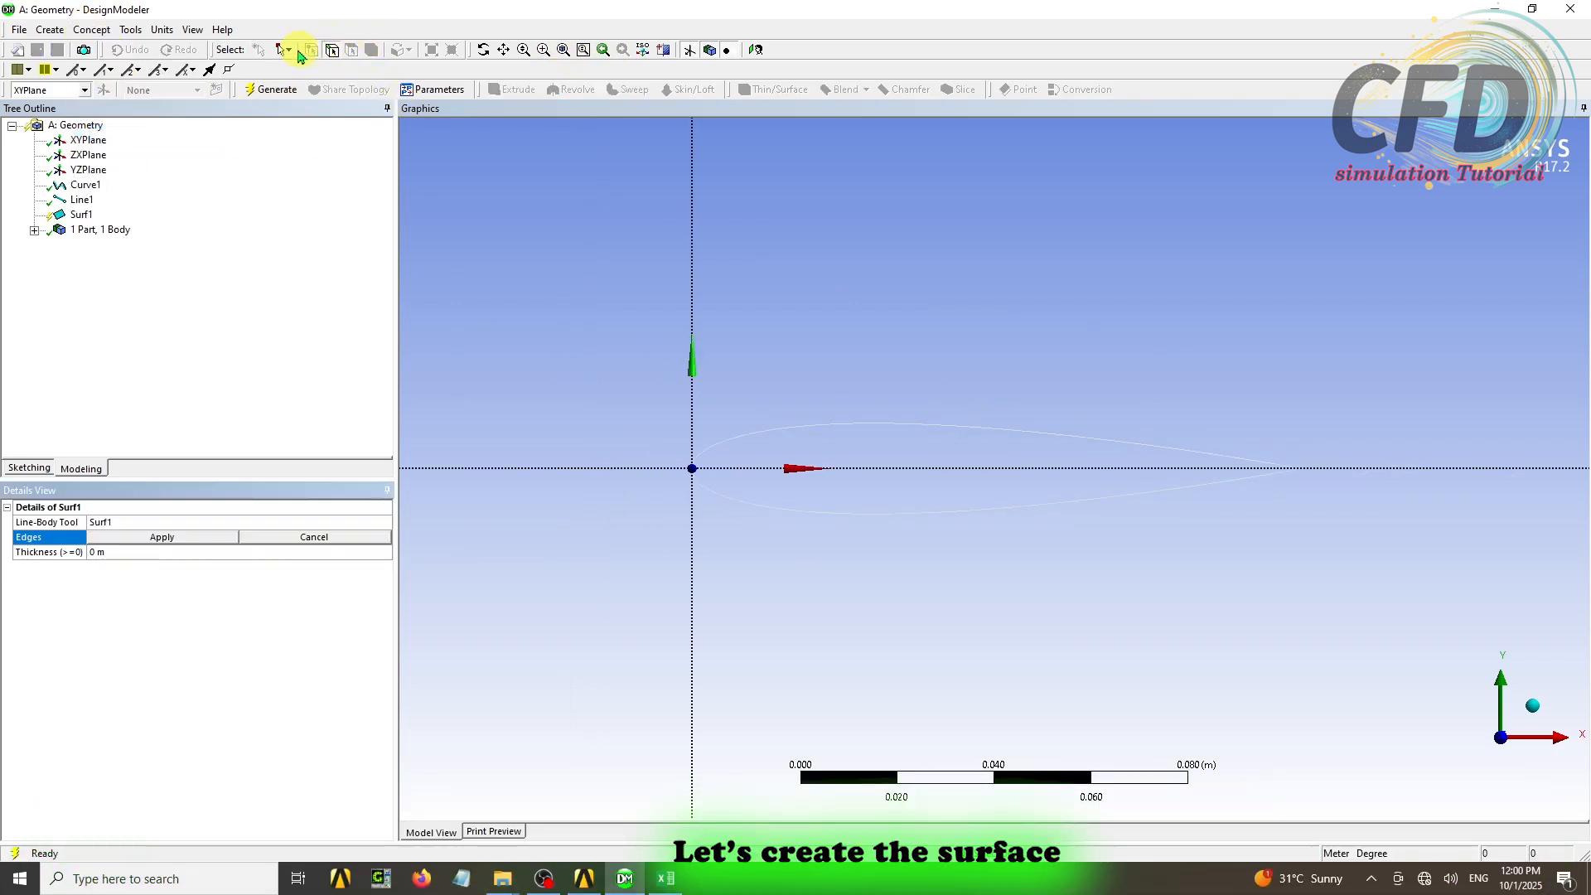
pyautogui.click(299, 52)
pyautogui.click(311, 83)
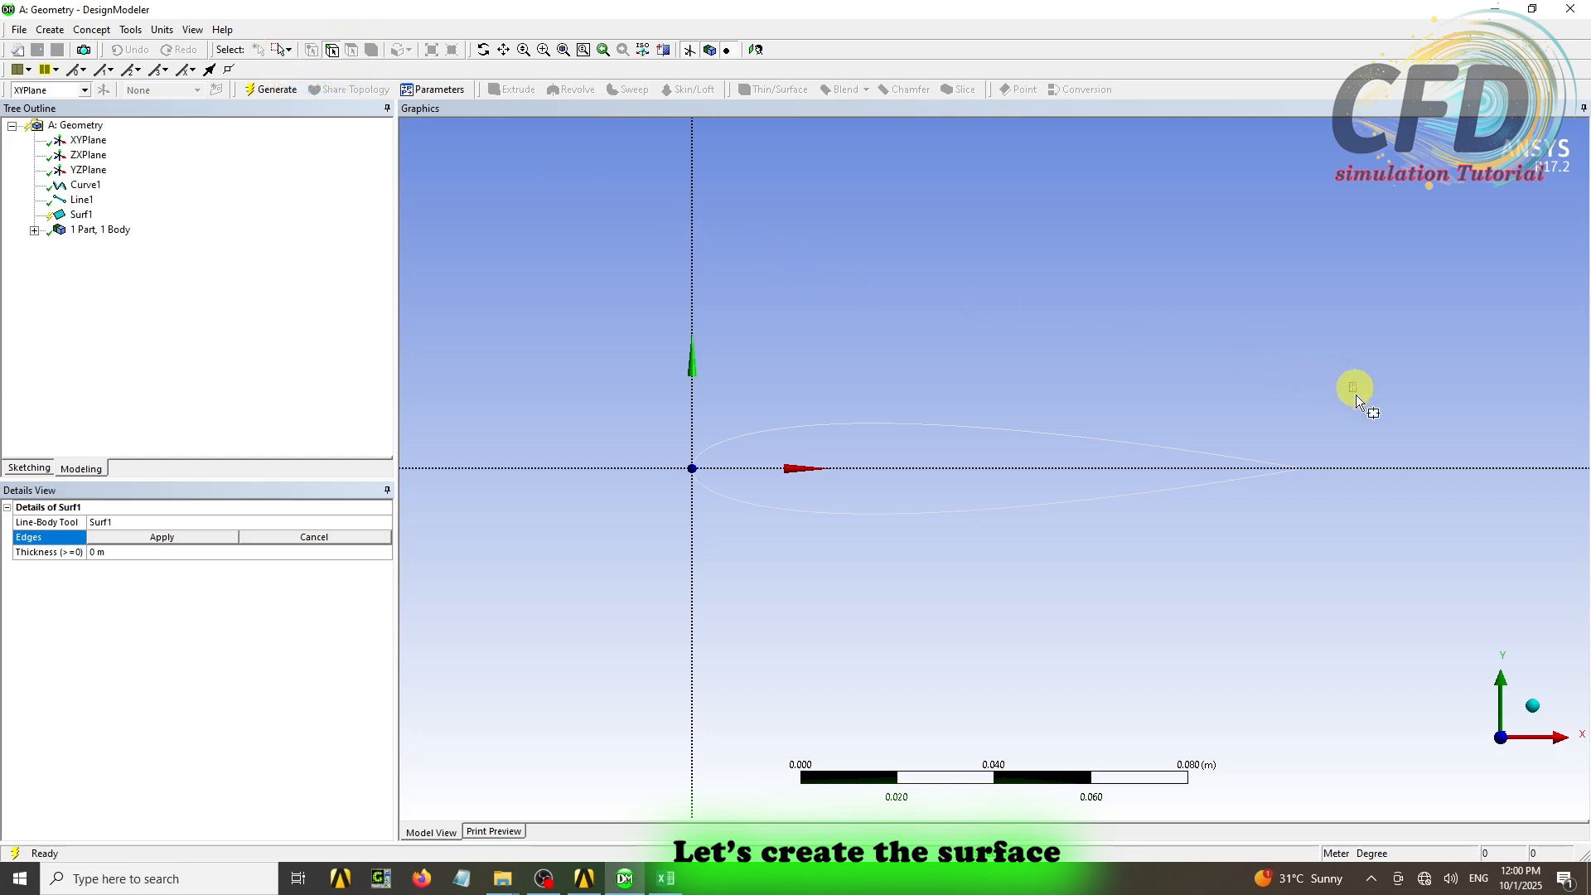
pyautogui.moveTo(1356, 389); pyautogui.dragTo(441, 547)
pyautogui.click(197, 538)
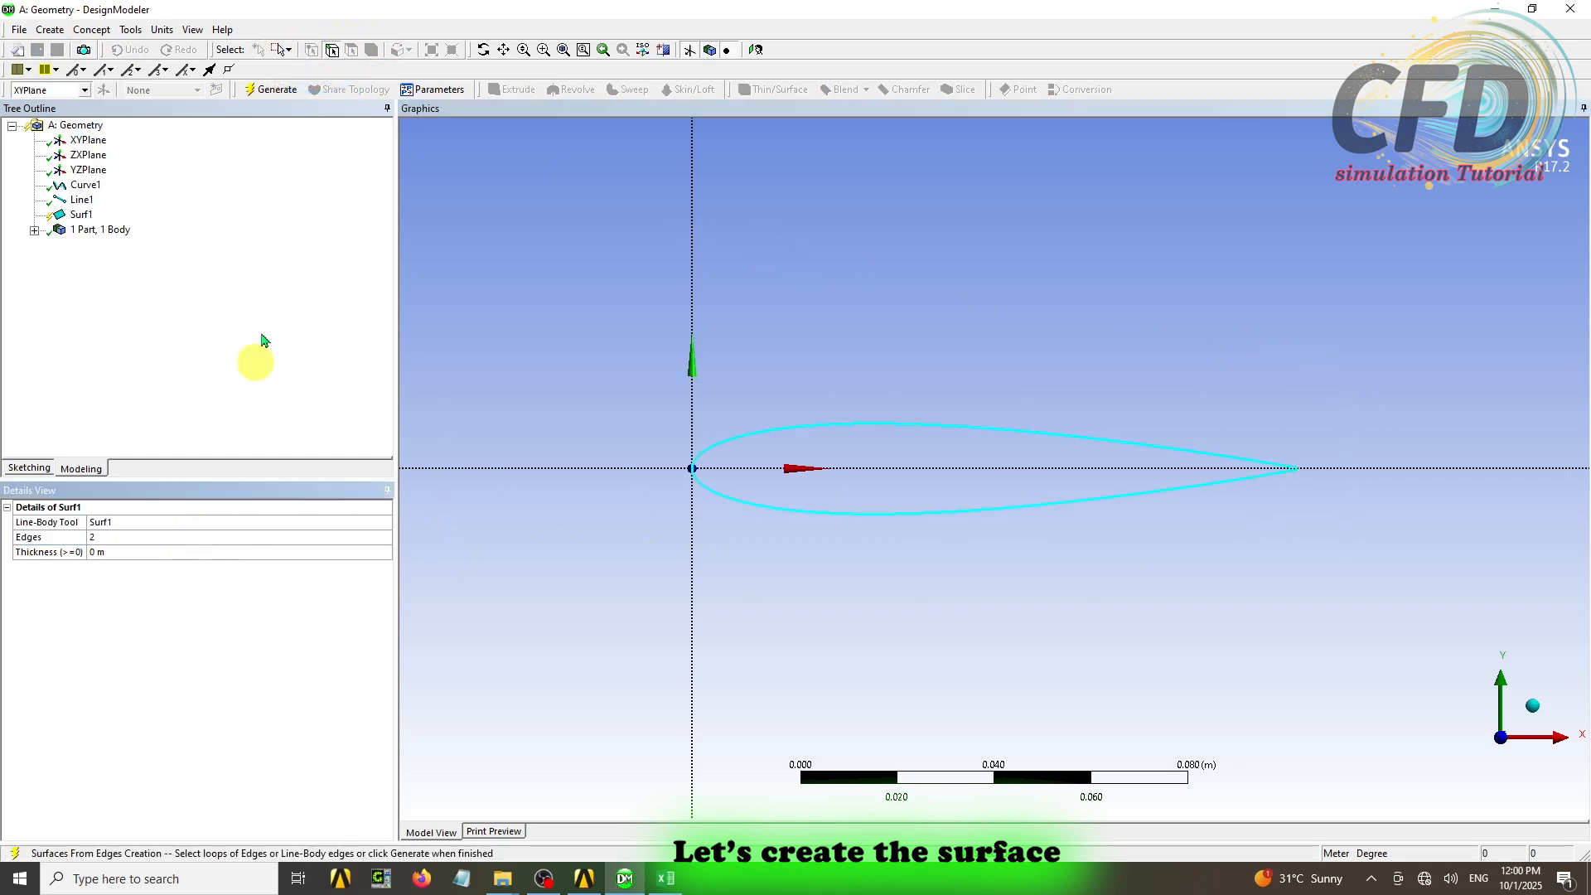
pyautogui.click(266, 93)
pyautogui.scroll(-8, 887, 443)
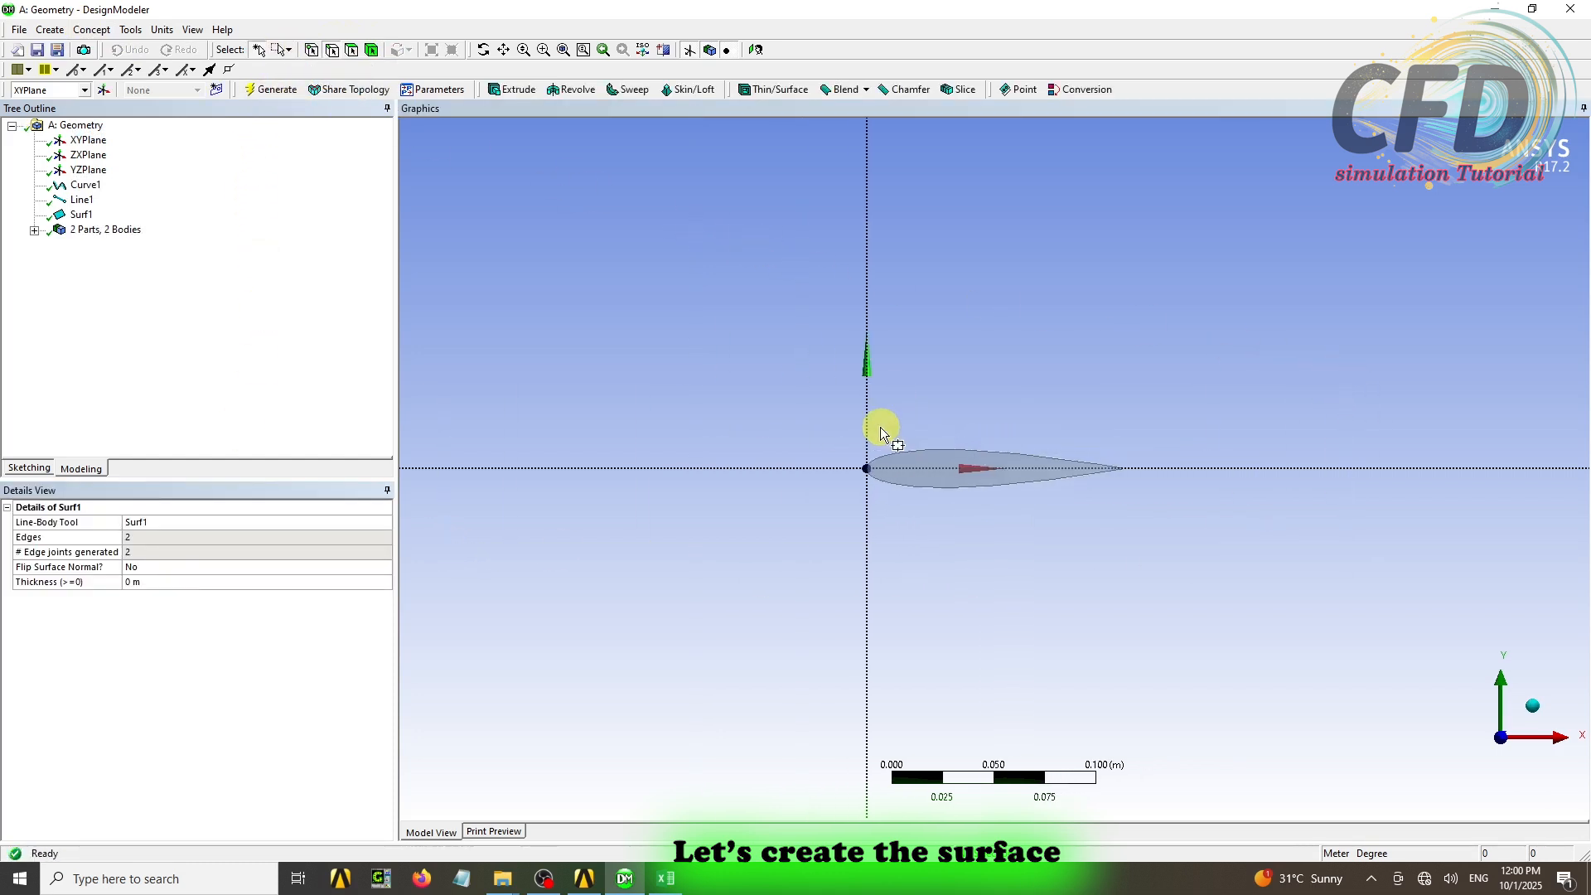
pyautogui.scroll(-3, 872, 456)
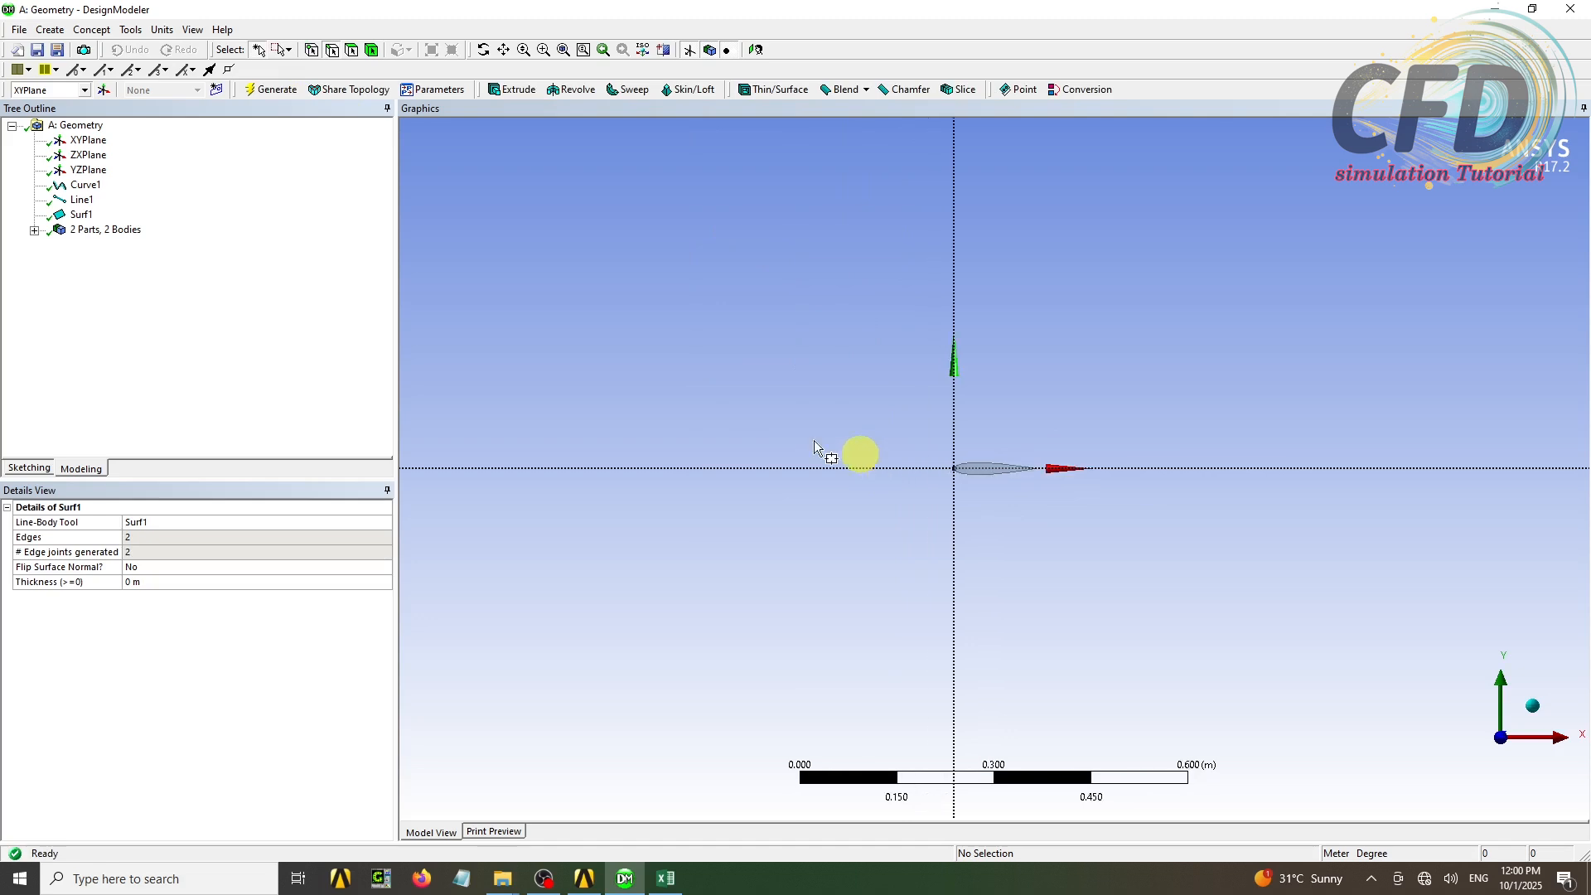
# In a new sketch on XYPlane, draw a semicircular arc by center at the origin, about 0.24 m in radius, opening toward positive X
pyautogui.click(78, 142)
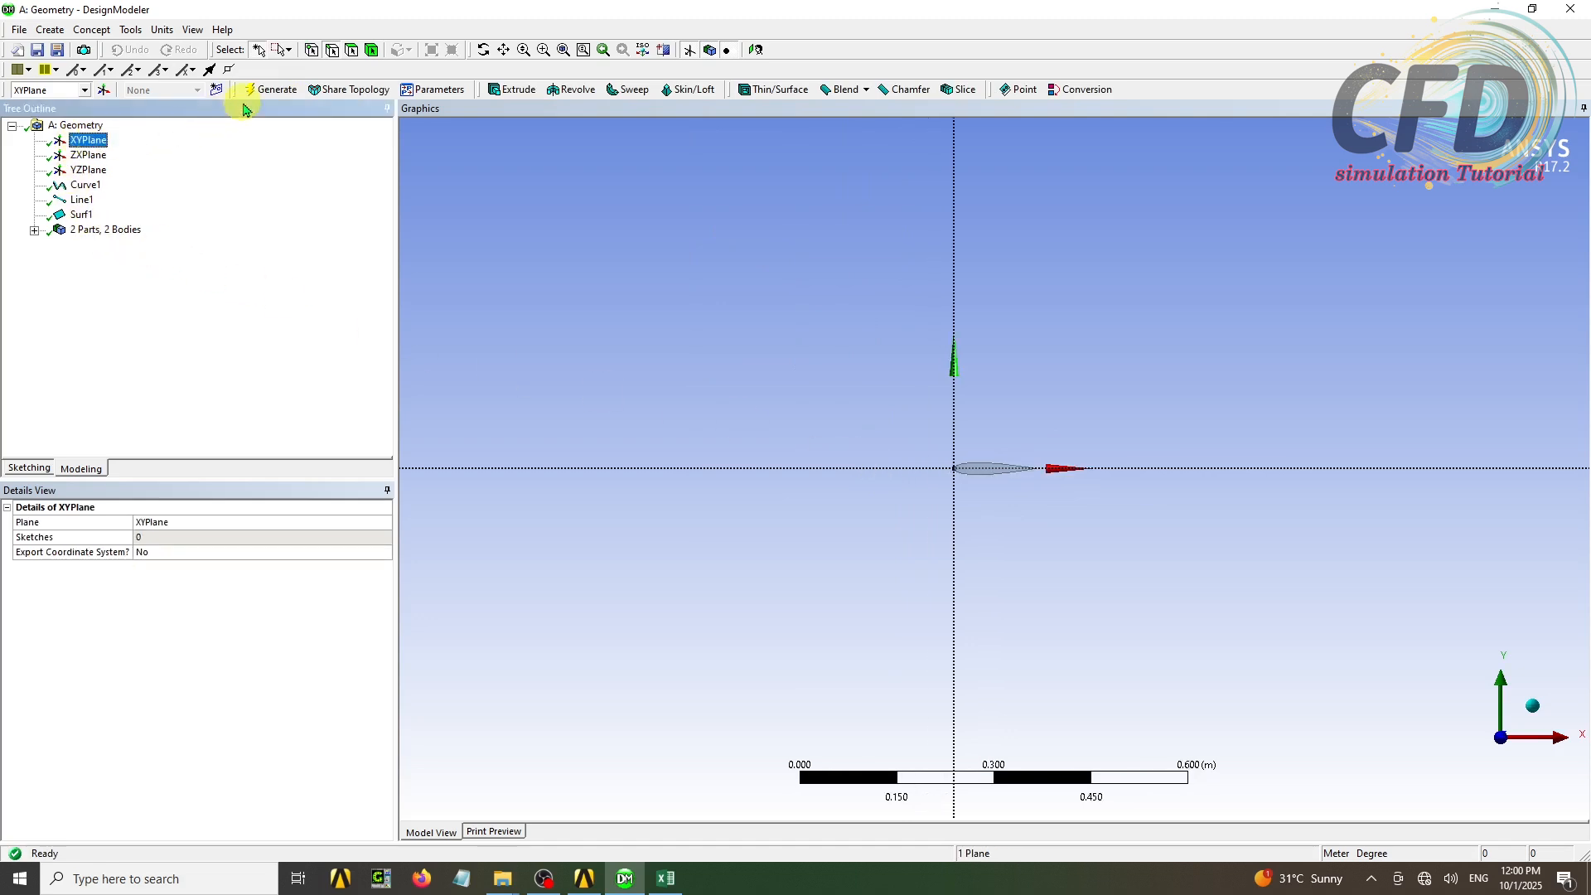
pyautogui.click(217, 91)
pyautogui.click(25, 467)
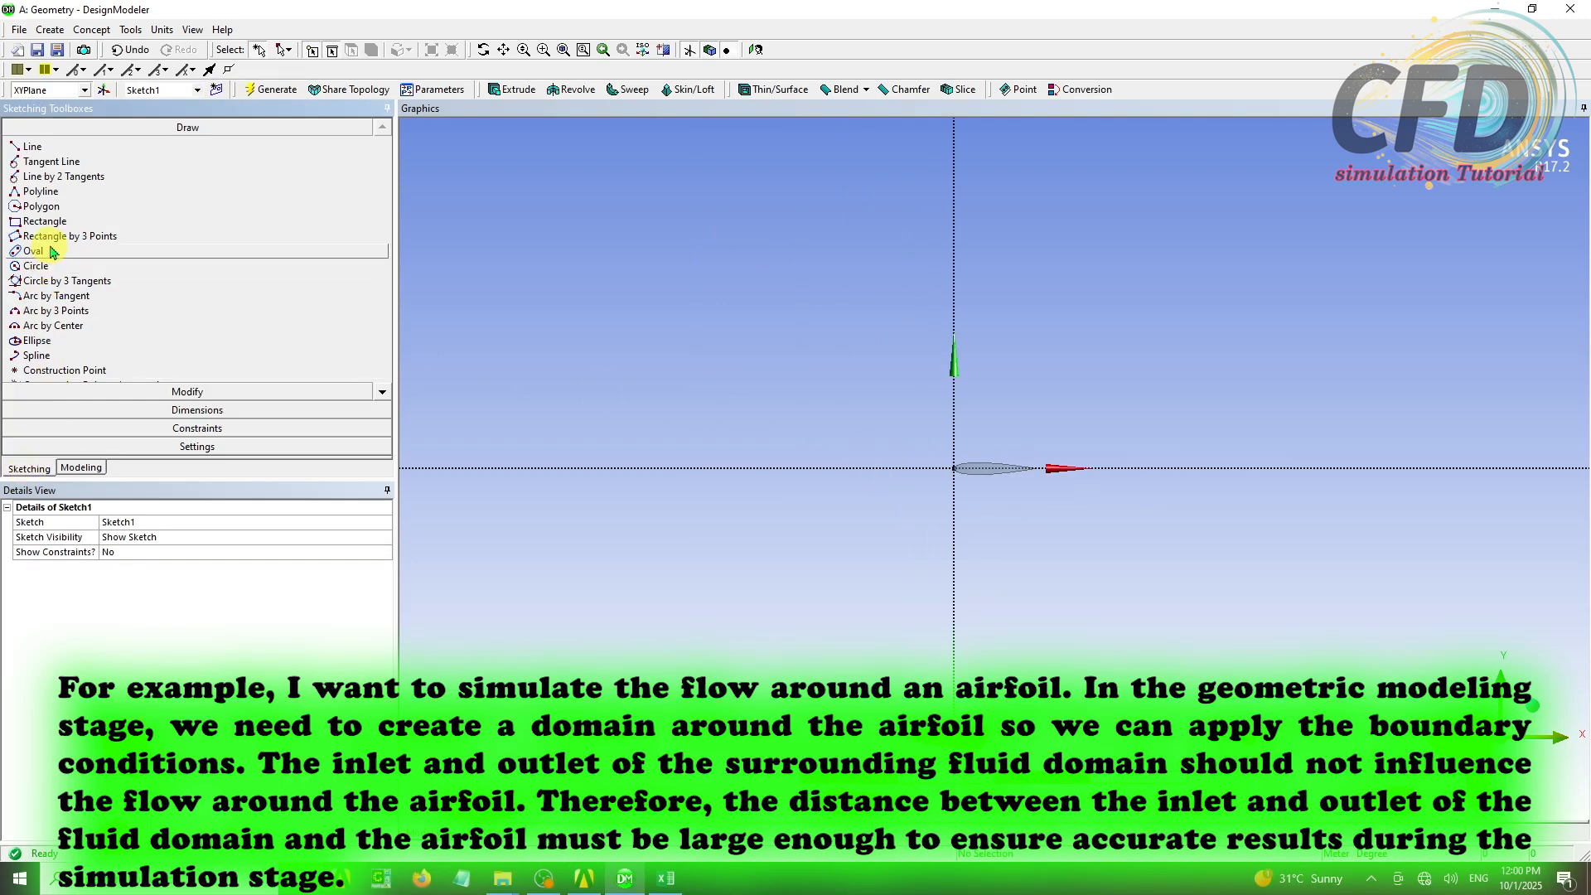
pyautogui.click(44, 312)
pyautogui.click(88, 327)
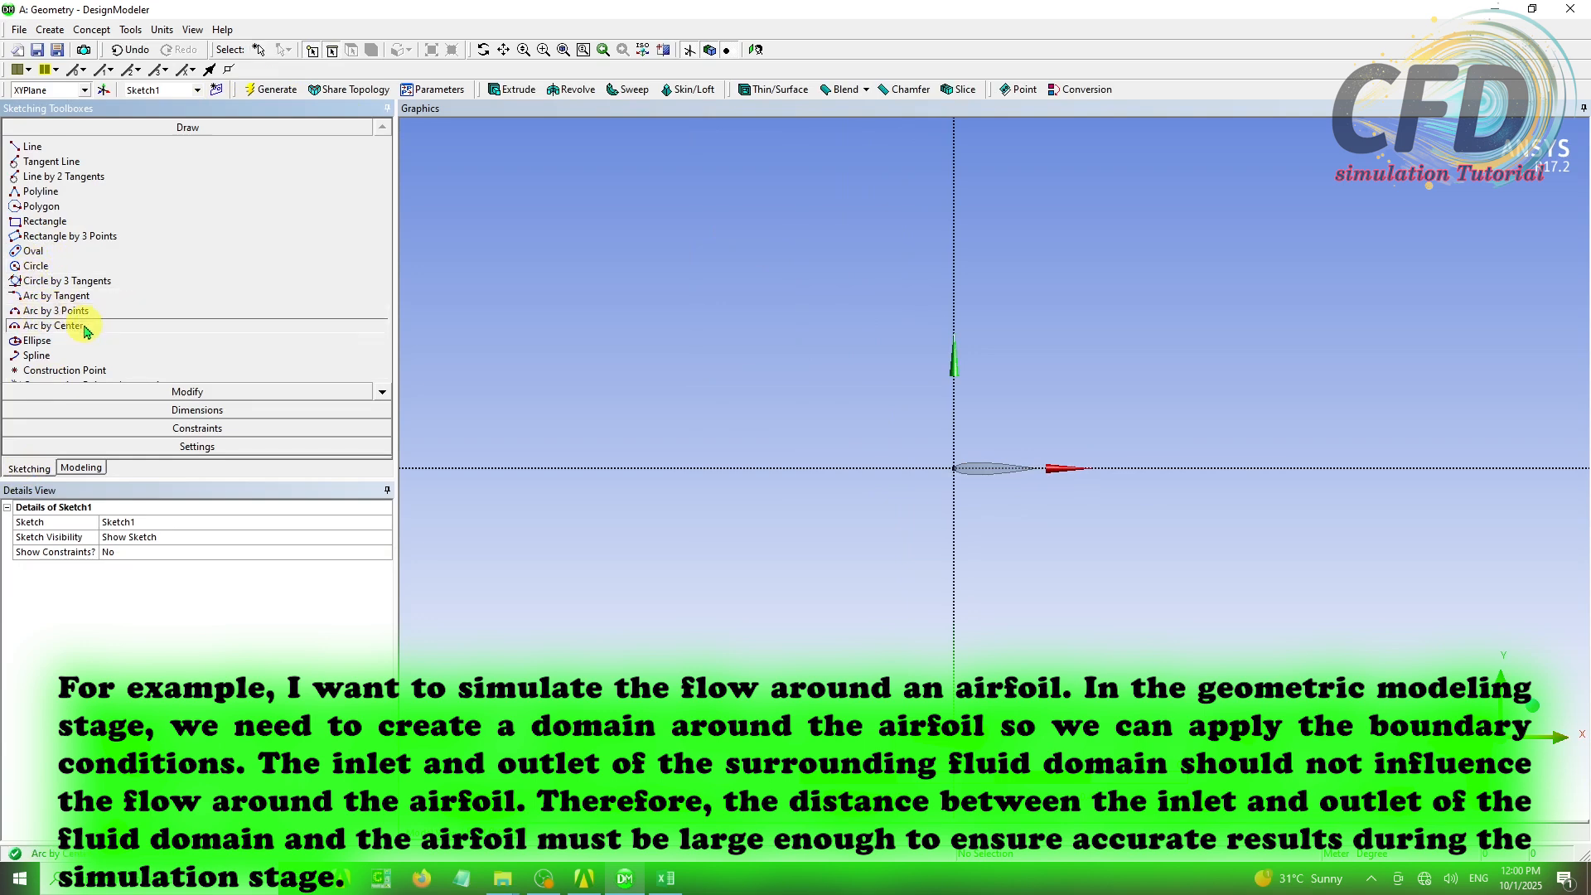
pyautogui.click(955, 468)
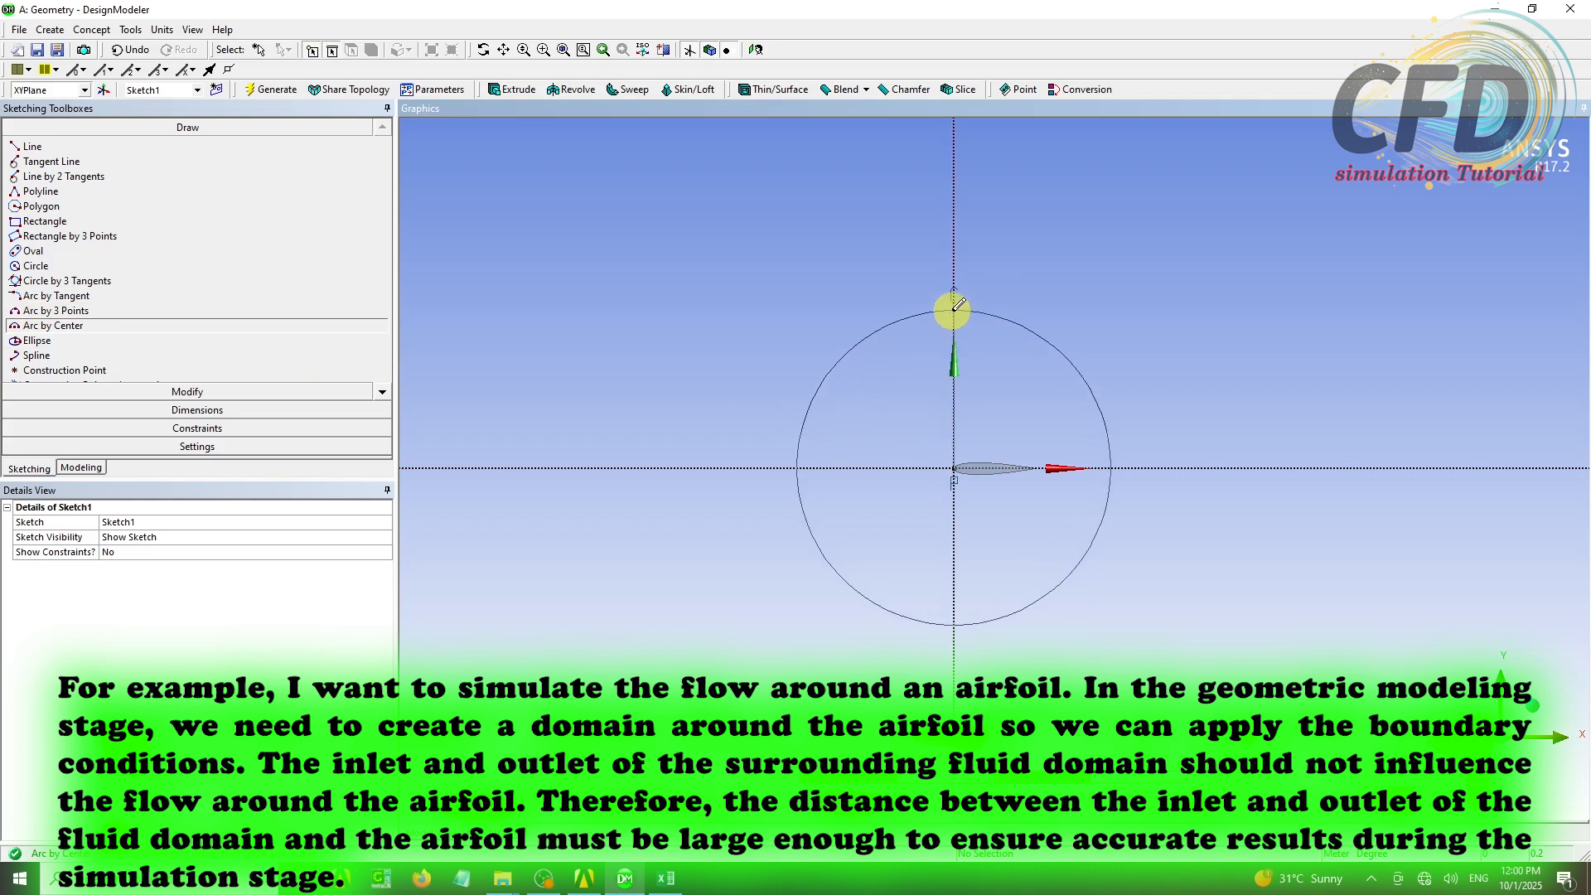
pyautogui.click(954, 310)
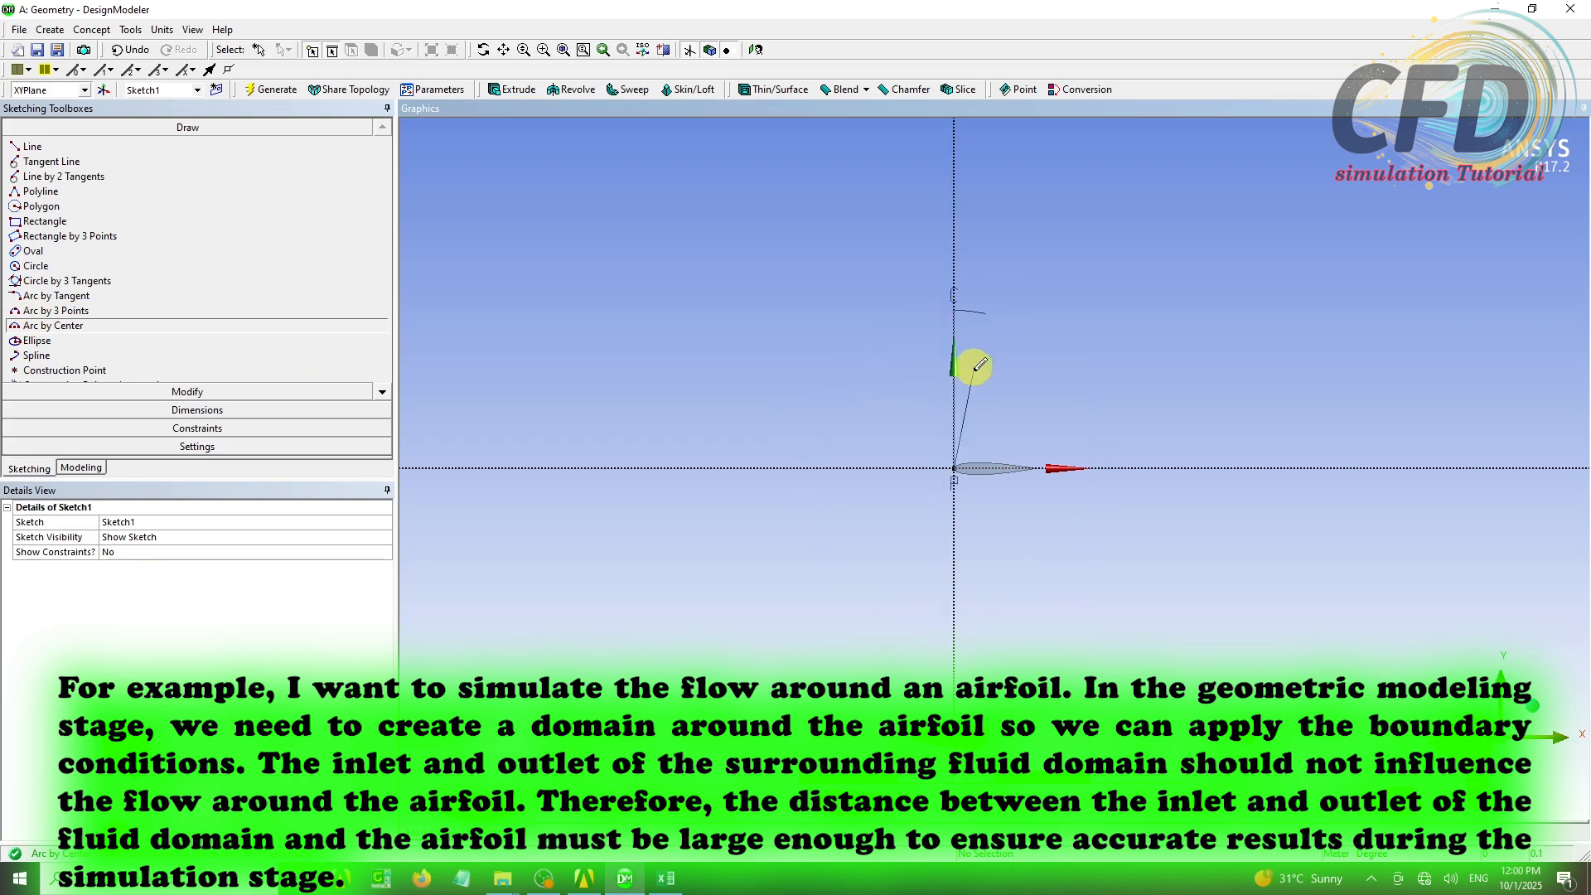
pyautogui.click(954, 619)
pyautogui.scroll(-2, 1016, 514)
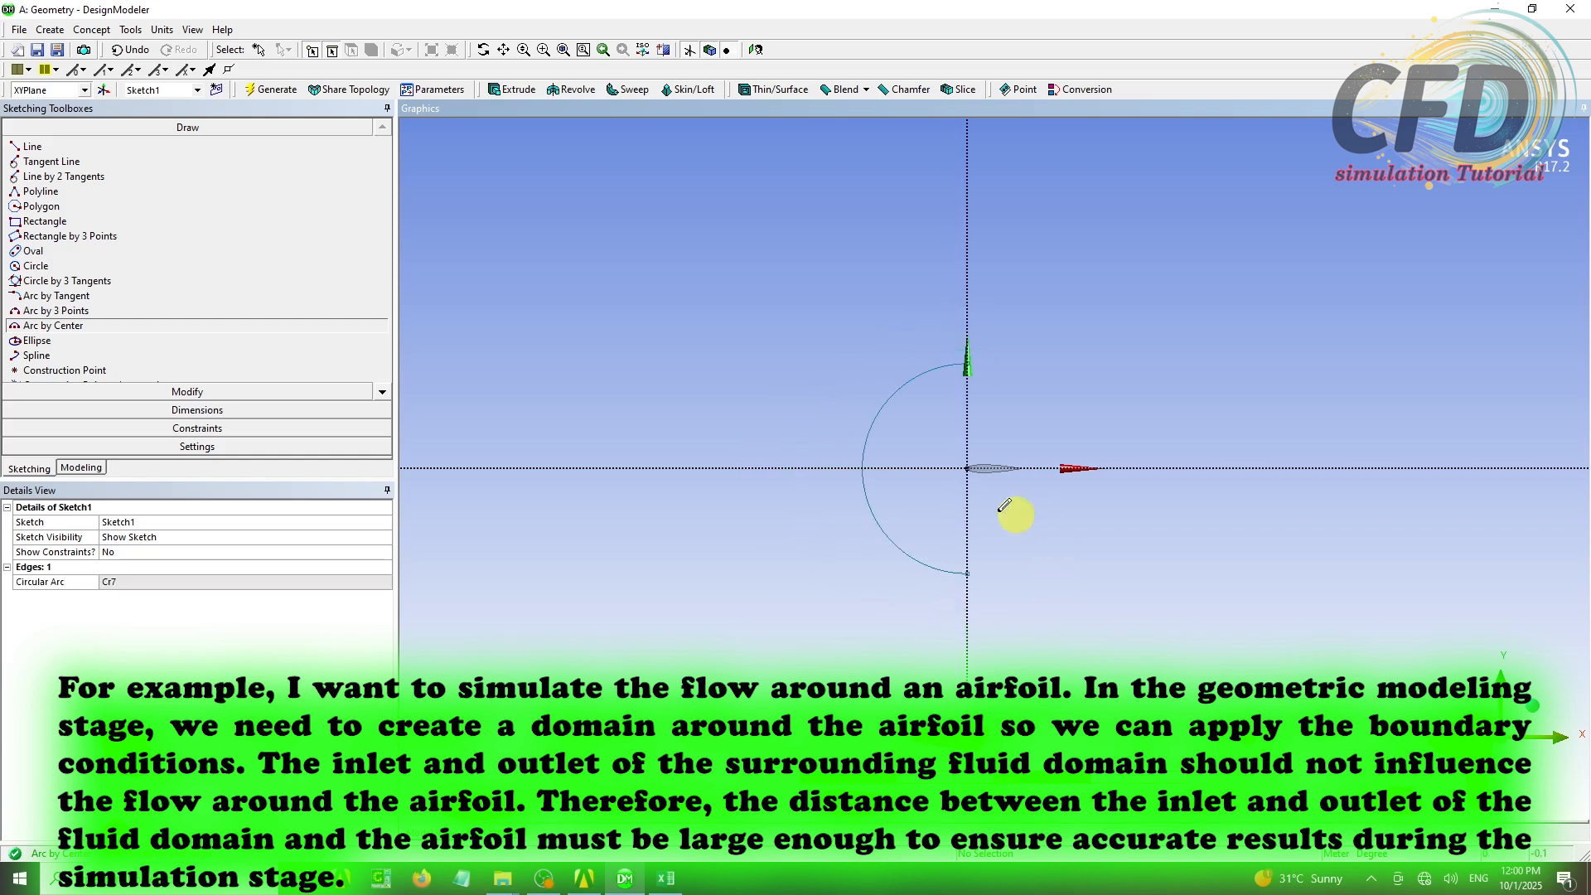
# Add a radius dimension to the semicircular arc and set it to 0.5 m
pyautogui.click(186, 393)
pyautogui.click(195, 409)
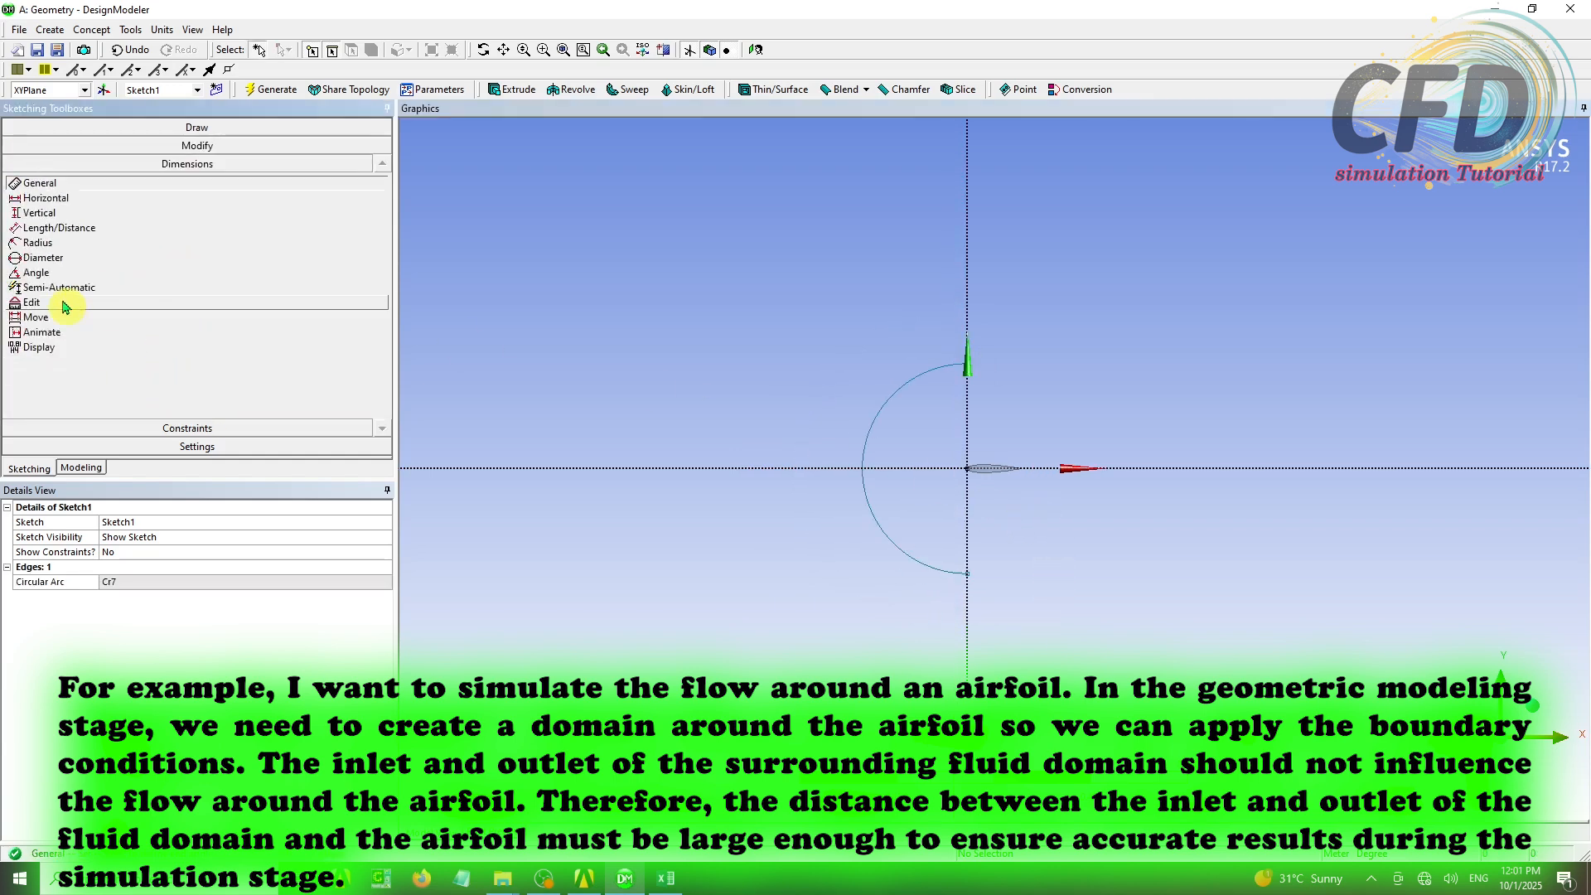
pyautogui.click(39, 244)
pyautogui.click(891, 405)
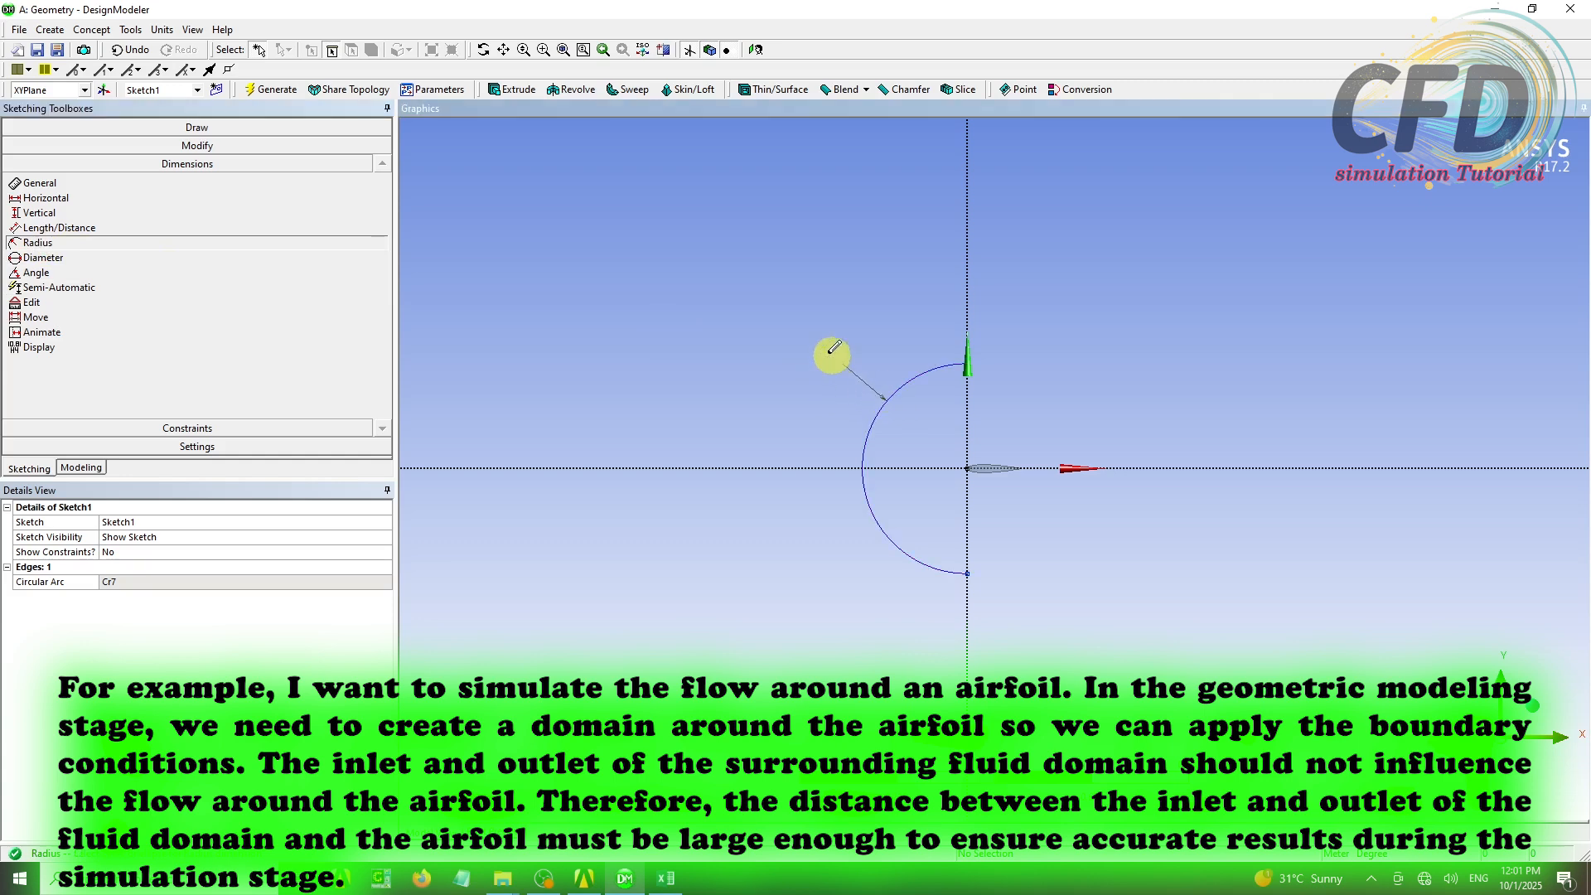
pyautogui.click(799, 309)
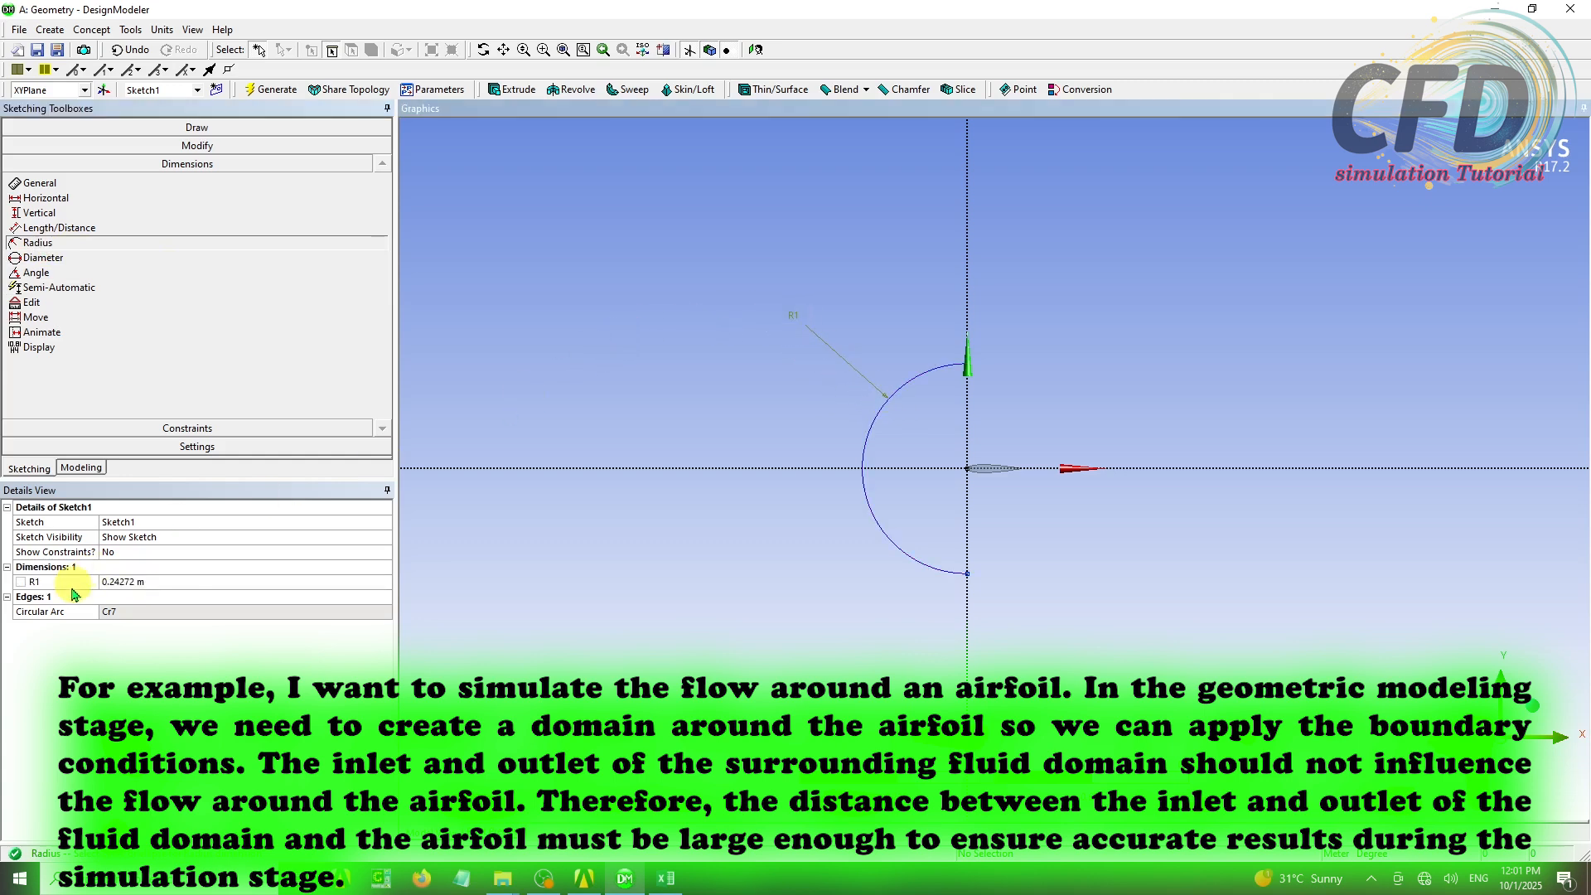
pyautogui.click(157, 582)
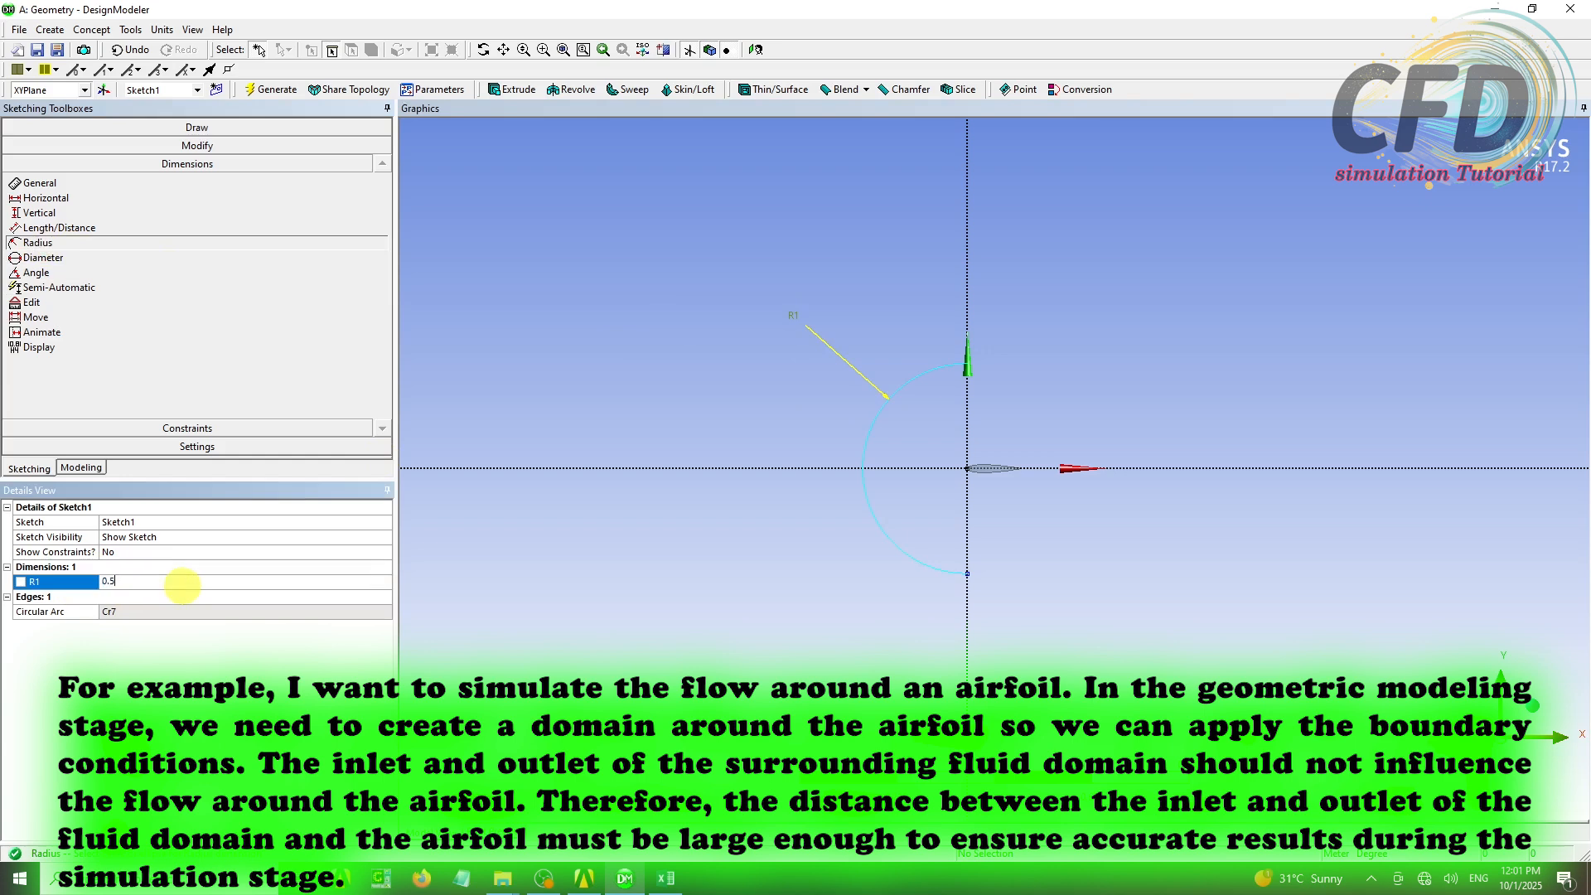
pyautogui.scroll(-2, 809, 564)
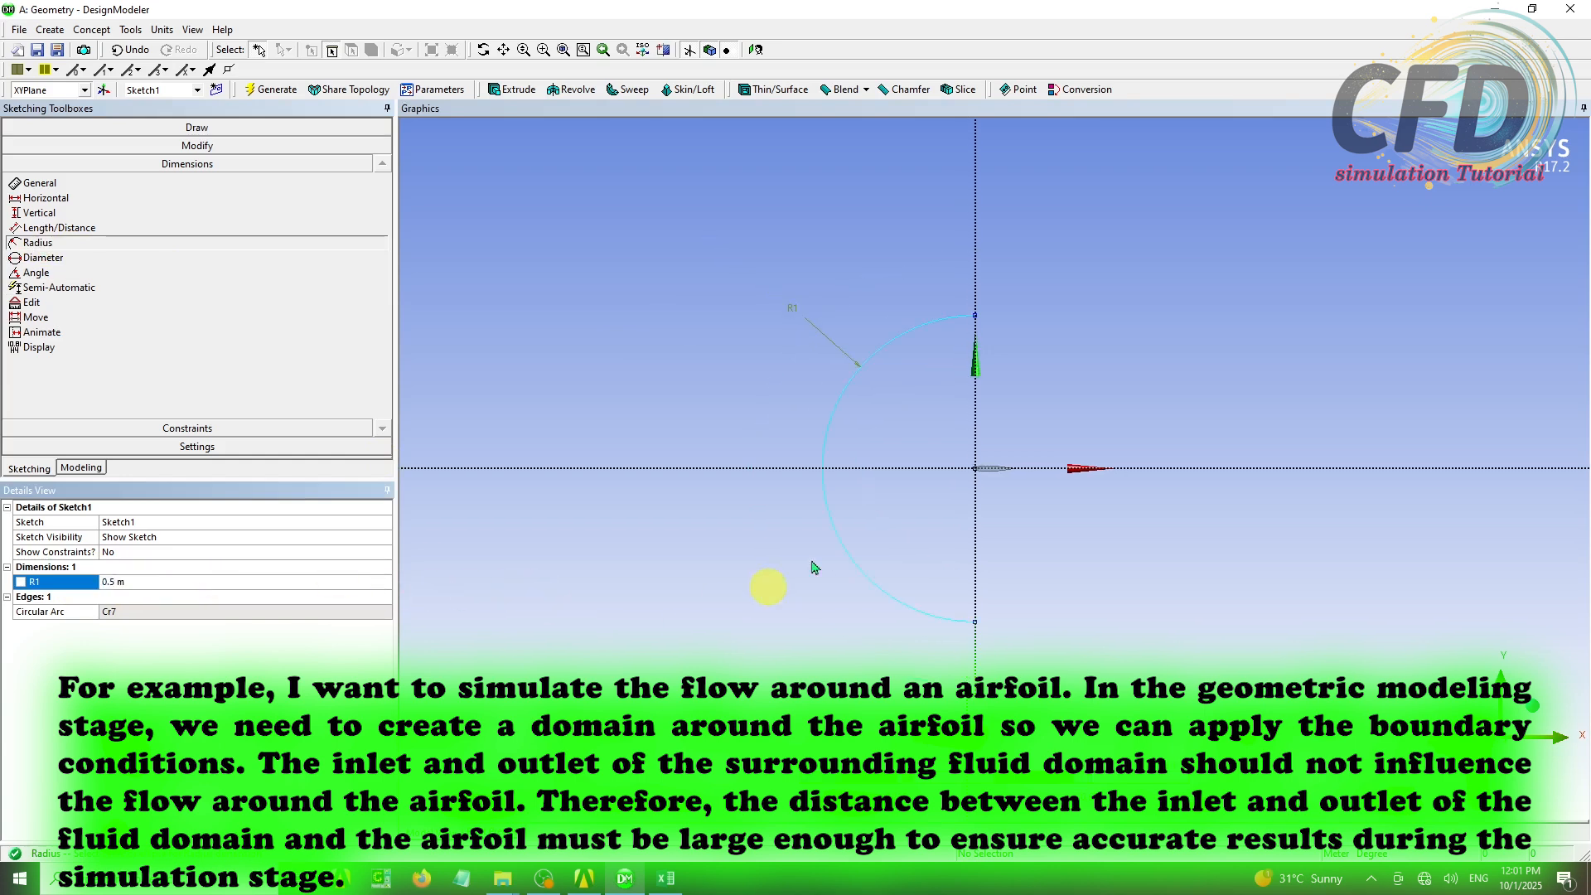
pyautogui.scroll(1, 1110, 460)
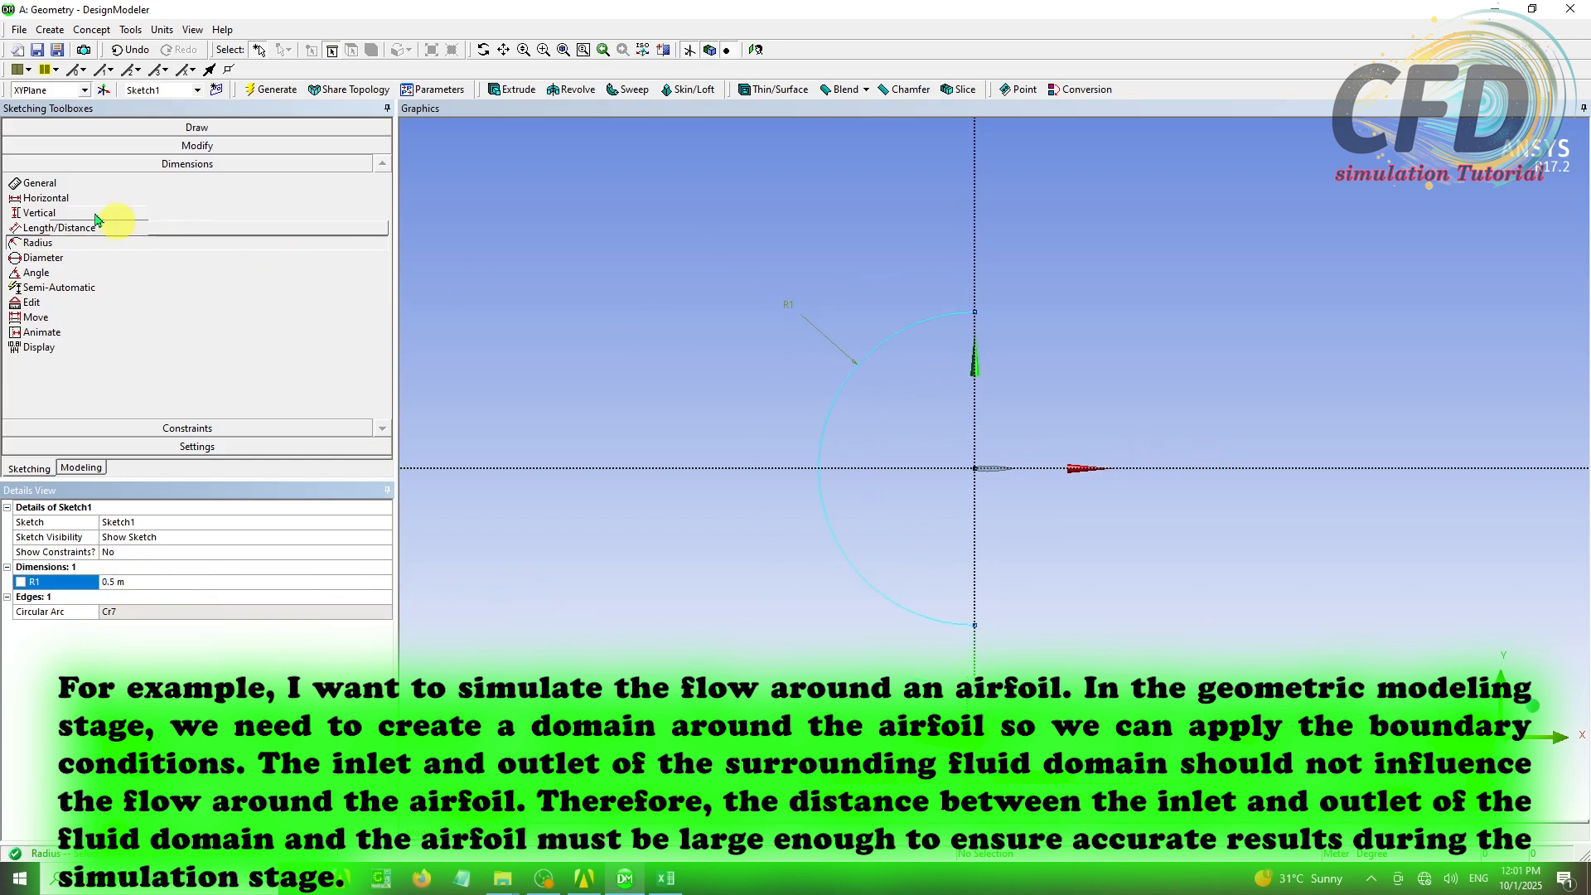
# Draw horizontal lines from both arc ends toward positive X, the upper about 1 m long, and a vertical line from its end past the lower one
pyautogui.click(191, 126)
pyautogui.click(33, 146)
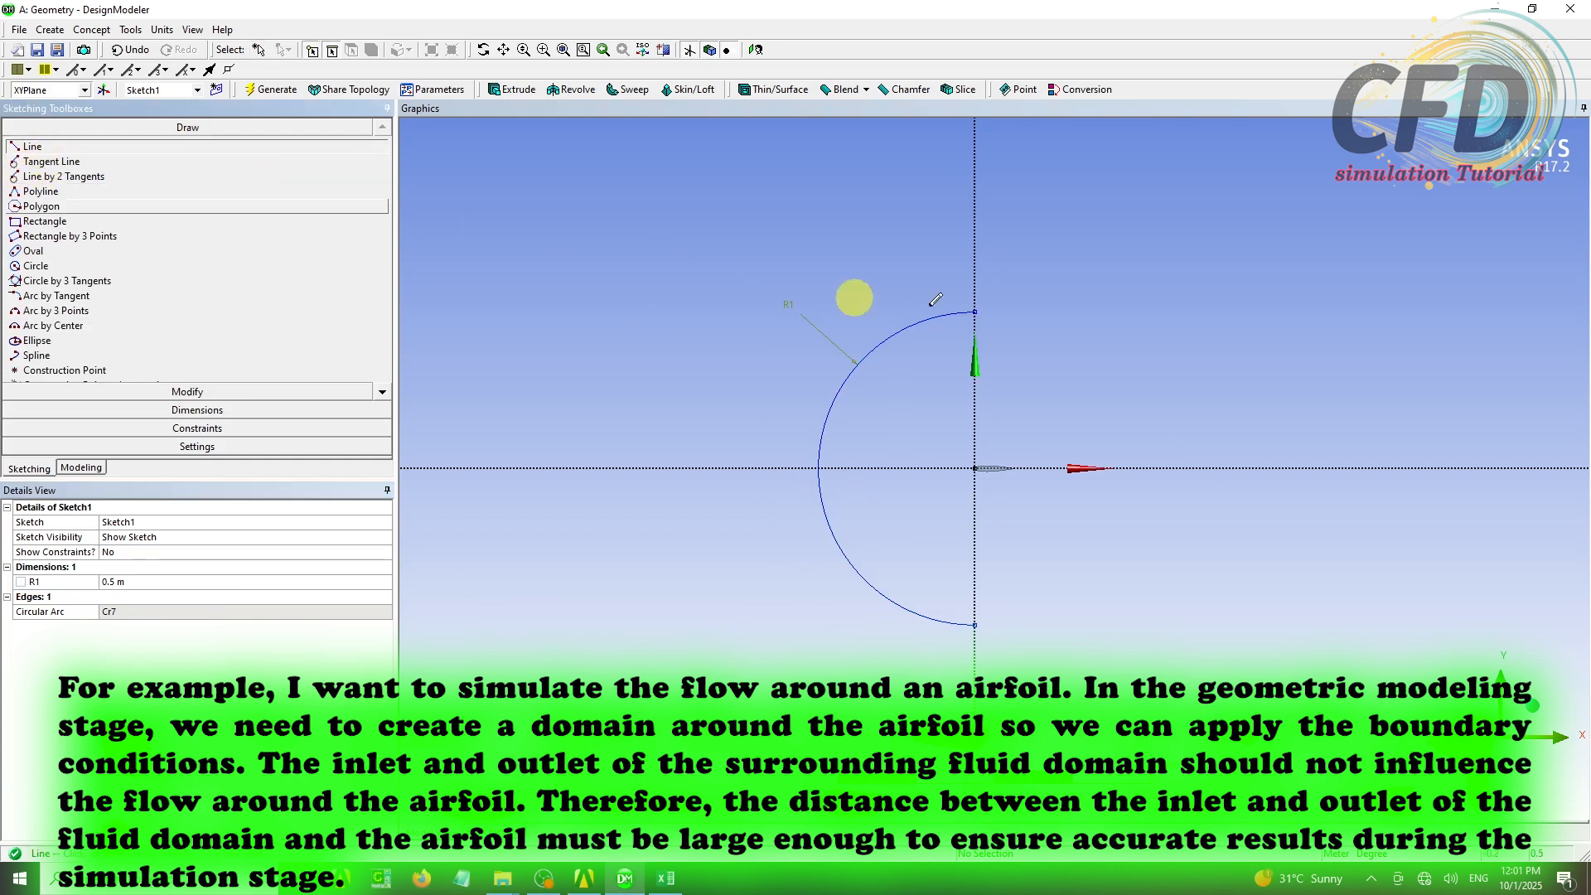
pyautogui.click(975, 311)
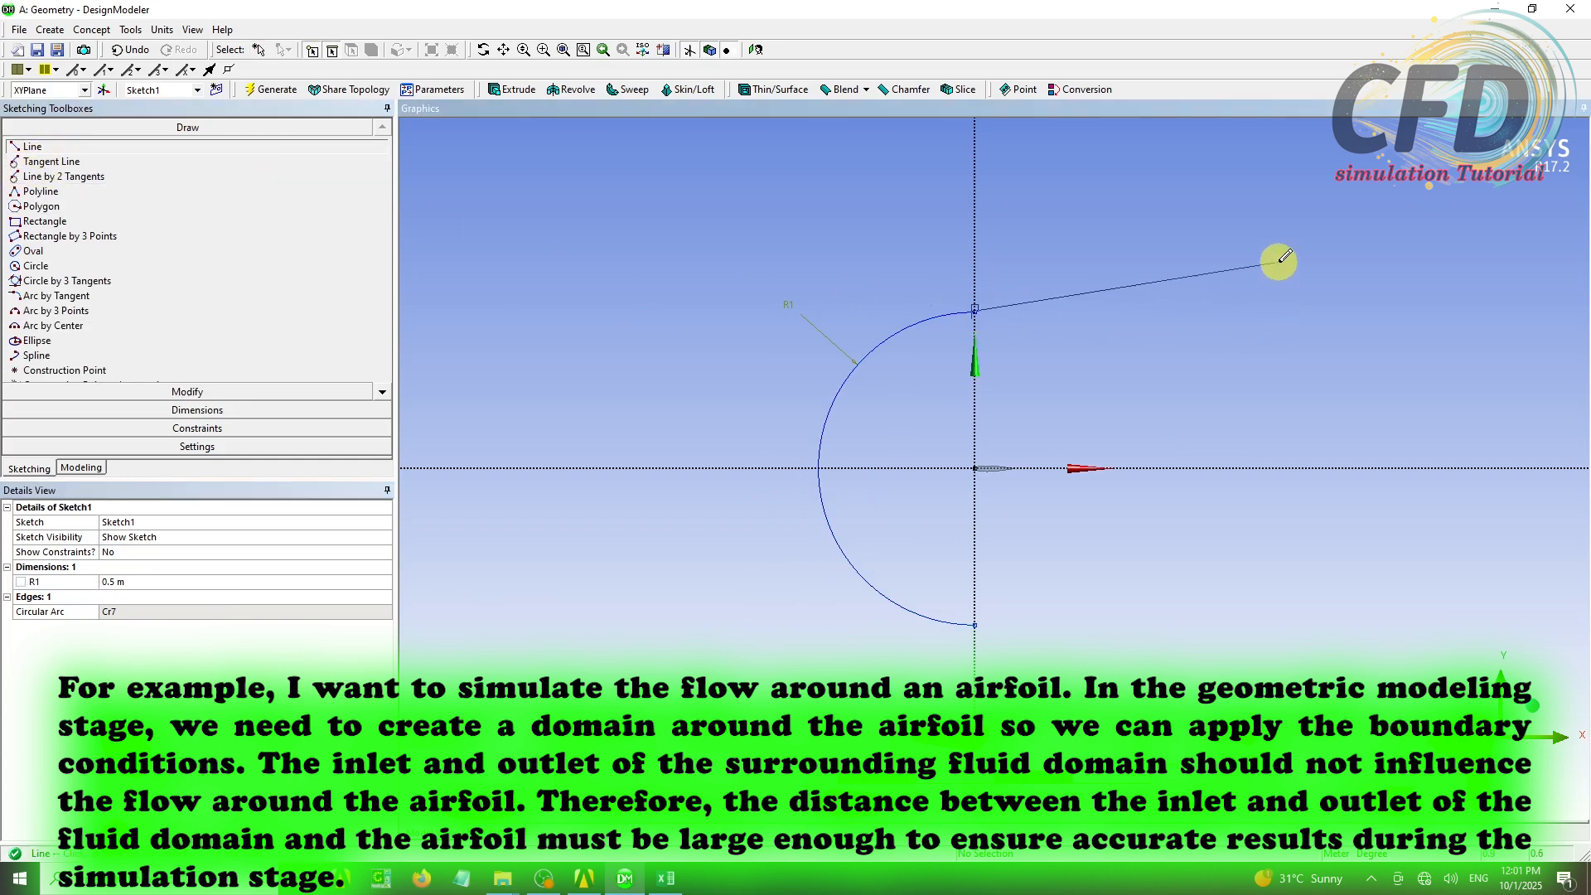
pyautogui.click(1294, 309)
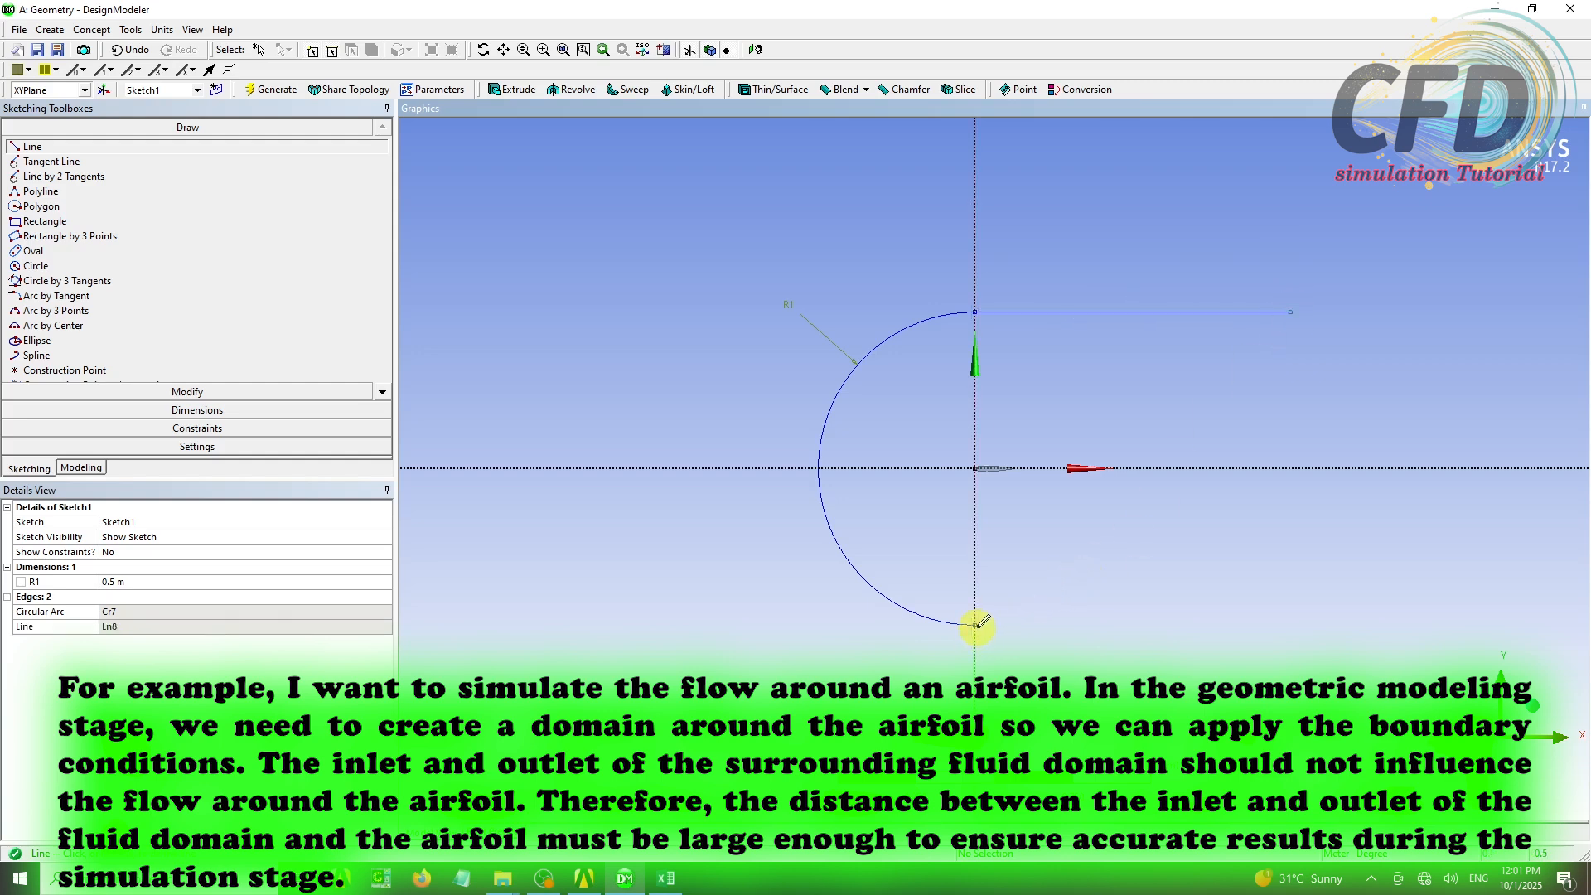
pyautogui.click(1348, 626)
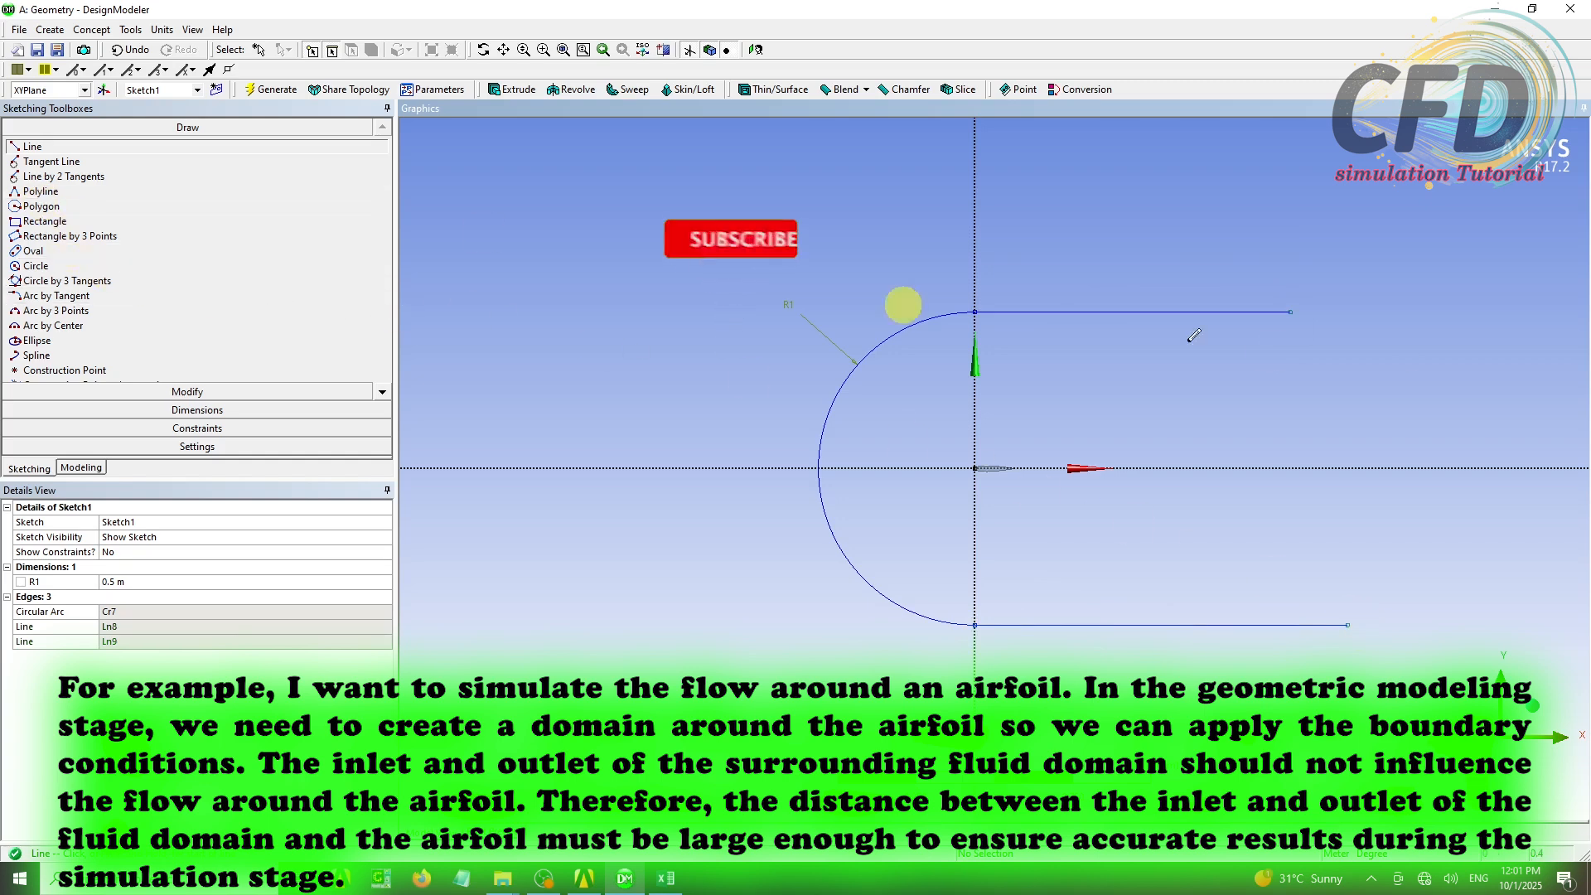
pyautogui.click(1293, 312)
pyautogui.click(1293, 732)
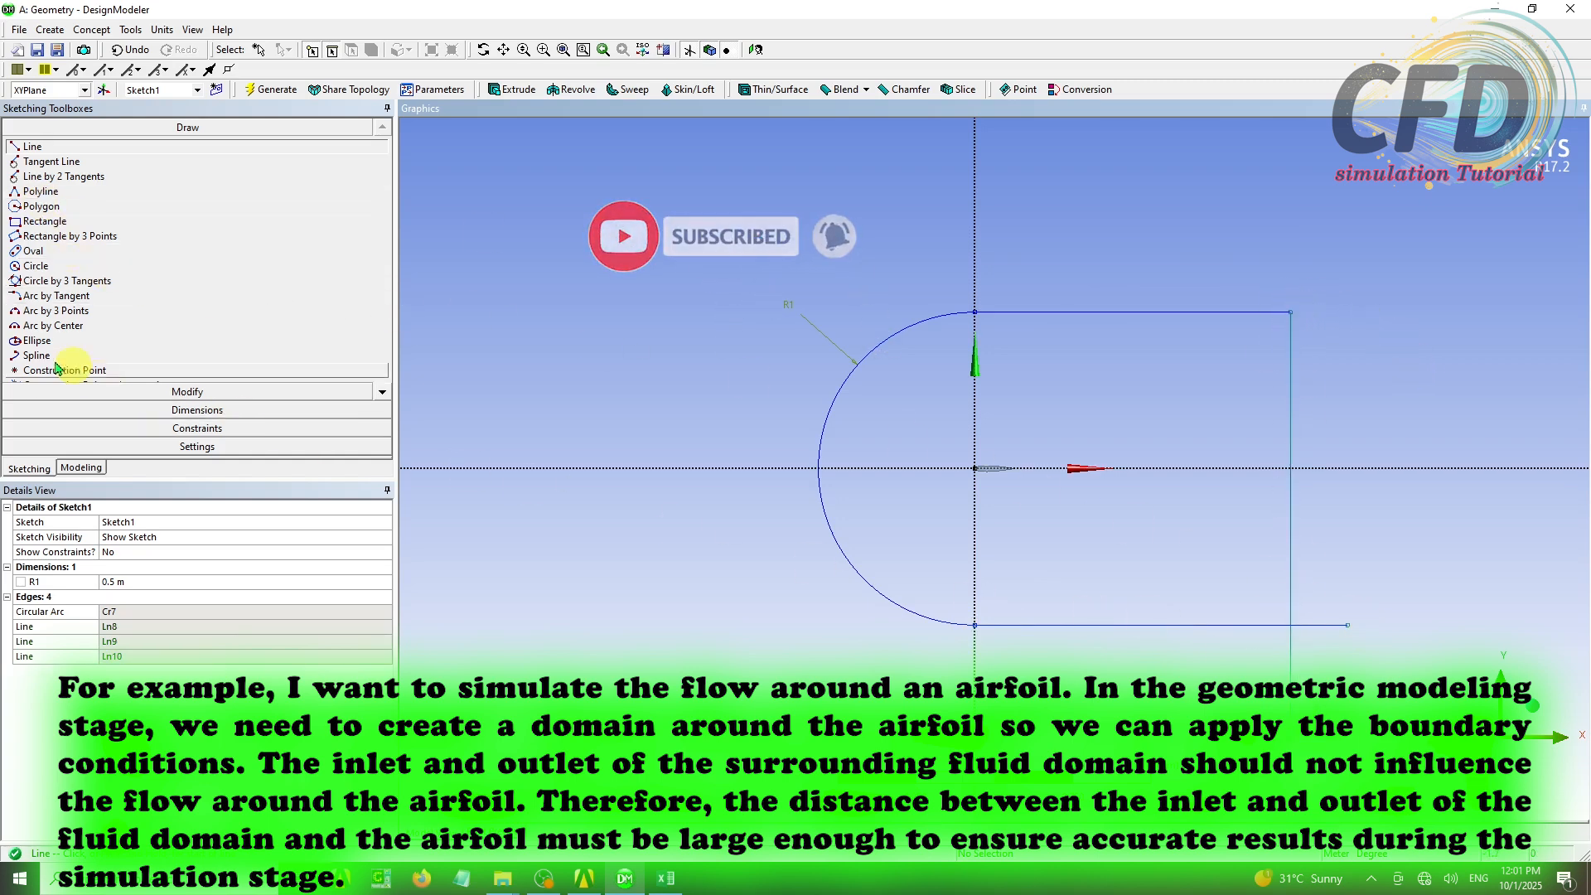
# Trim the overhanging ends of the lower horizontal line and the vertical line at their intersection to close the domain outline
pyautogui.click(178, 391)
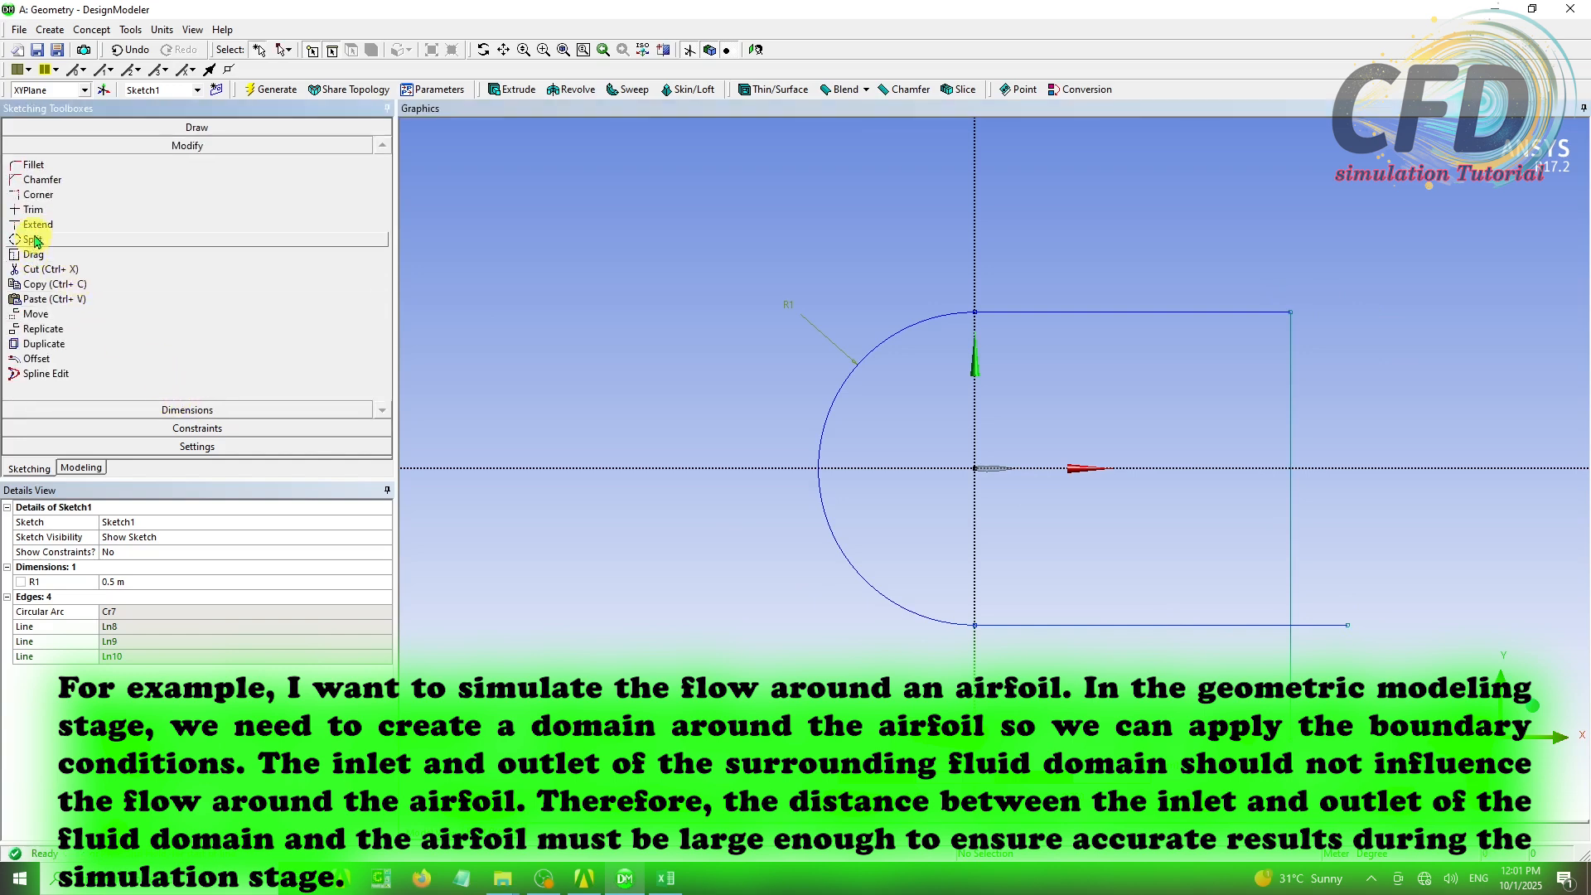
pyautogui.click(34, 210)
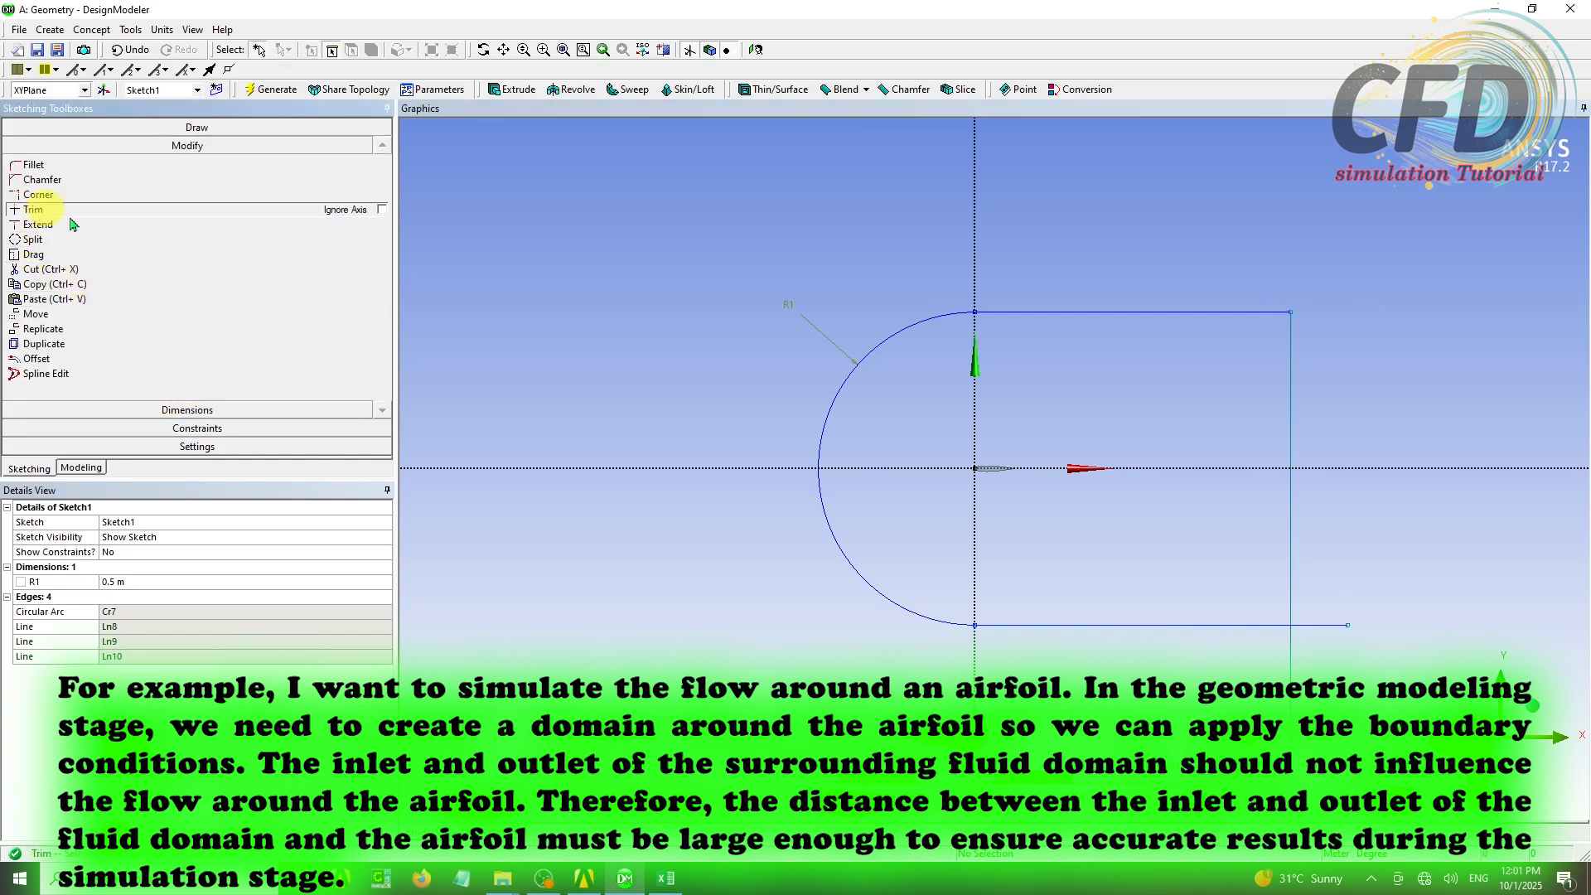
pyautogui.click(1347, 624)
pyautogui.scroll(-2, 1304, 621)
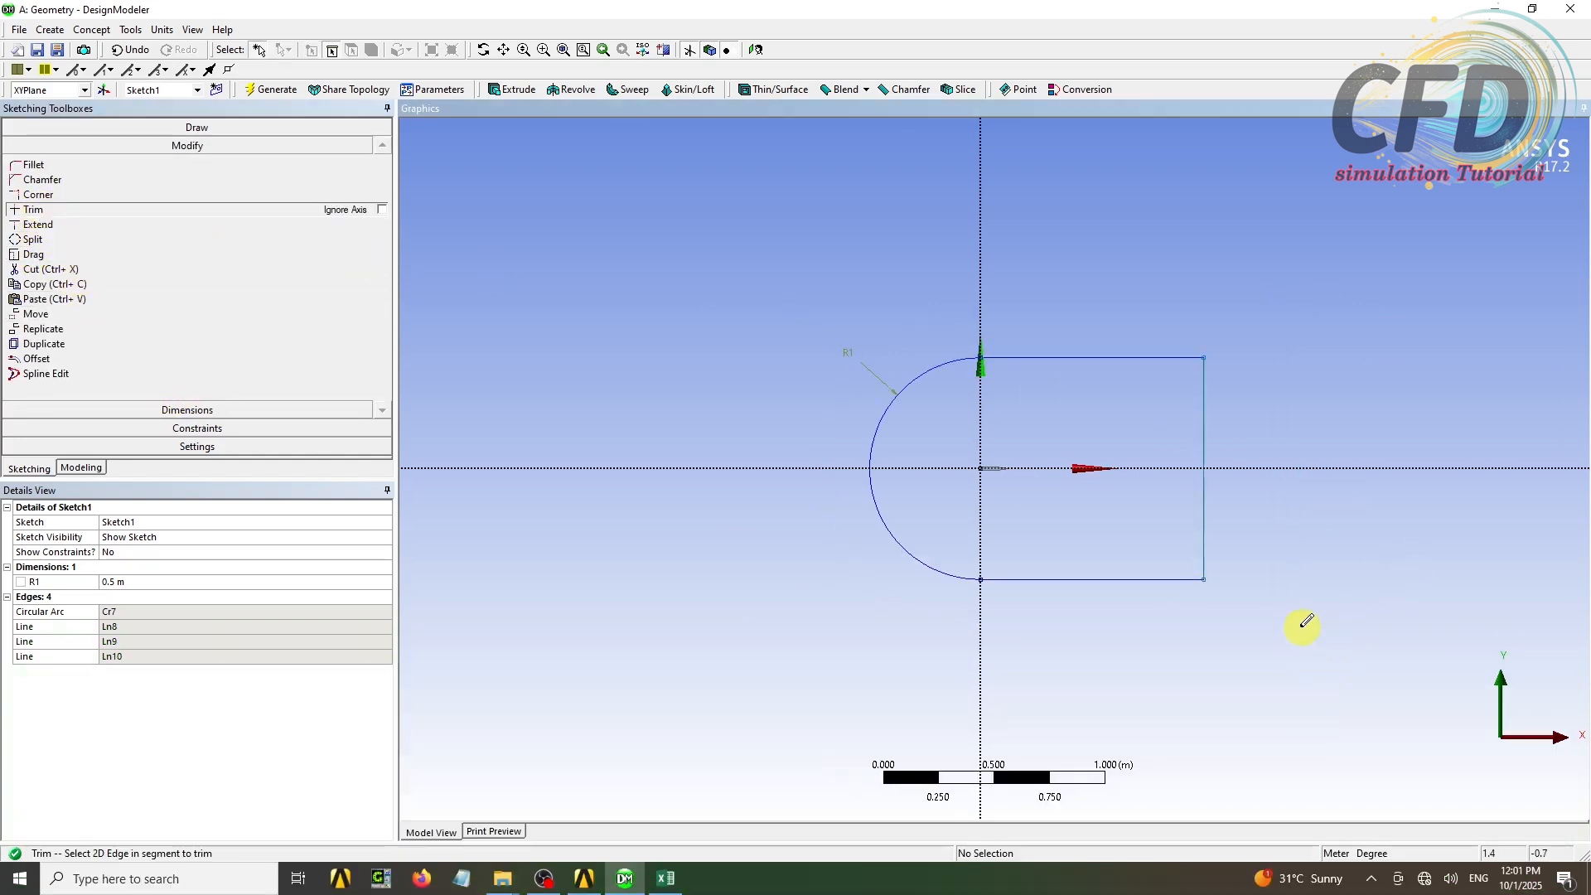
pyautogui.click(91, 30)
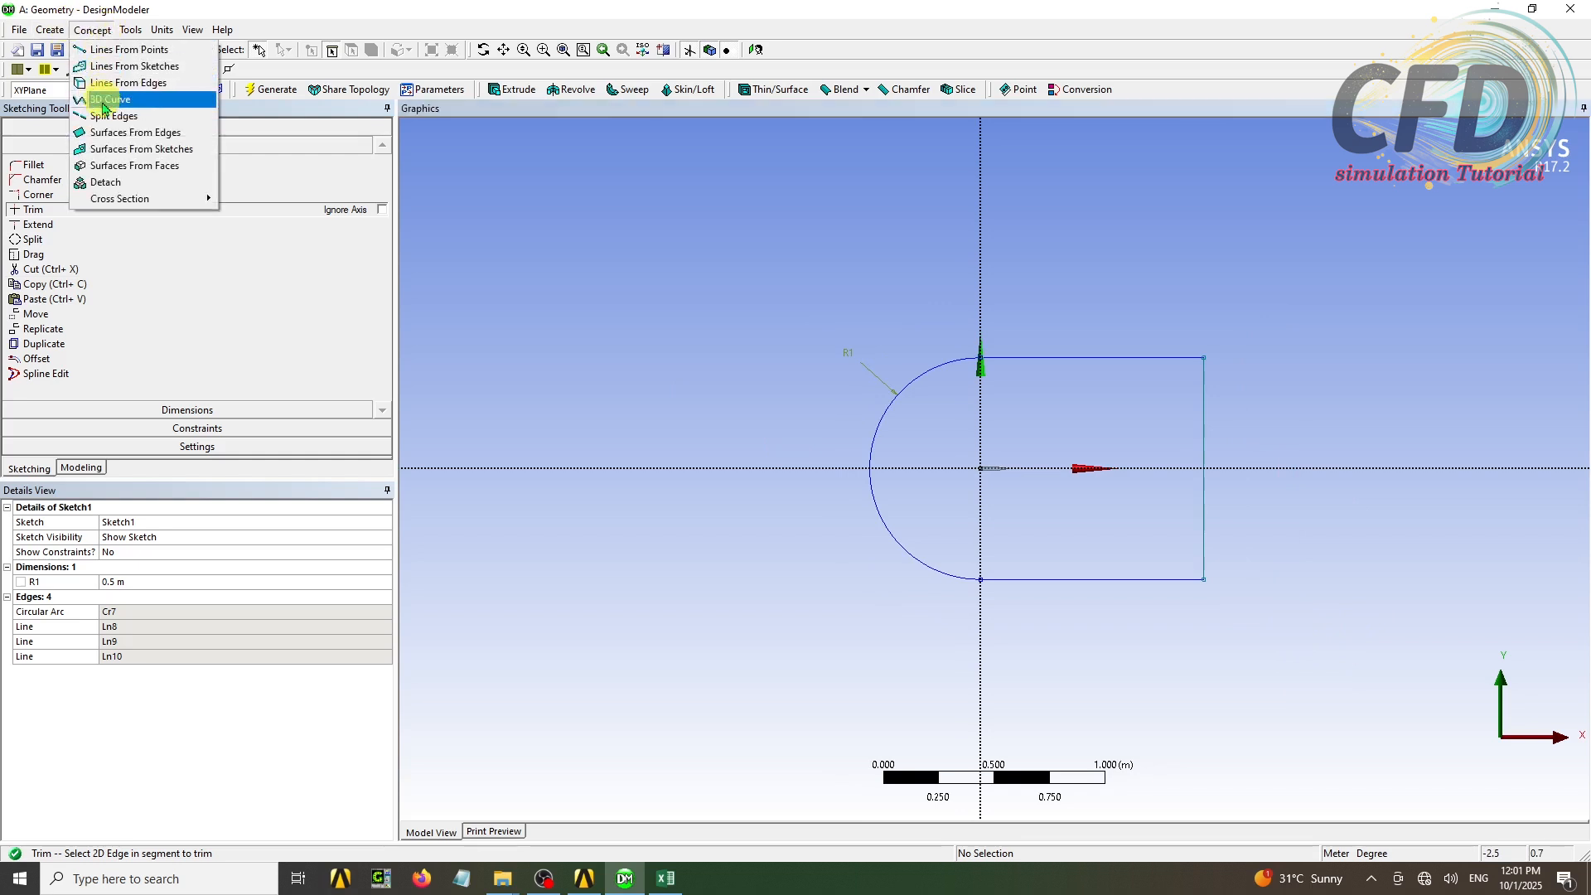
pyautogui.click(137, 135)
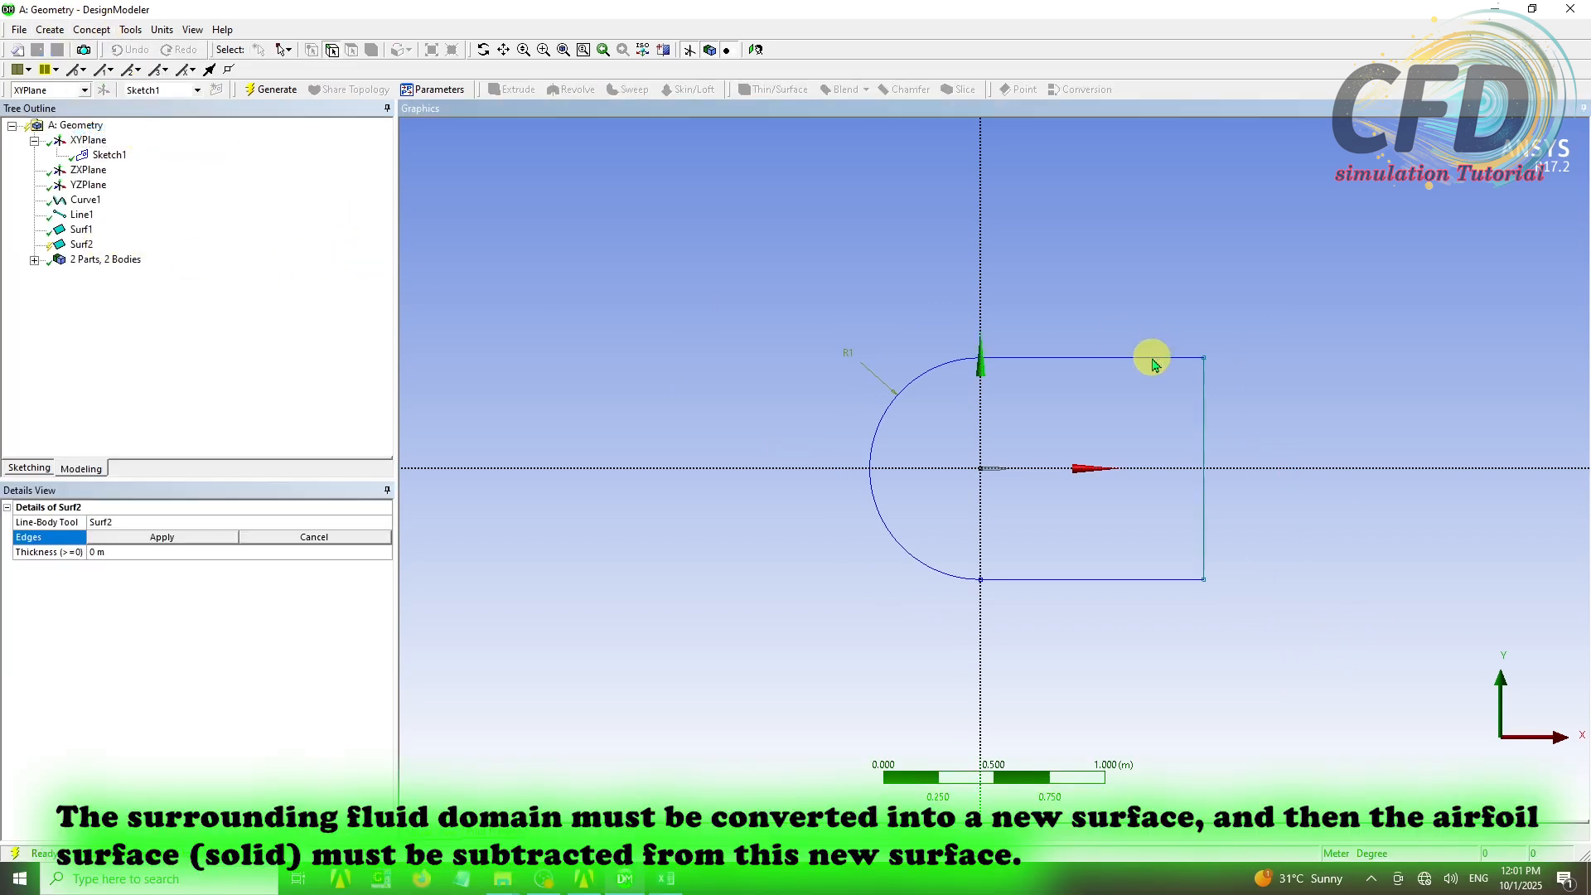
pyautogui.click(337, 52)
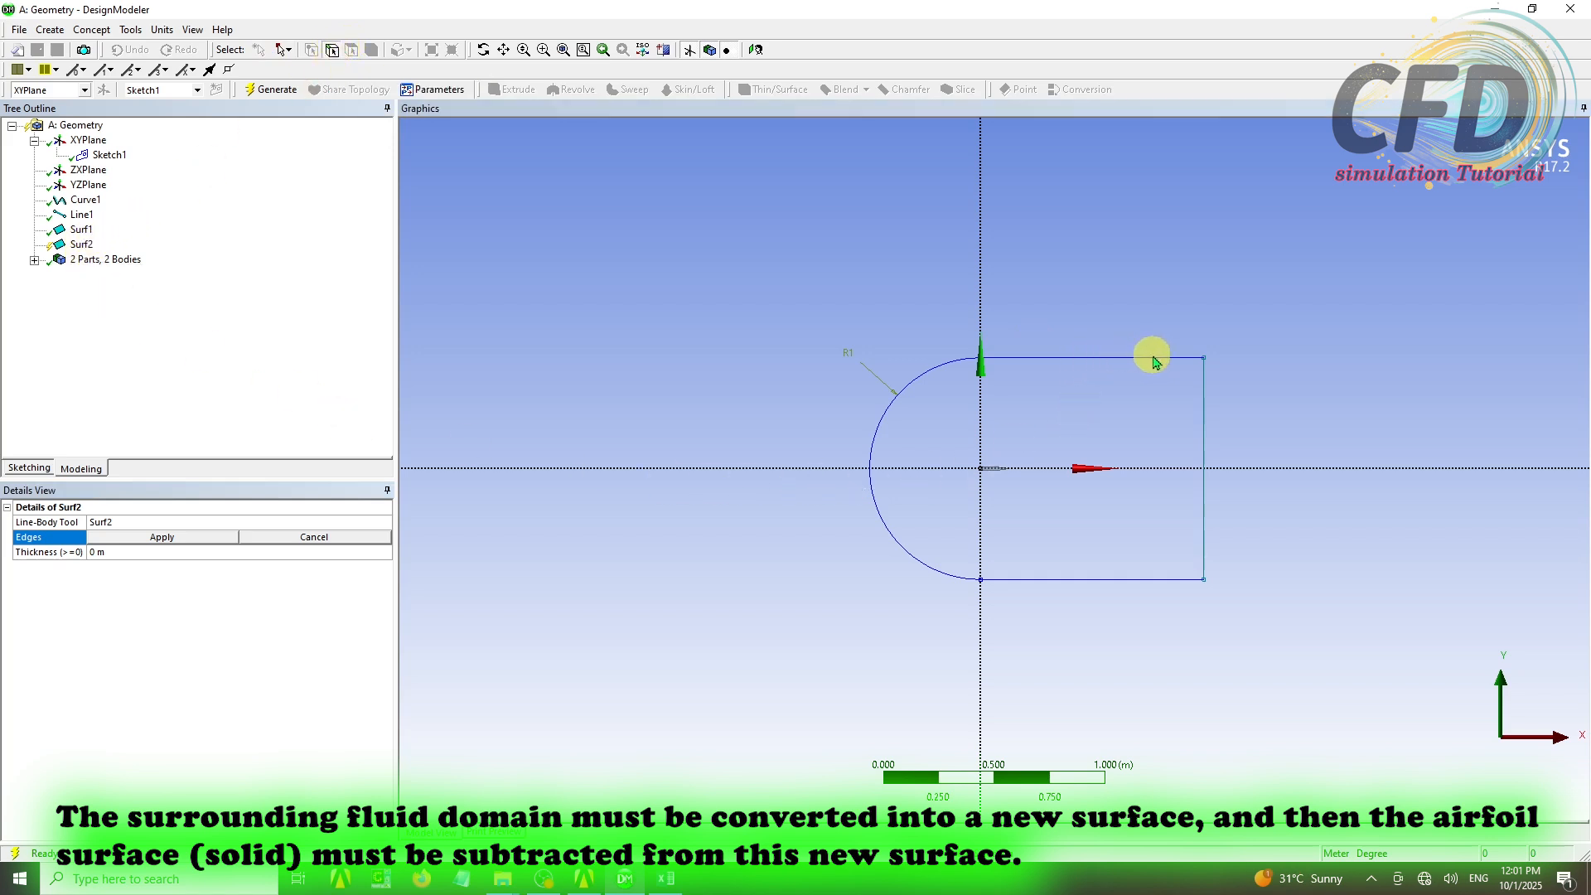
pyautogui.rightClick(68, 246)
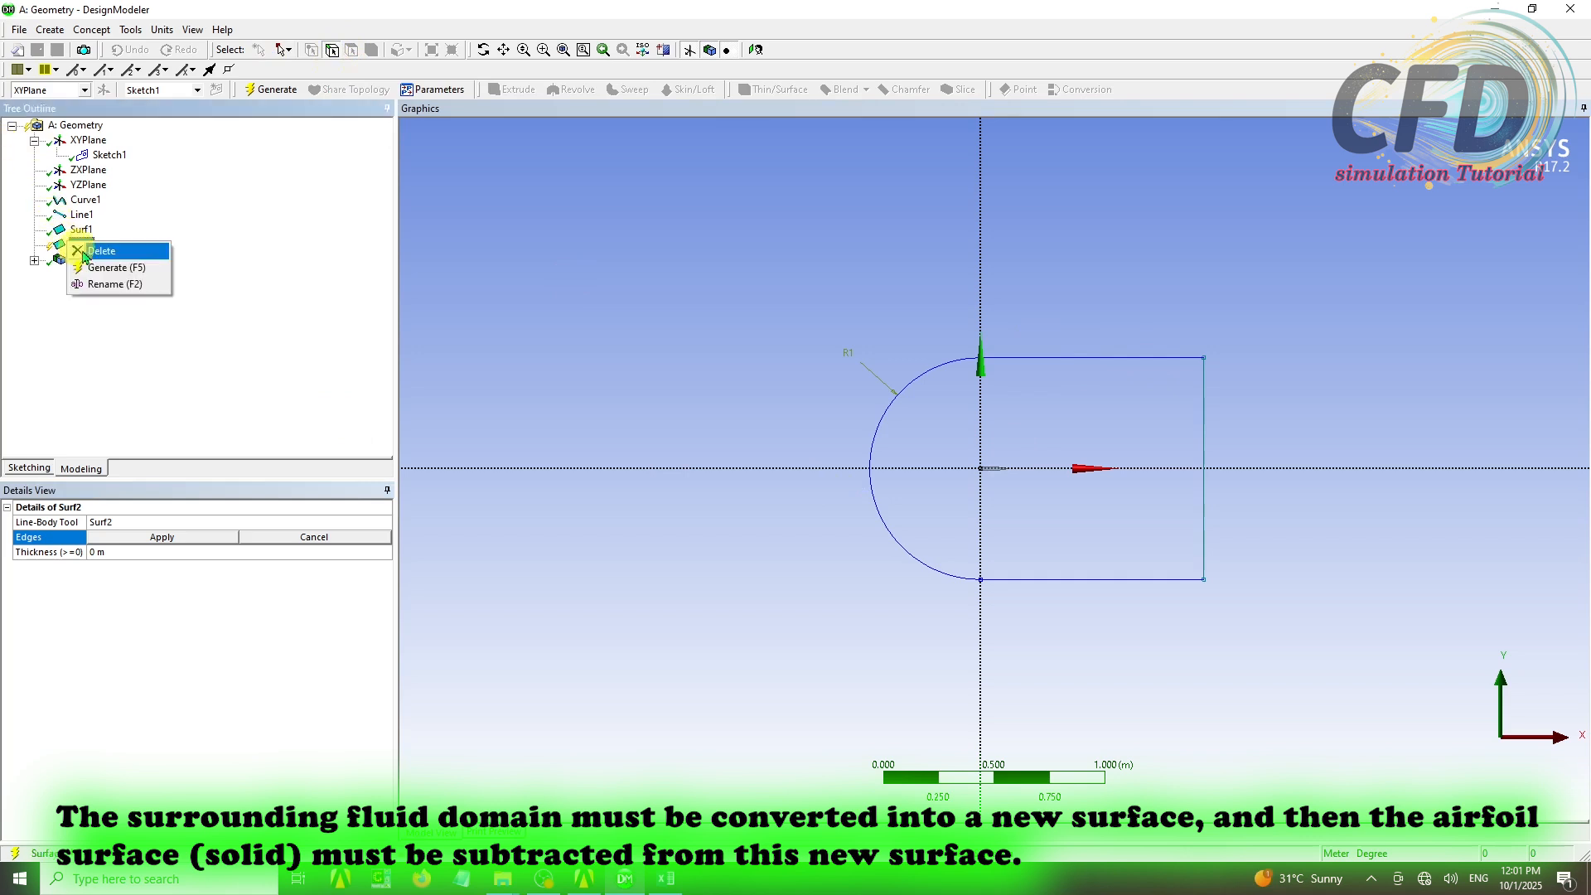
pyautogui.click(199, 280)
pyautogui.click(743, 499)
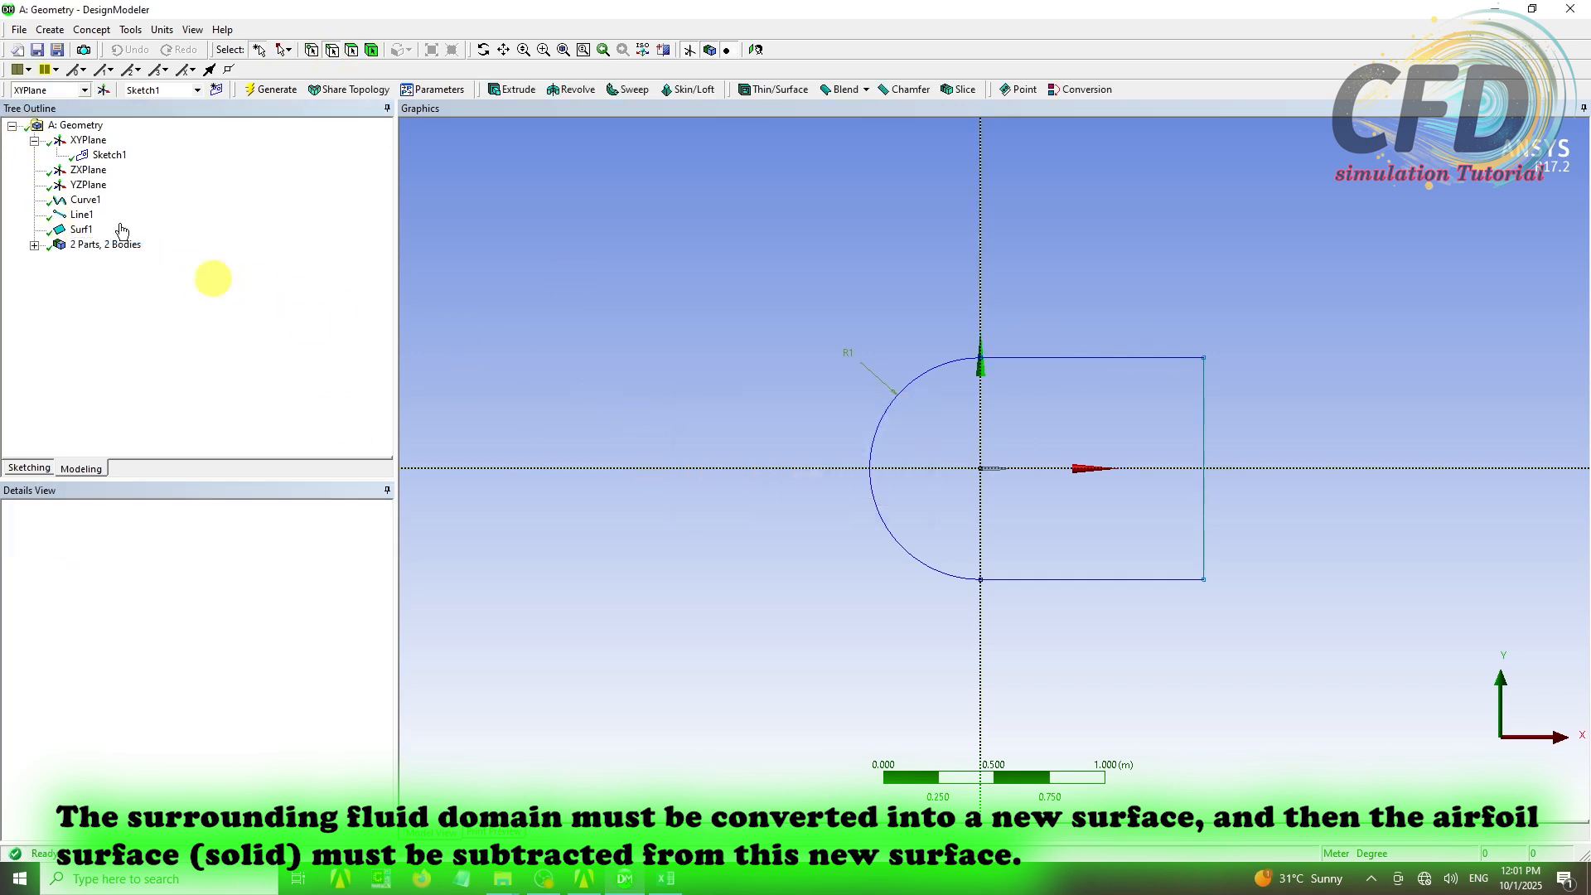
# Generate a Surfaces From Sketches feature from Sketch1 with Add Material, and fit the resulting domain surface in view
pyautogui.click(103, 158)
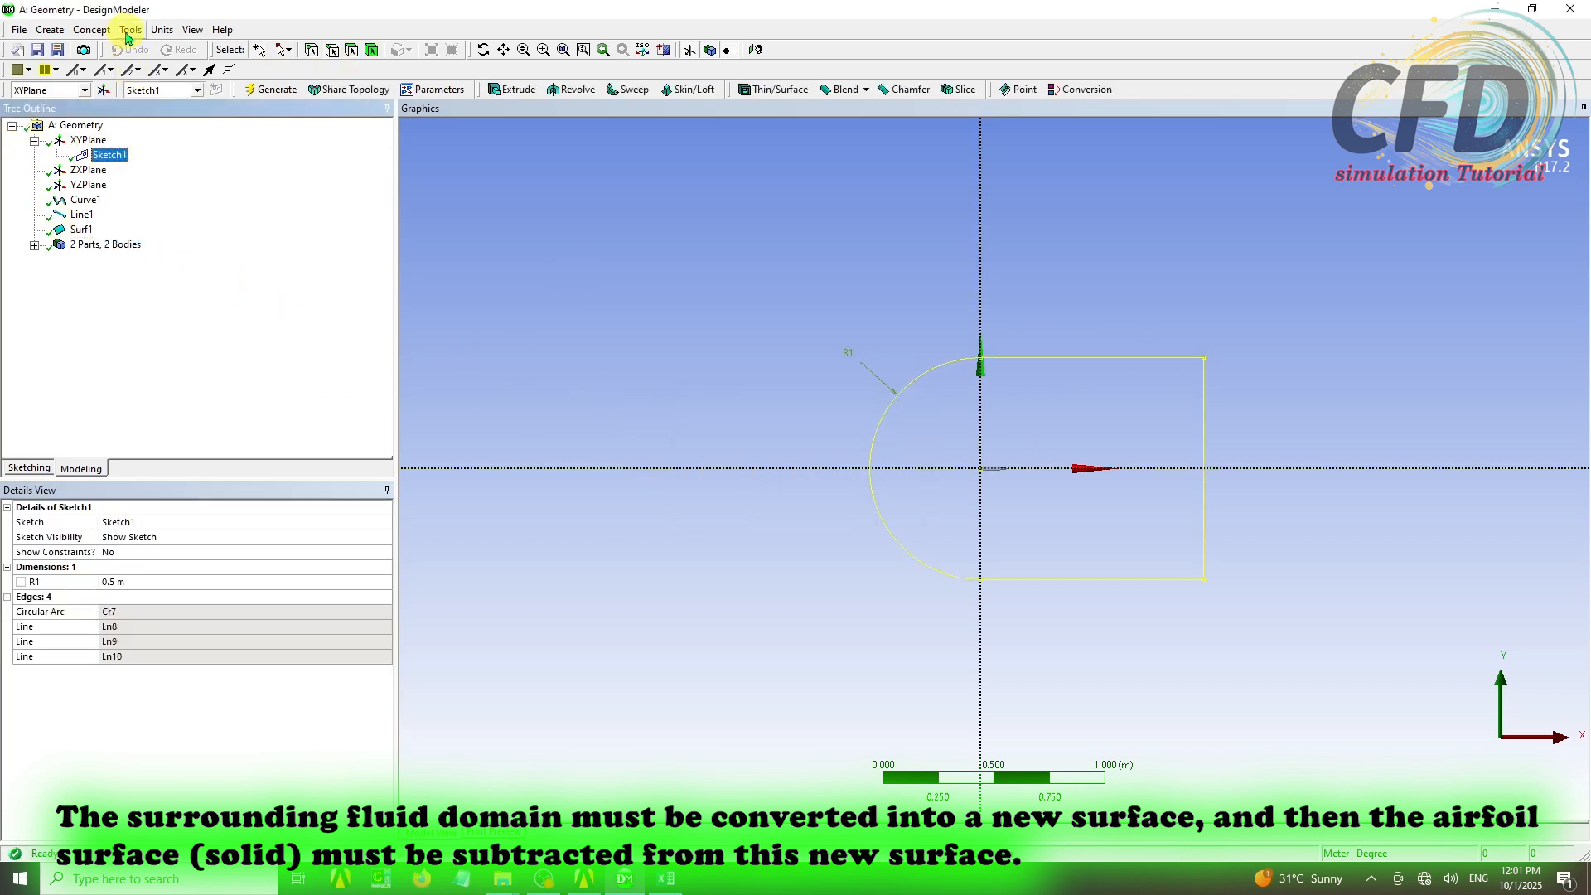
pyautogui.click(91, 30)
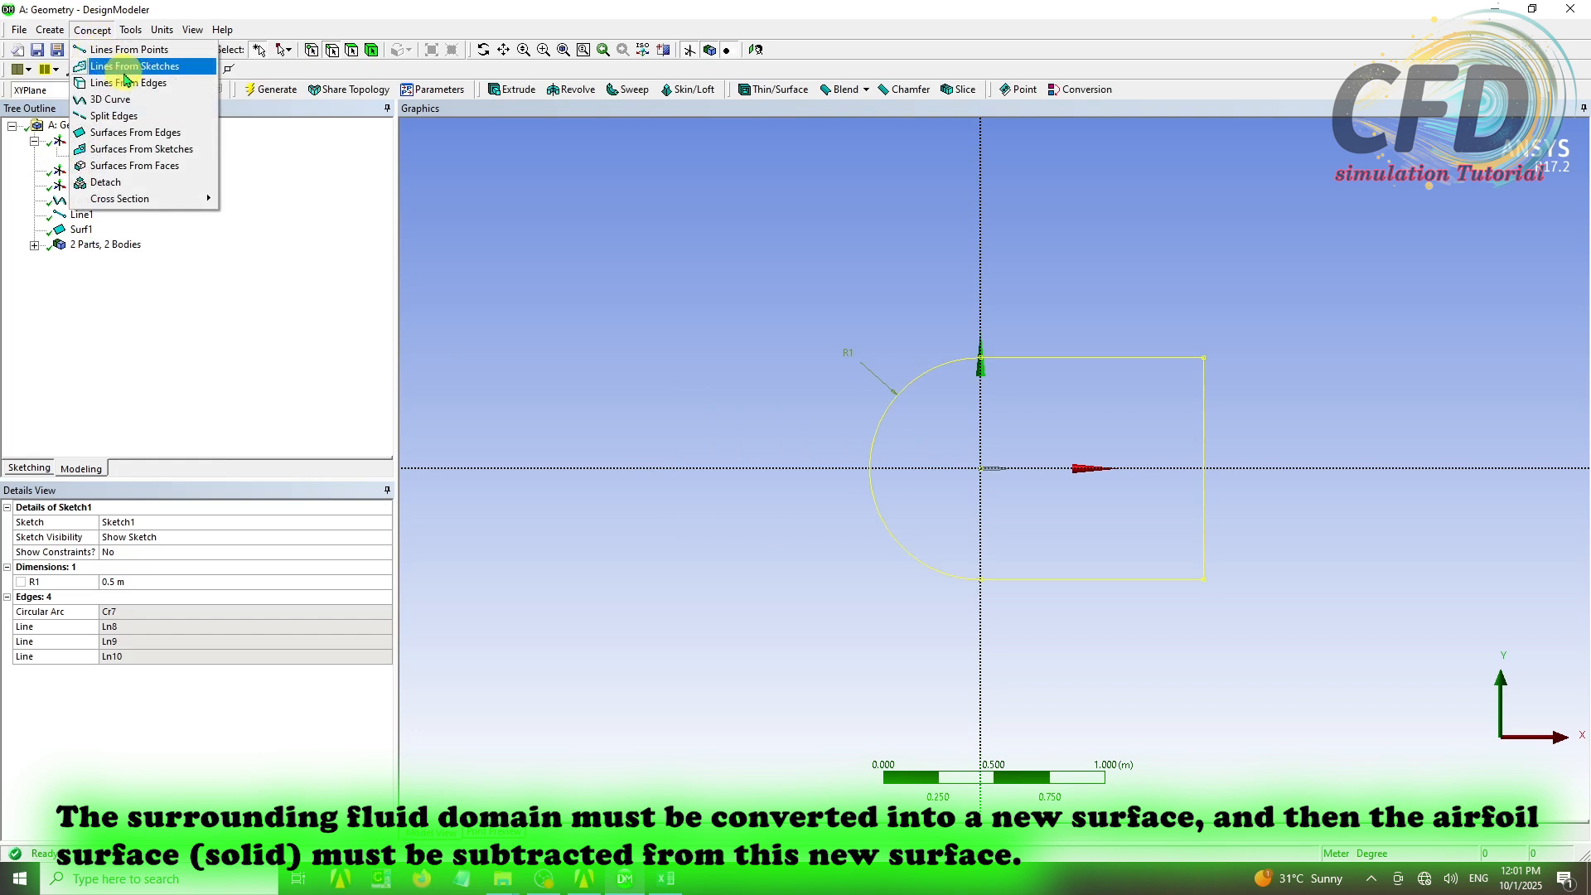
pyautogui.click(139, 149)
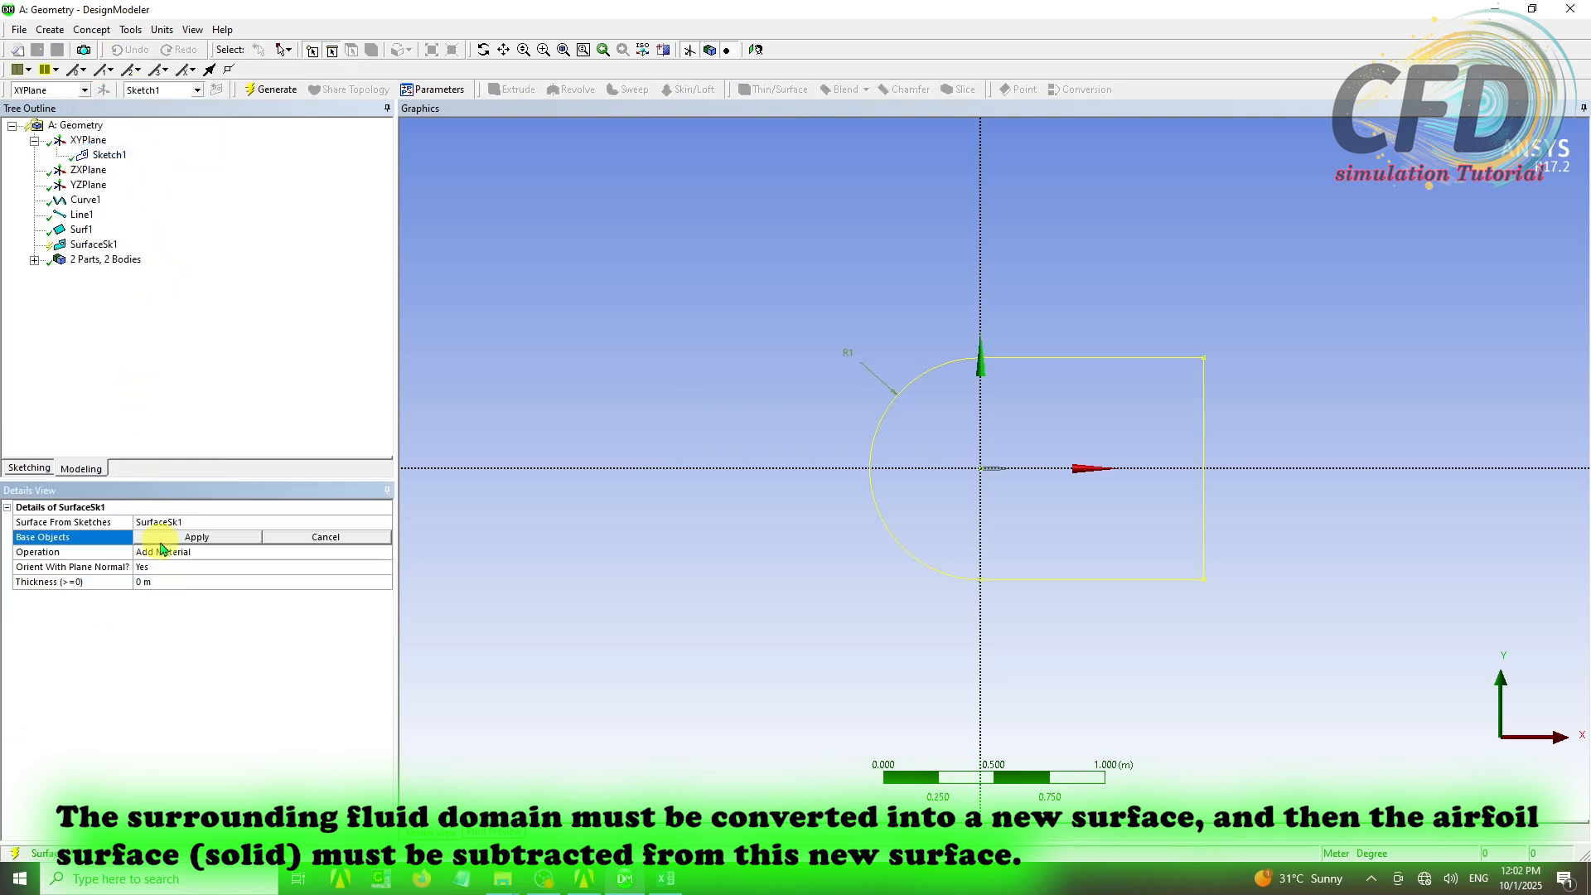
pyautogui.click(191, 537)
pyautogui.click(270, 89)
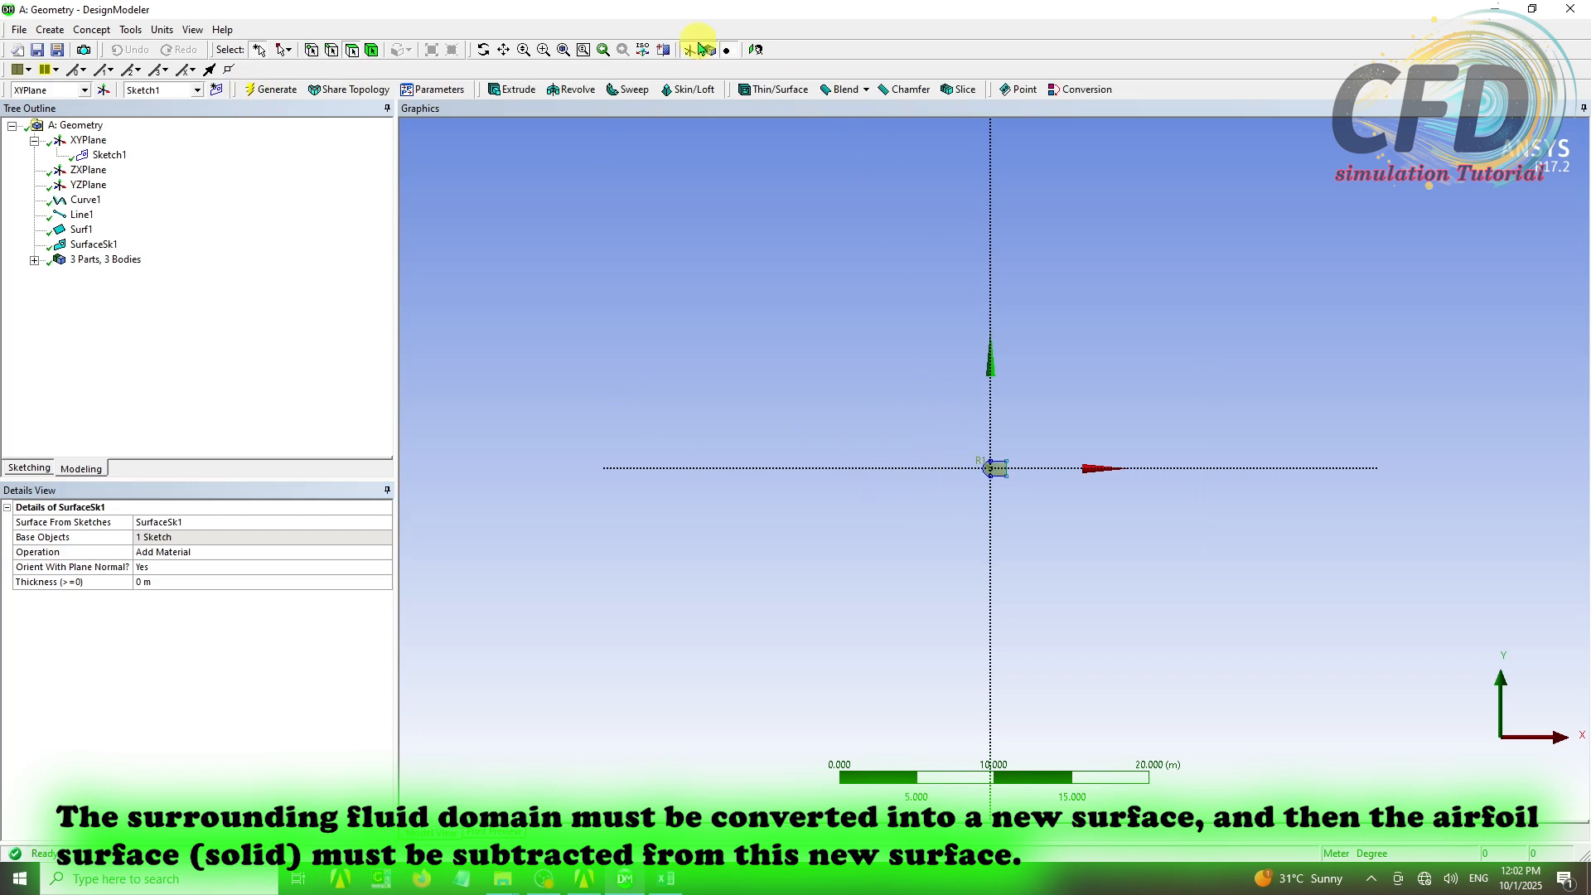
pyautogui.click(562, 50)
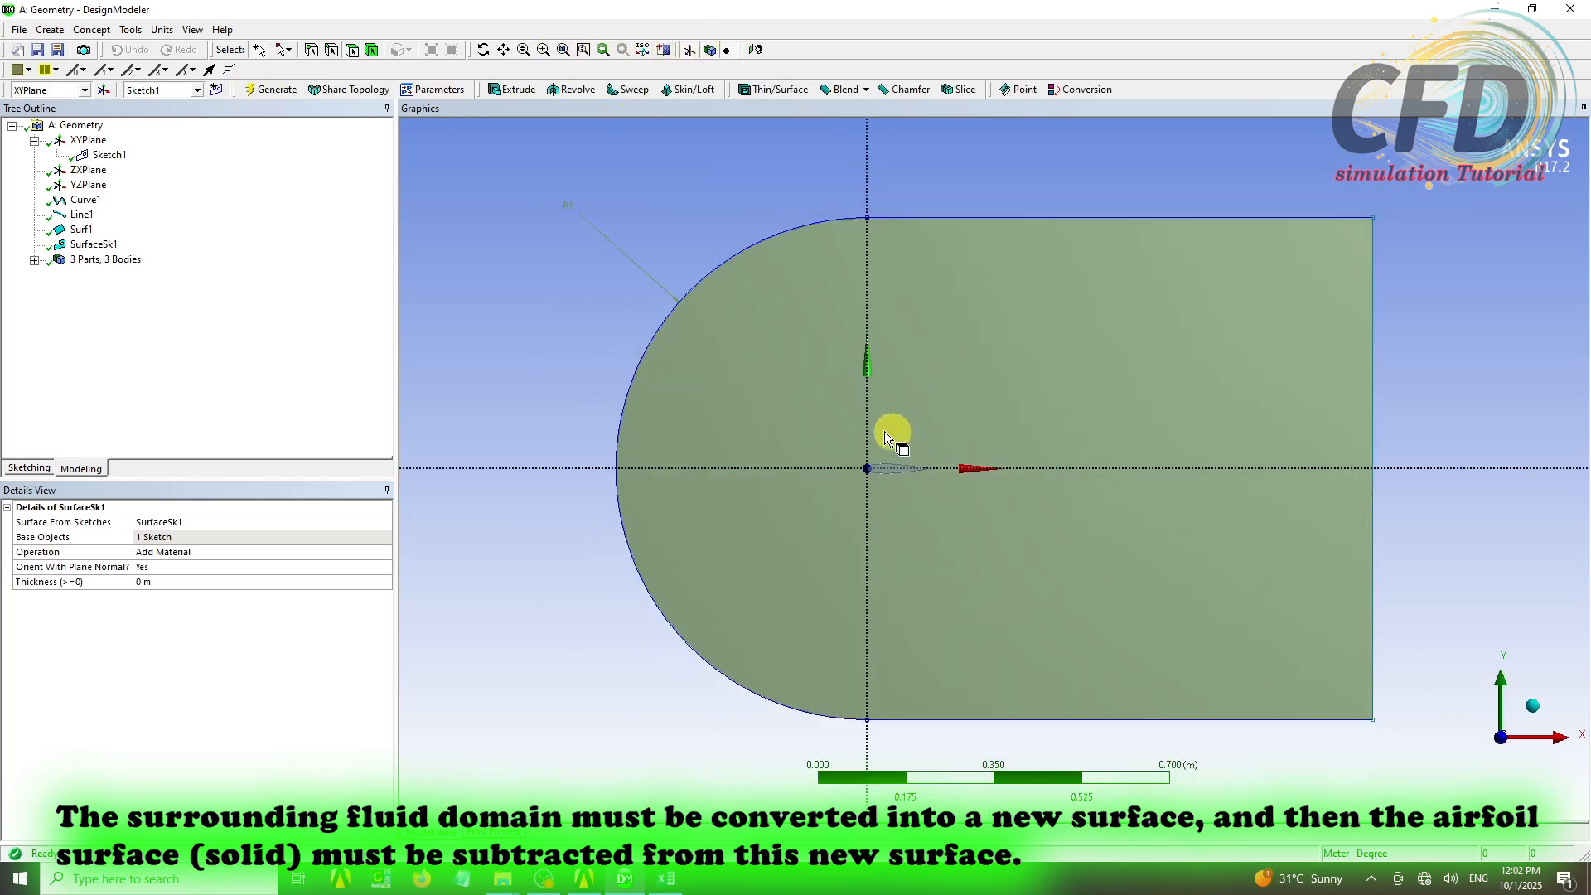
# Expand the list of parts and bodies and highlight each body to identify the airfoil surface and the domain surface
pyautogui.click(34, 259)
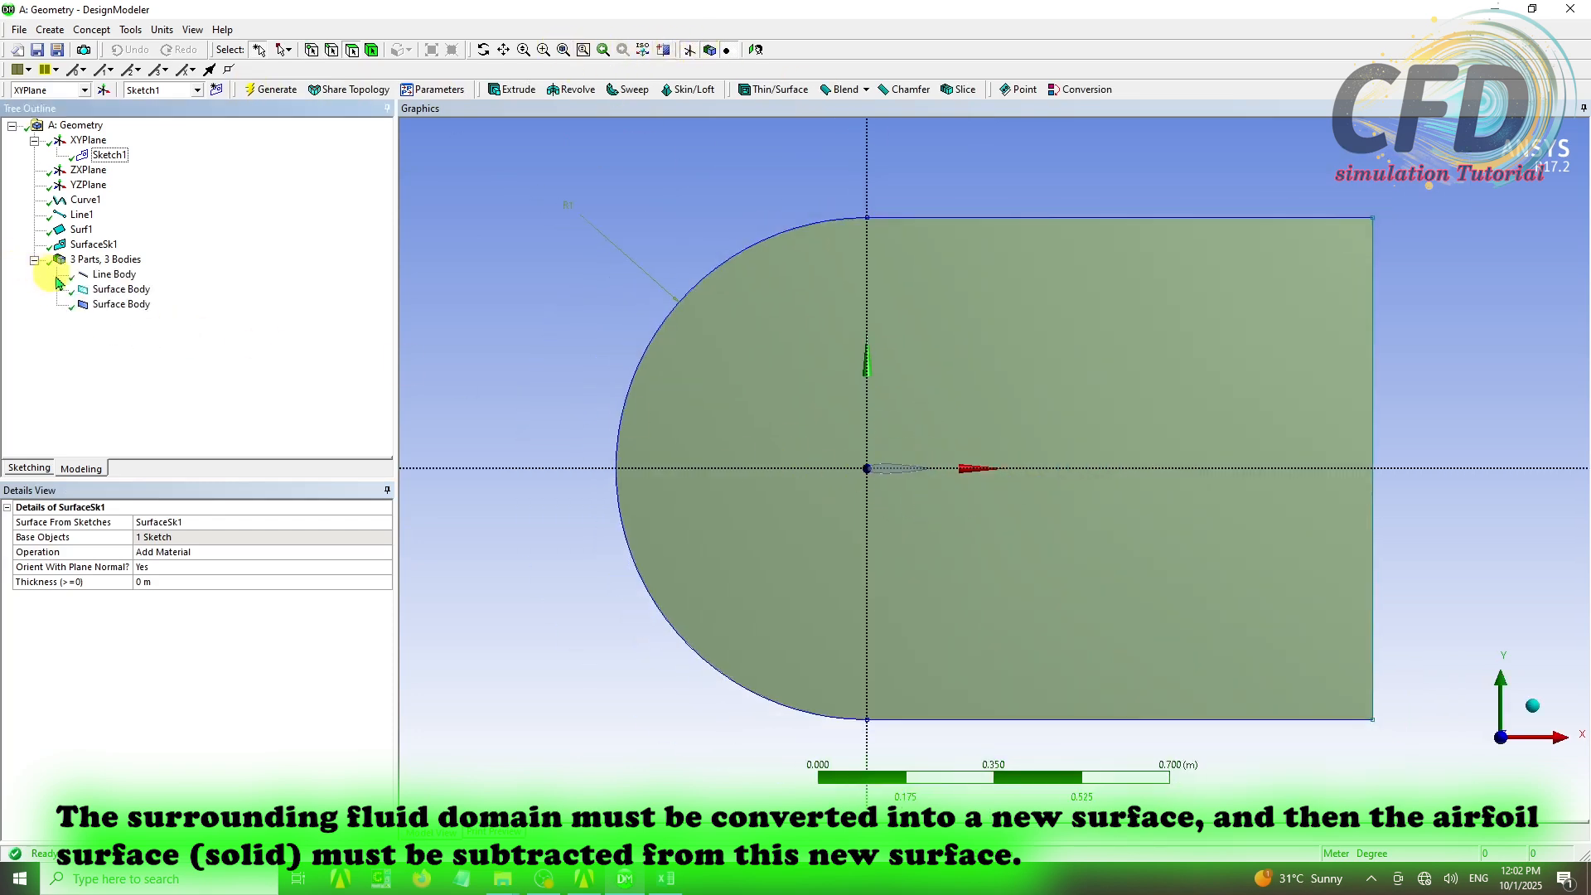
pyautogui.click(111, 277)
pyautogui.click(112, 290)
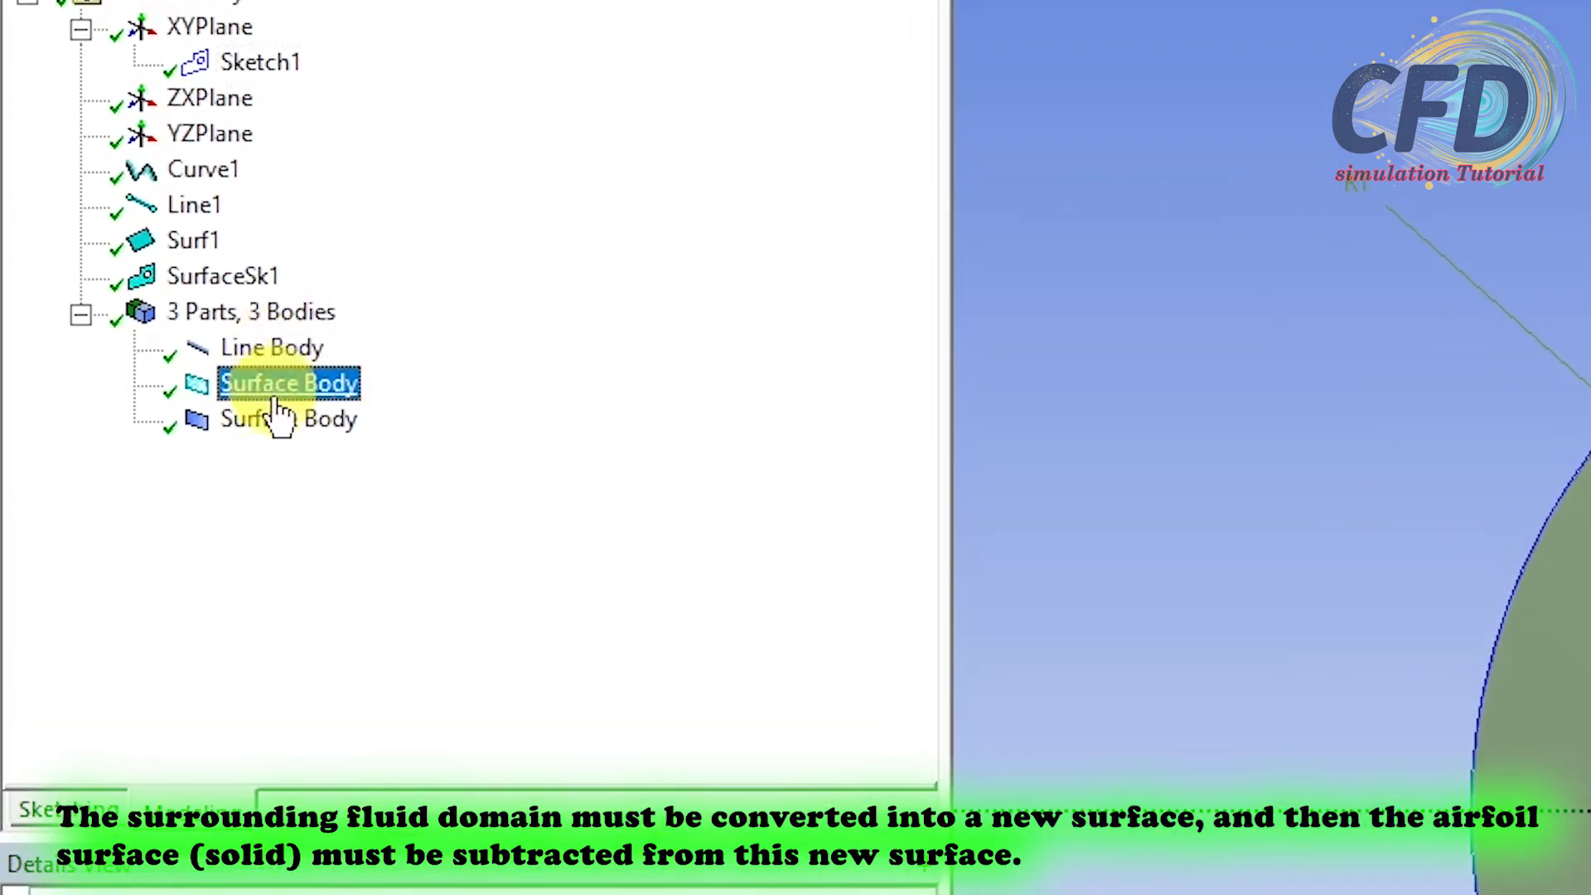
pyautogui.click(286, 424)
pyautogui.click(298, 388)
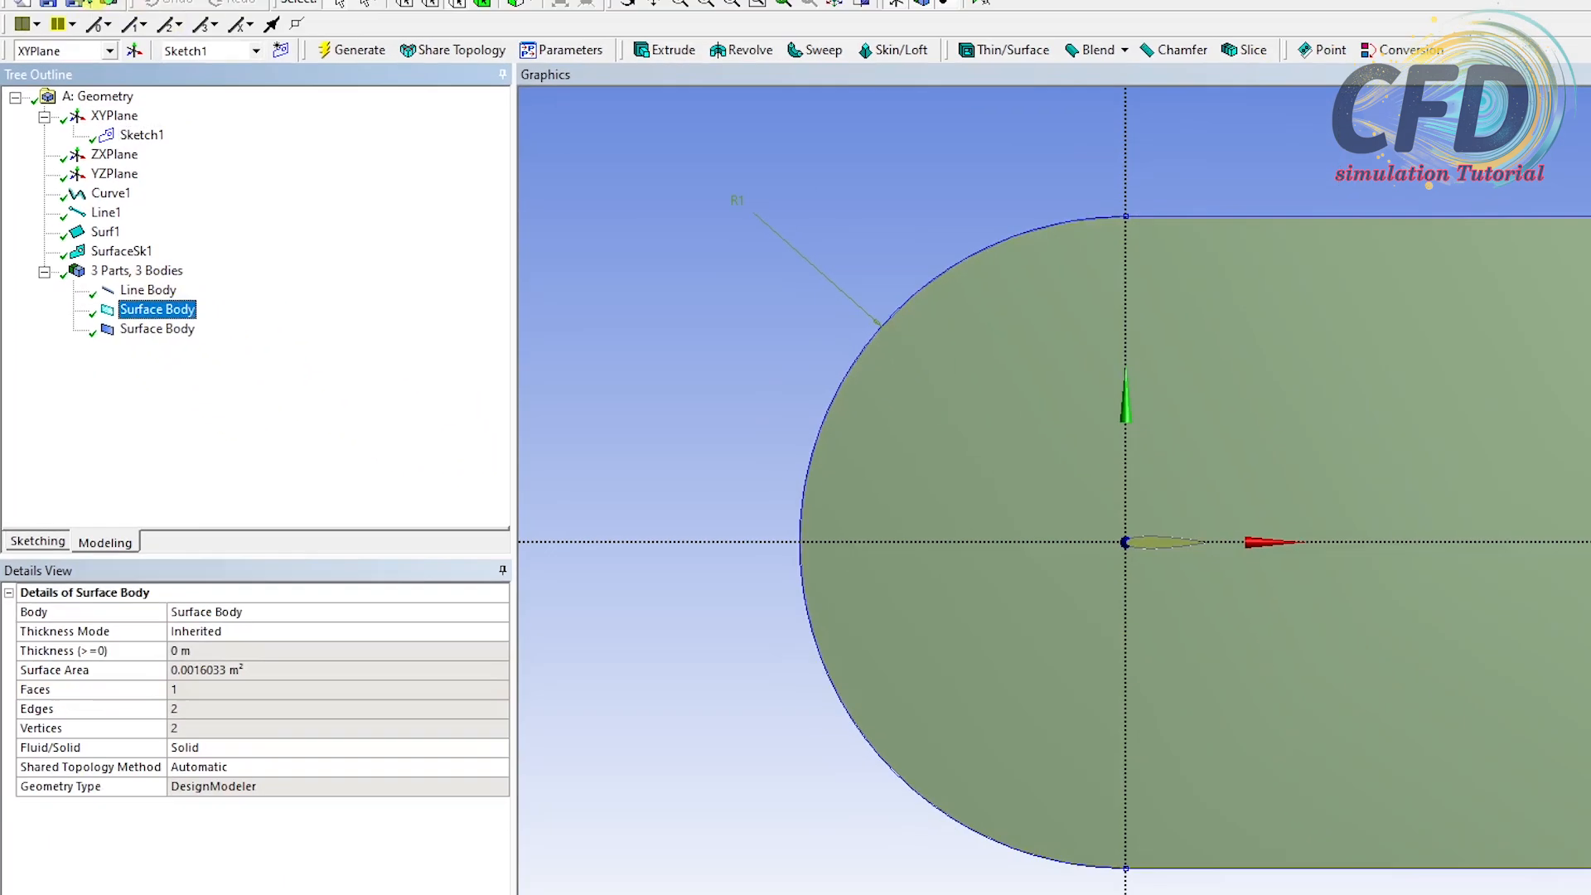
# Create a Boolean feature with the Subtract operation and assign the C-shaped domain surface as its target body
pyautogui.click(51, 30)
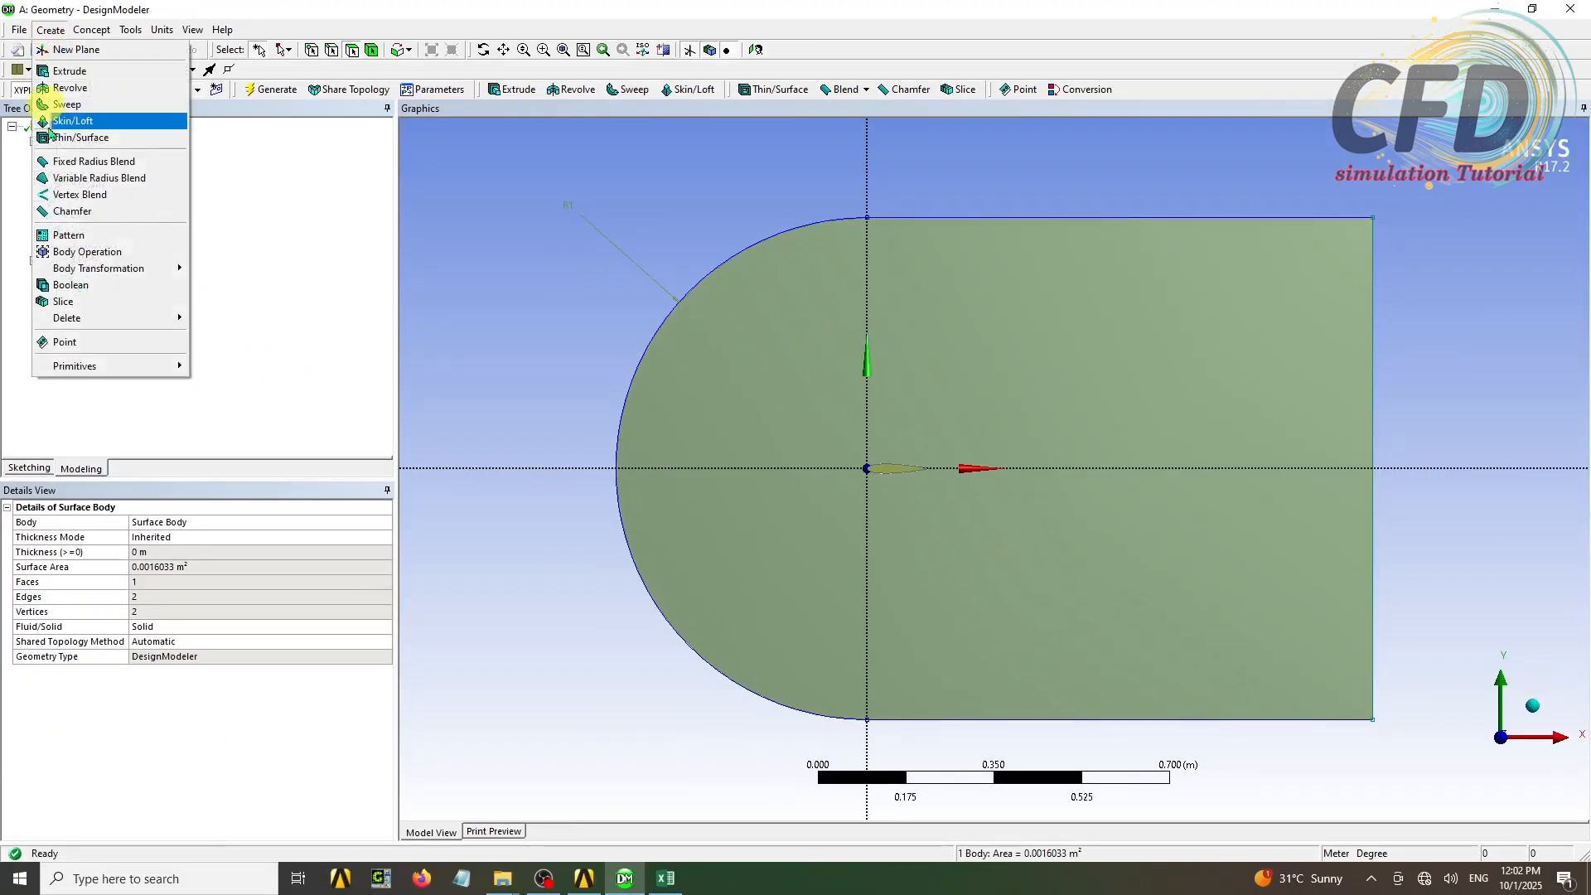
pyautogui.click(83, 285)
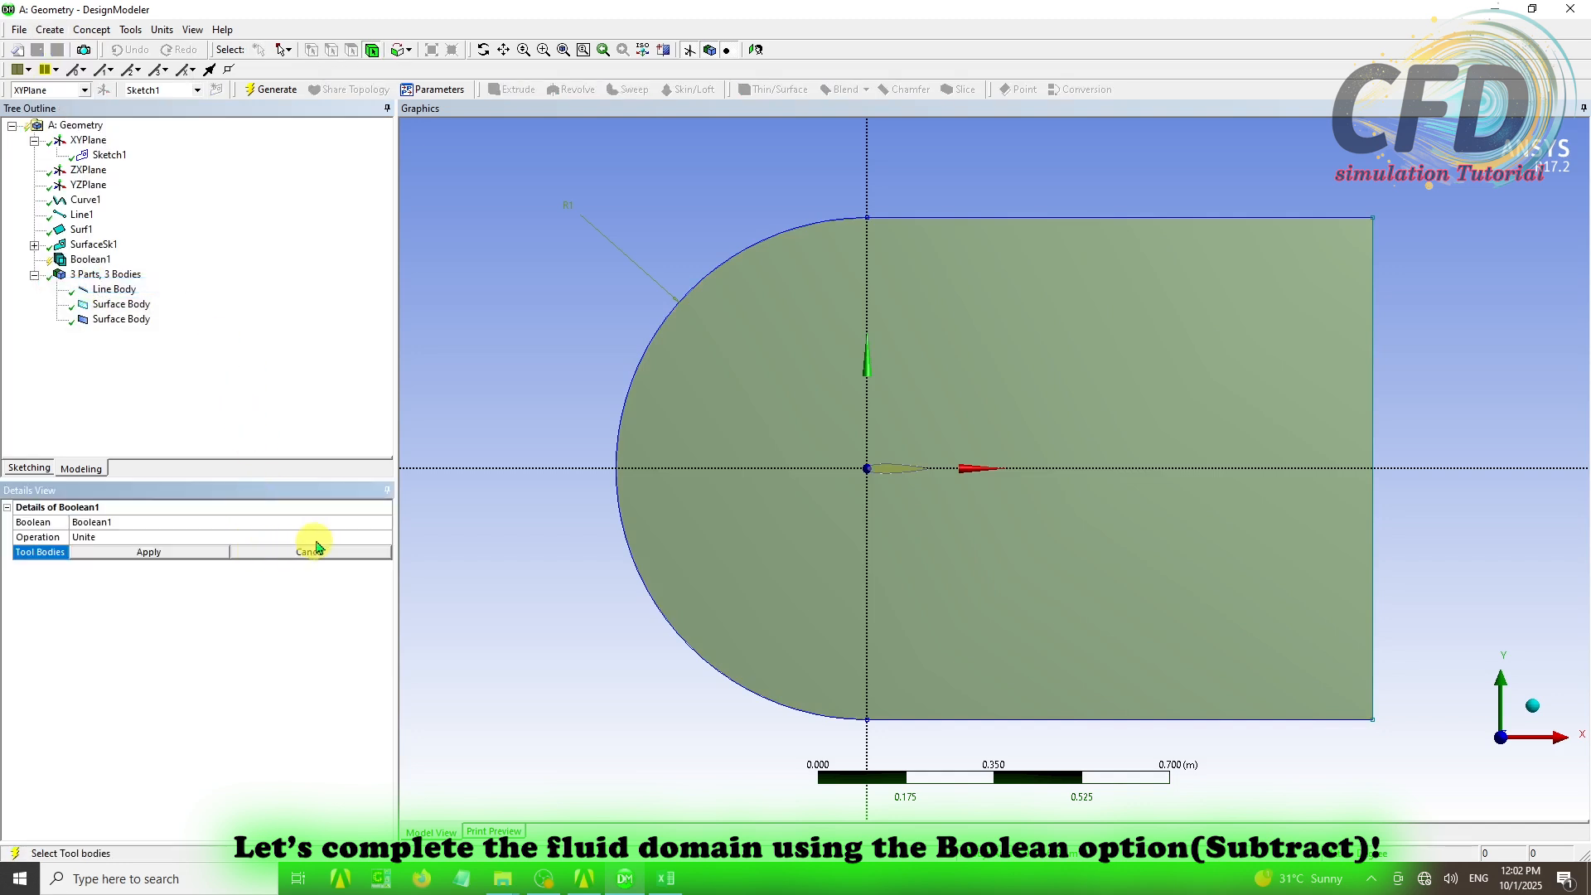
pyautogui.click(317, 547)
pyautogui.click(375, 537)
pyautogui.click(101, 567)
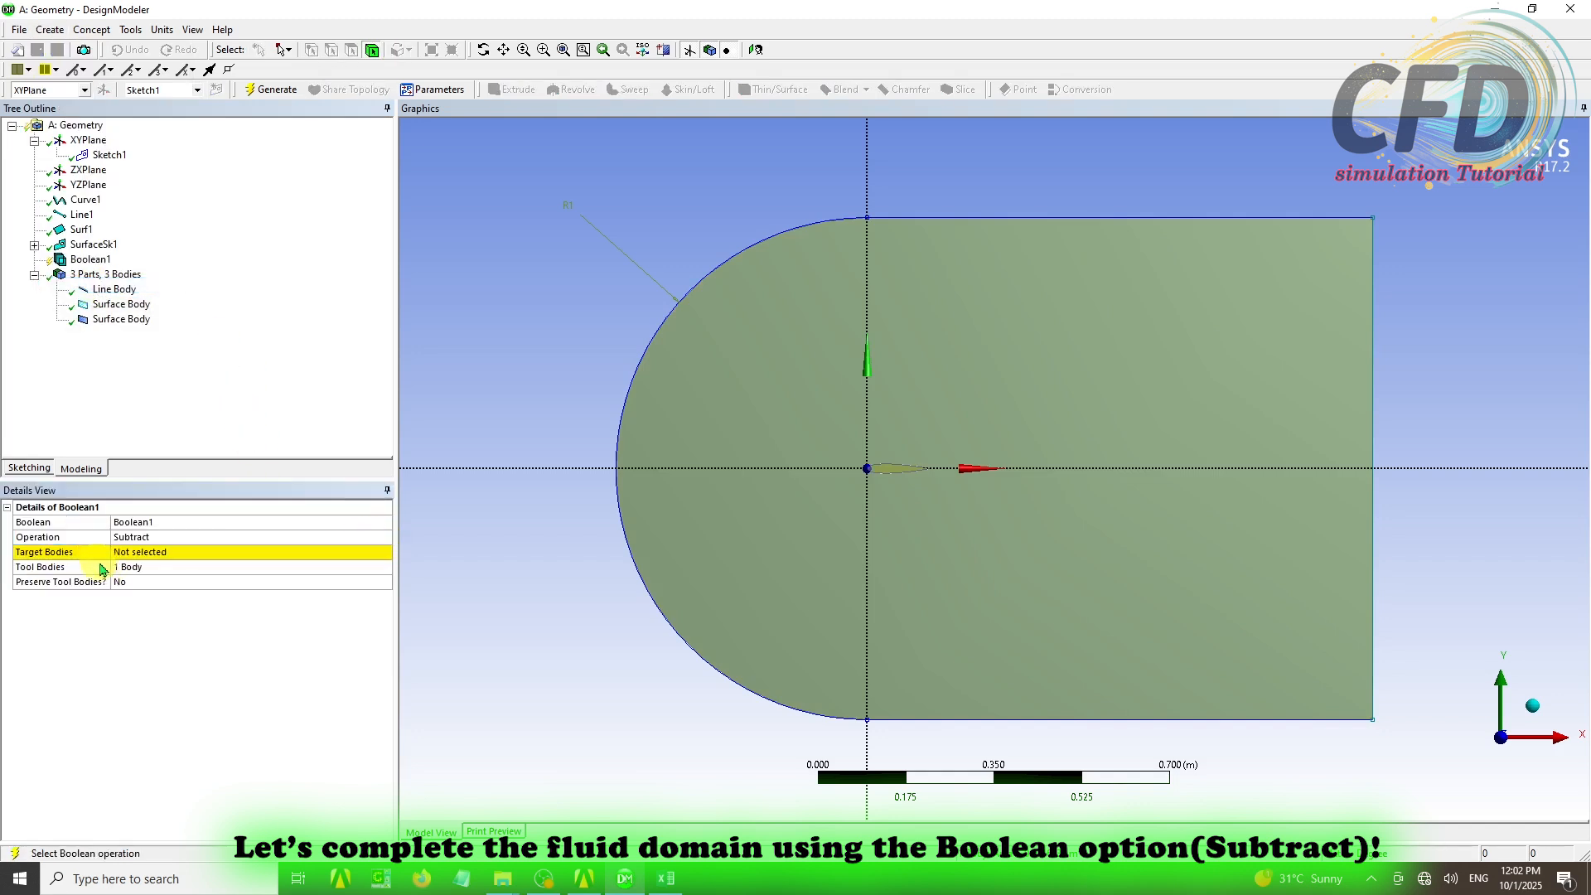
pyautogui.click(142, 552)
pyautogui.click(766, 339)
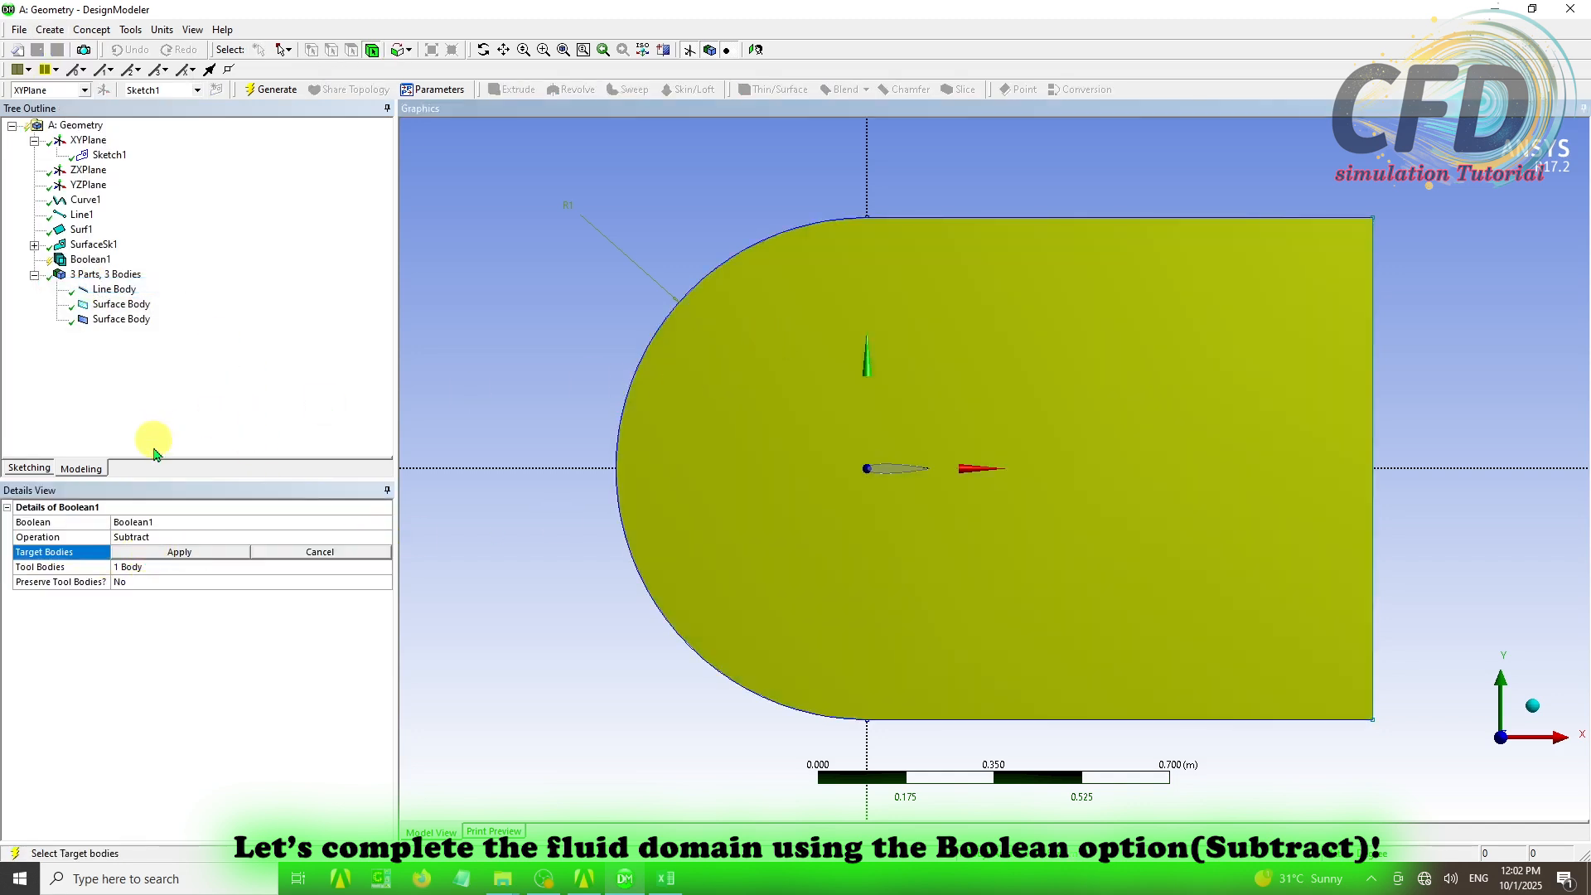
pyautogui.click(180, 552)
# Assign the airfoil surface body as the Boolean's tool body and generate the subtraction
pyautogui.click(158, 567)
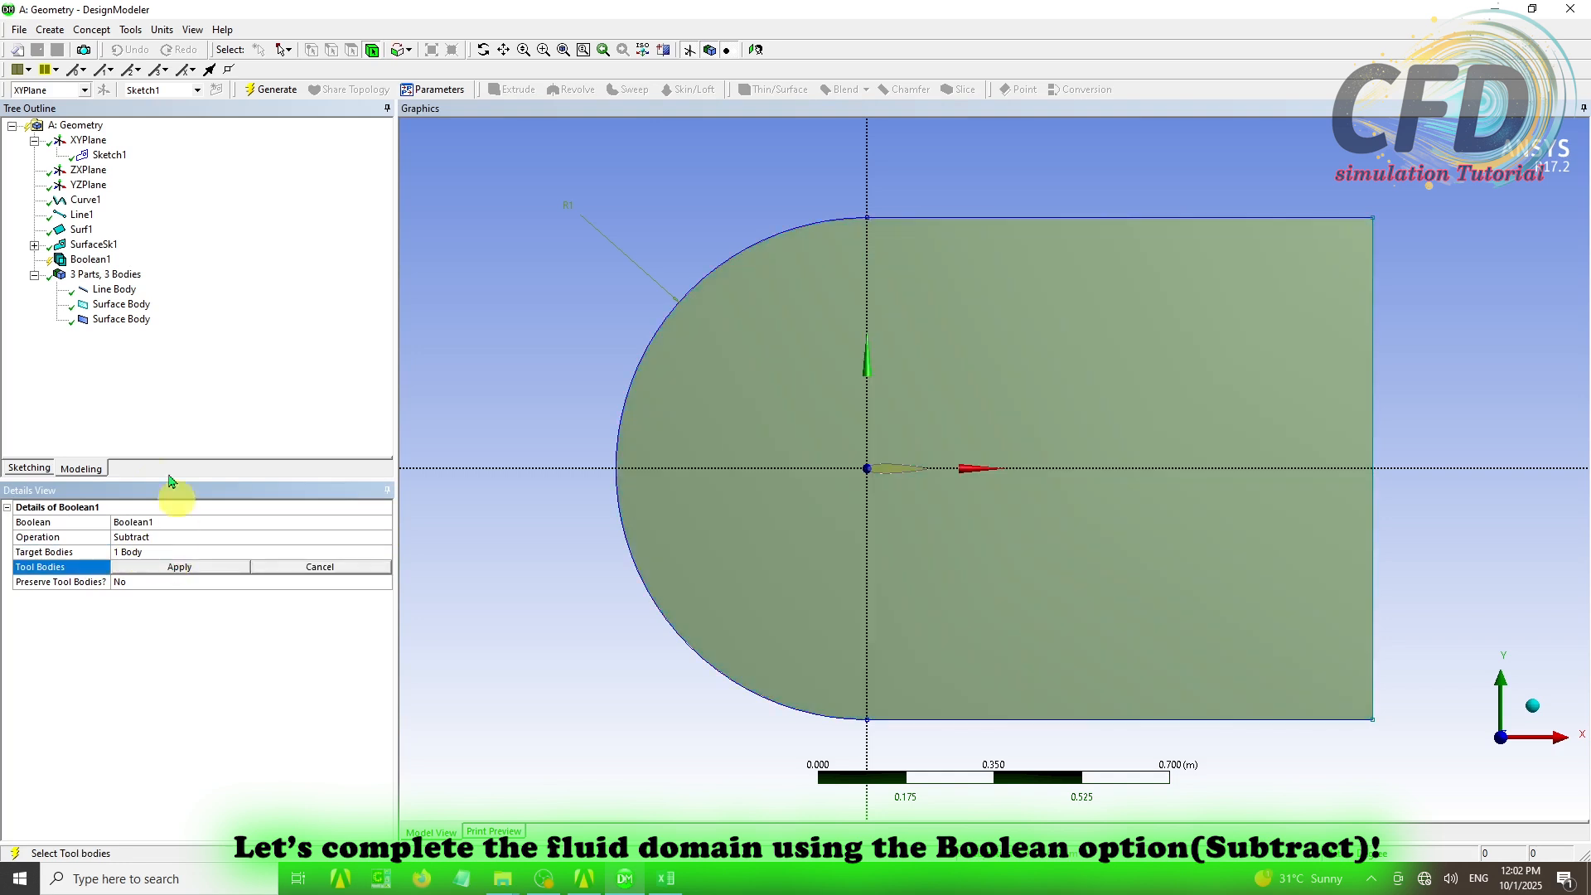
pyautogui.click(124, 304)
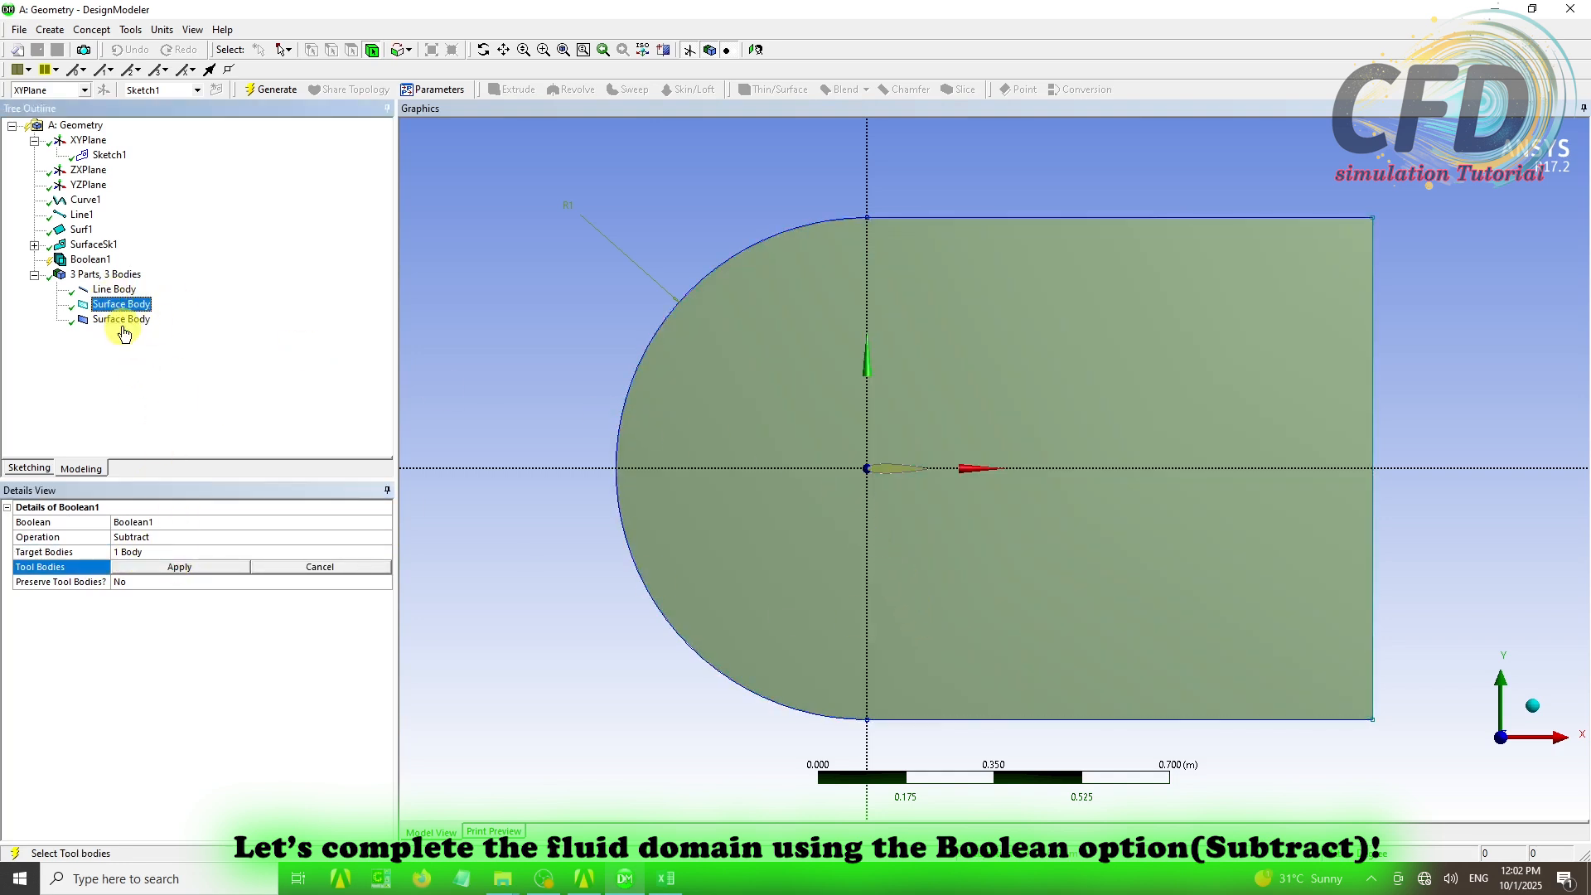
pyautogui.click(124, 322)
pyautogui.click(125, 305)
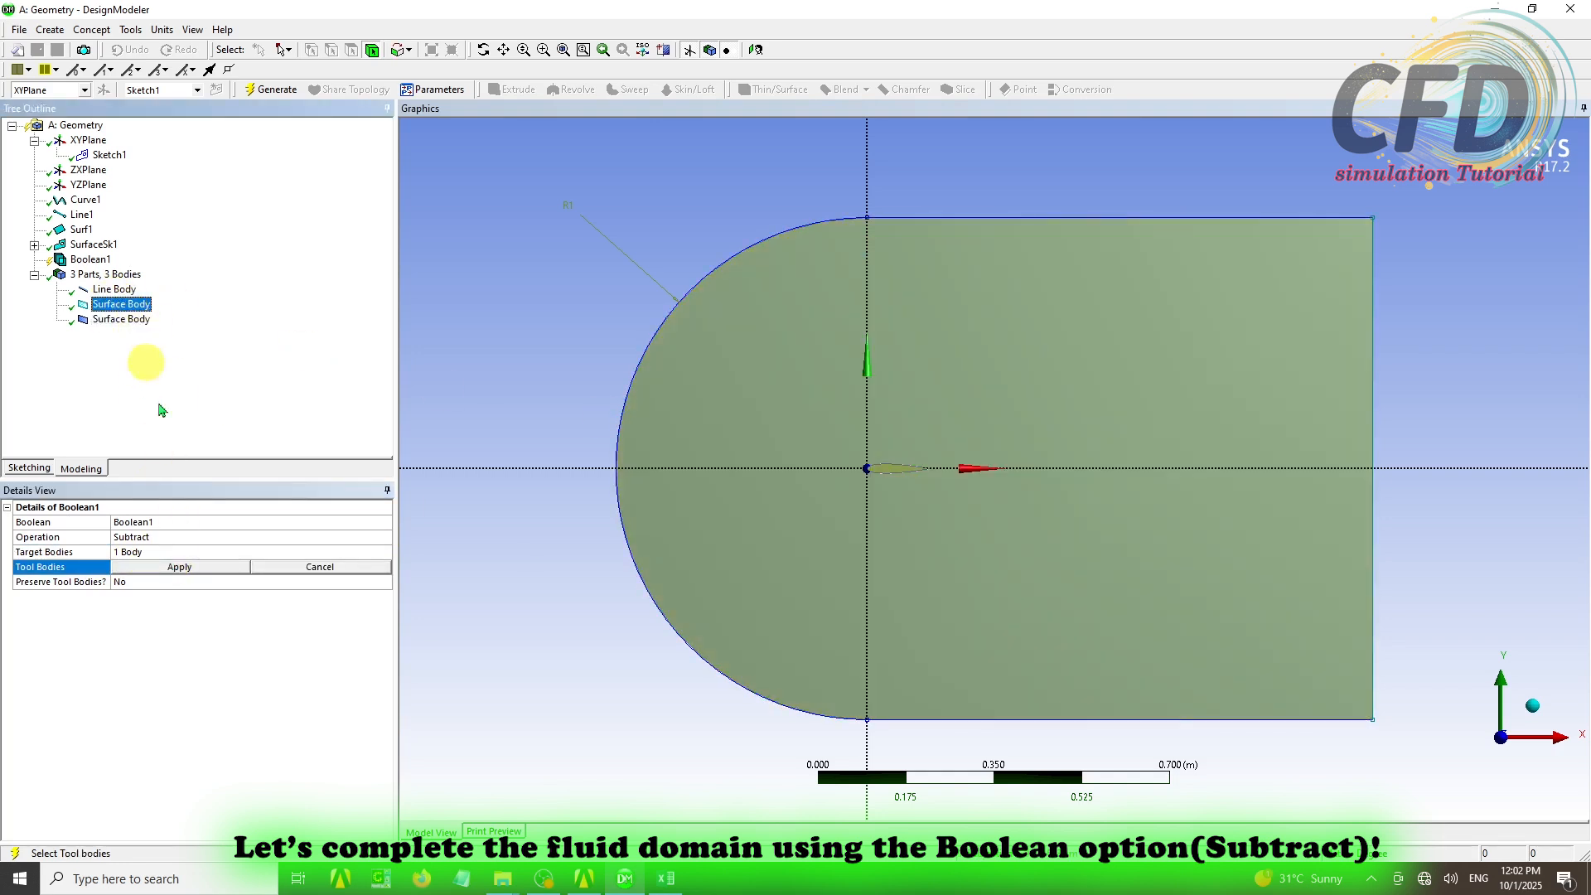
pyautogui.click(181, 569)
pyautogui.click(280, 91)
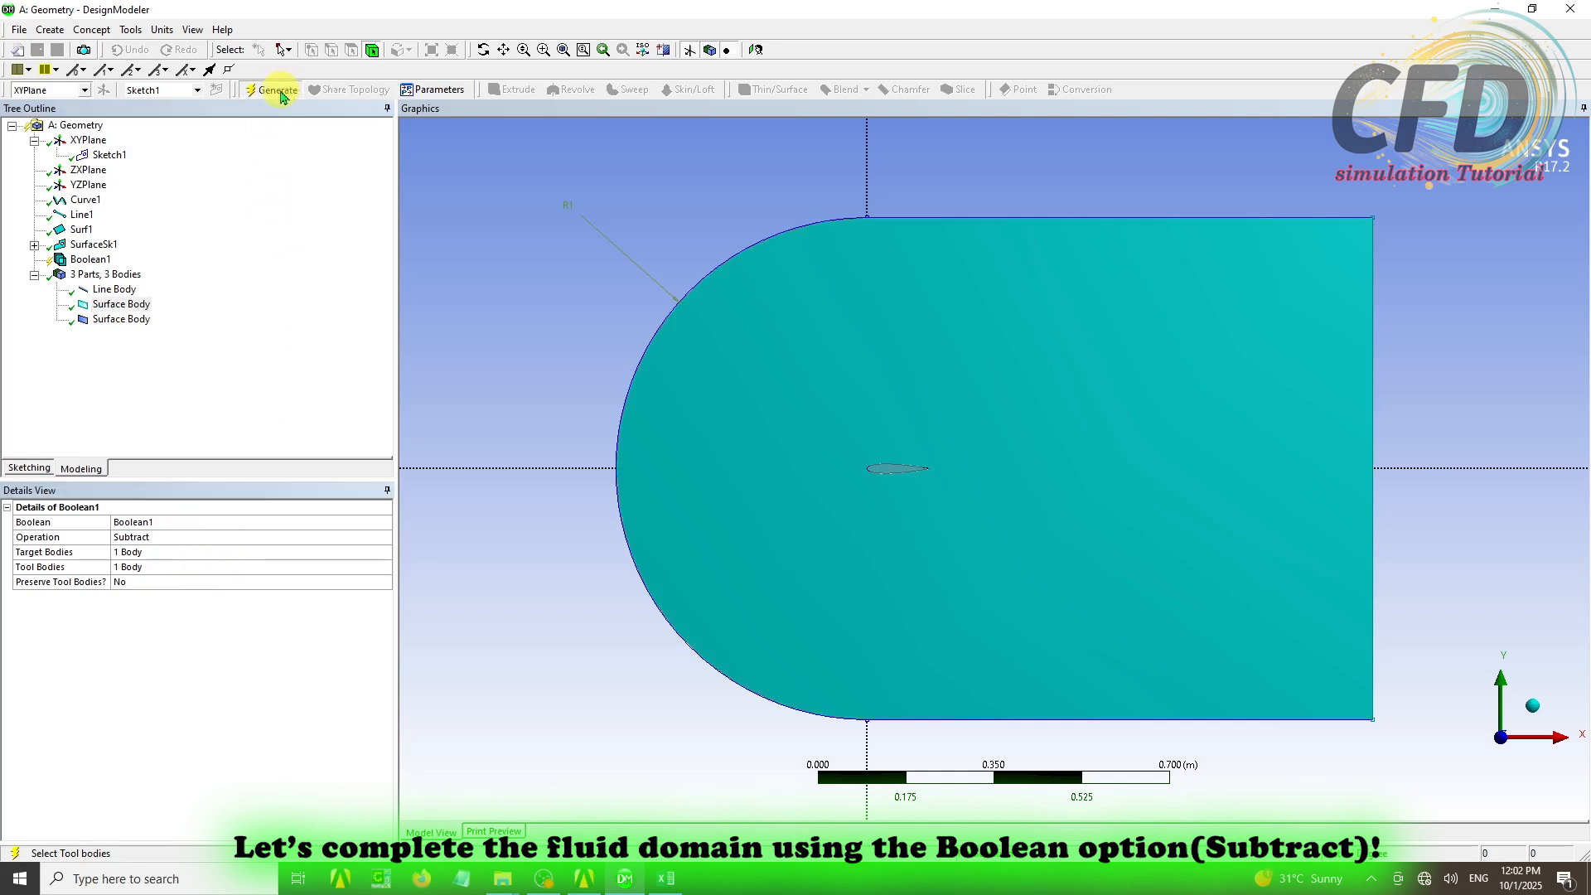
# Suppress the leftover line body of the airfoil outline
pyautogui.scroll(5, 967, 497)
pyautogui.scroll(-10, 967, 493)
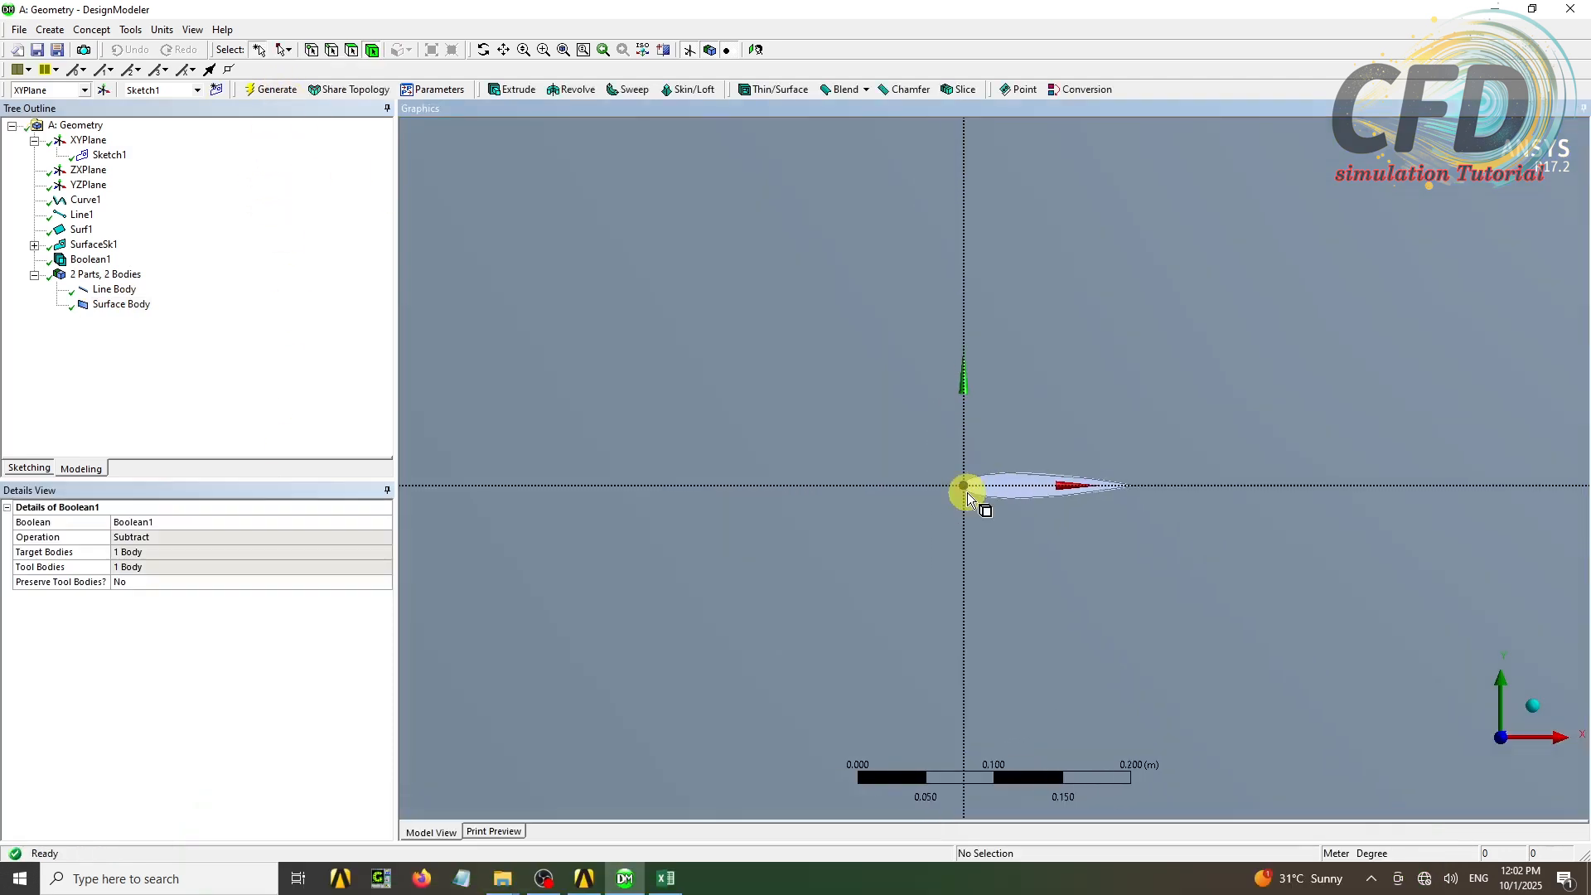
pyautogui.rightClick(99, 292)
pyautogui.click(203, 356)
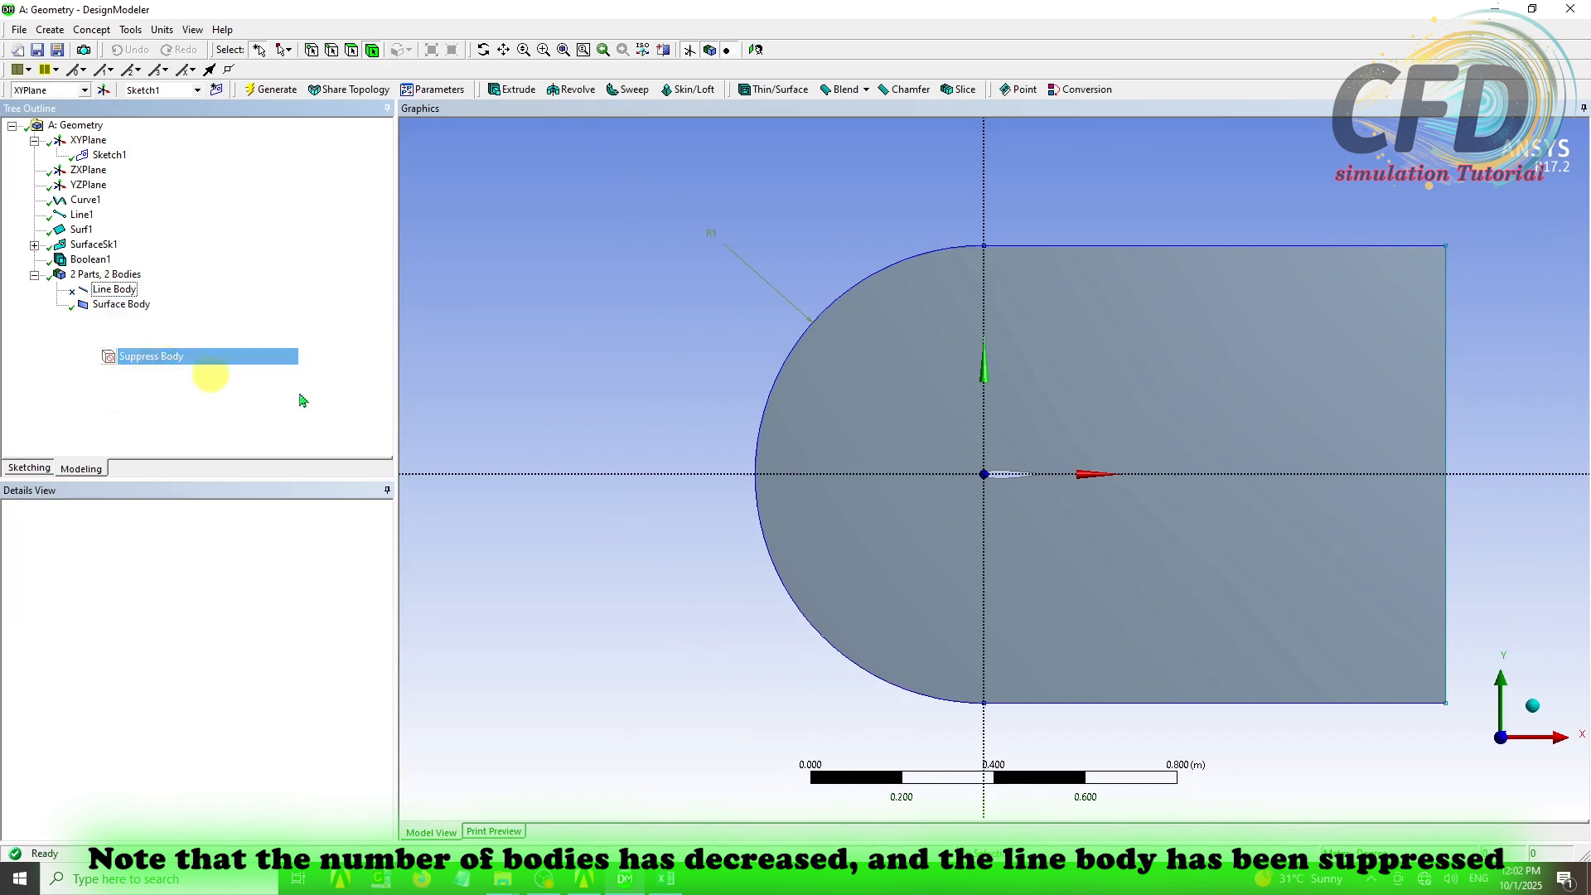
# Highlight the remaining surface body and examine the airfoil cut-out closely, especially at its trailing edge
pyautogui.scroll(5, 966, 465)
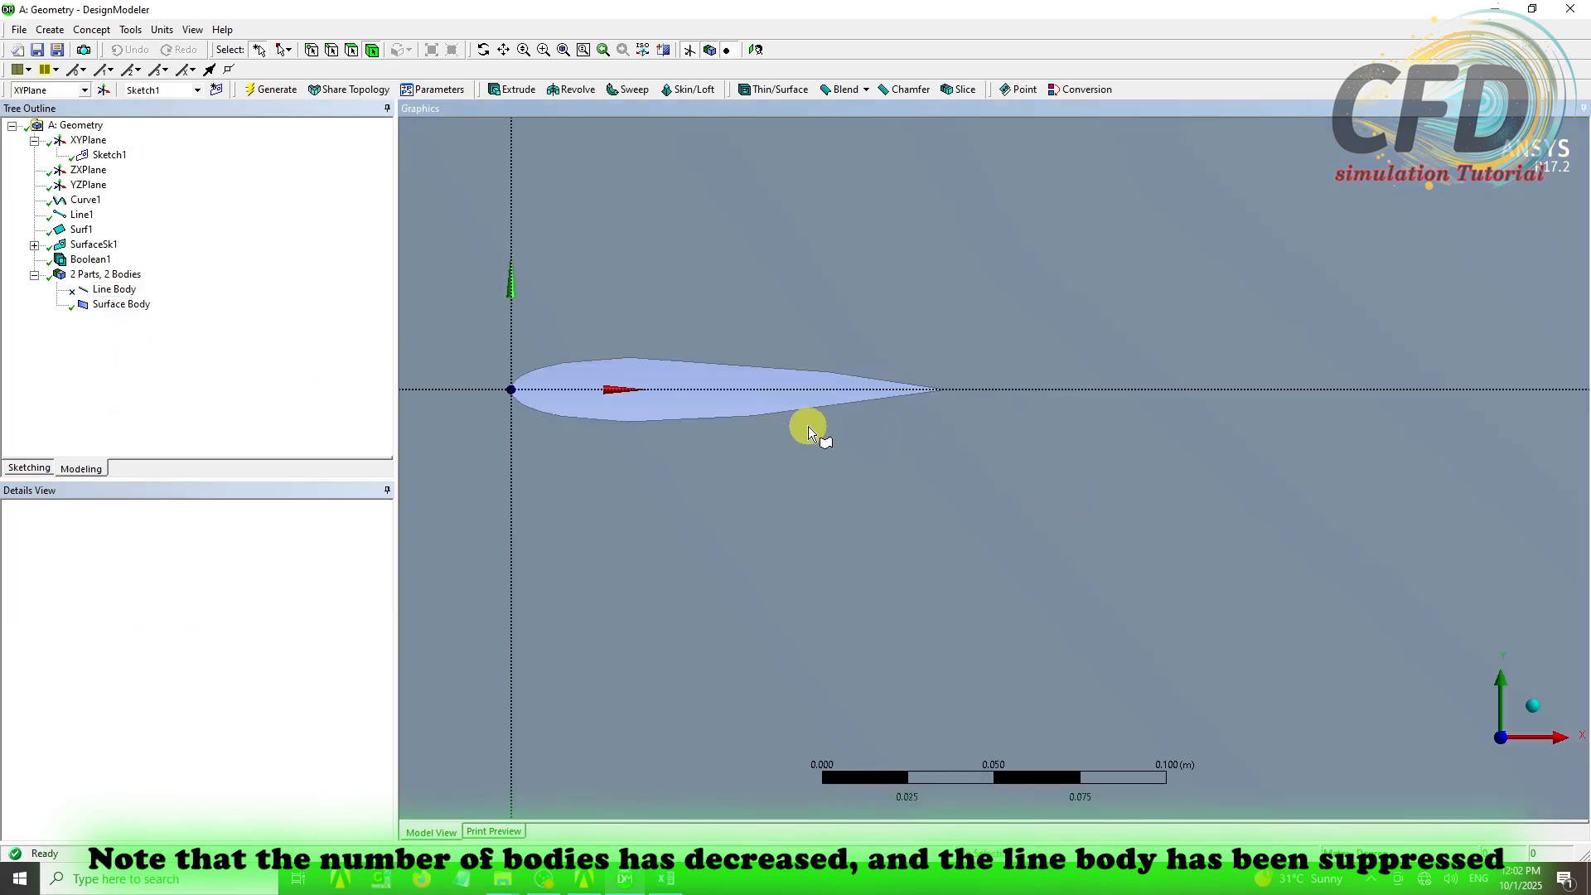
pyautogui.click(121, 305)
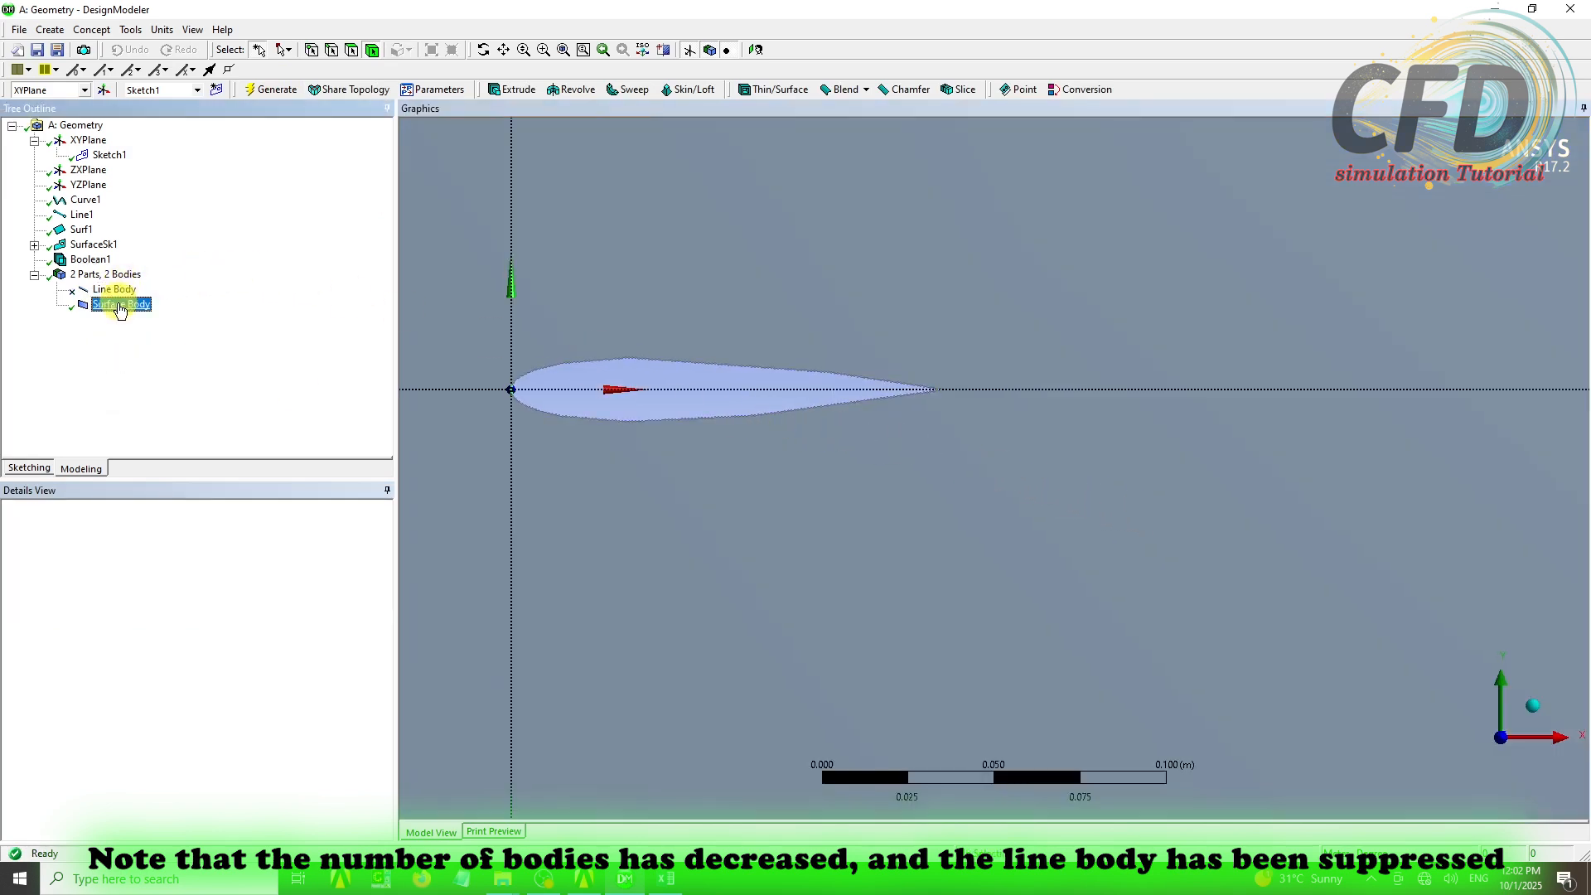
pyautogui.scroll(-2, 807, 394)
pyautogui.moveTo(898, 394); pyautogui.dragTo(1003, 460, button='right')
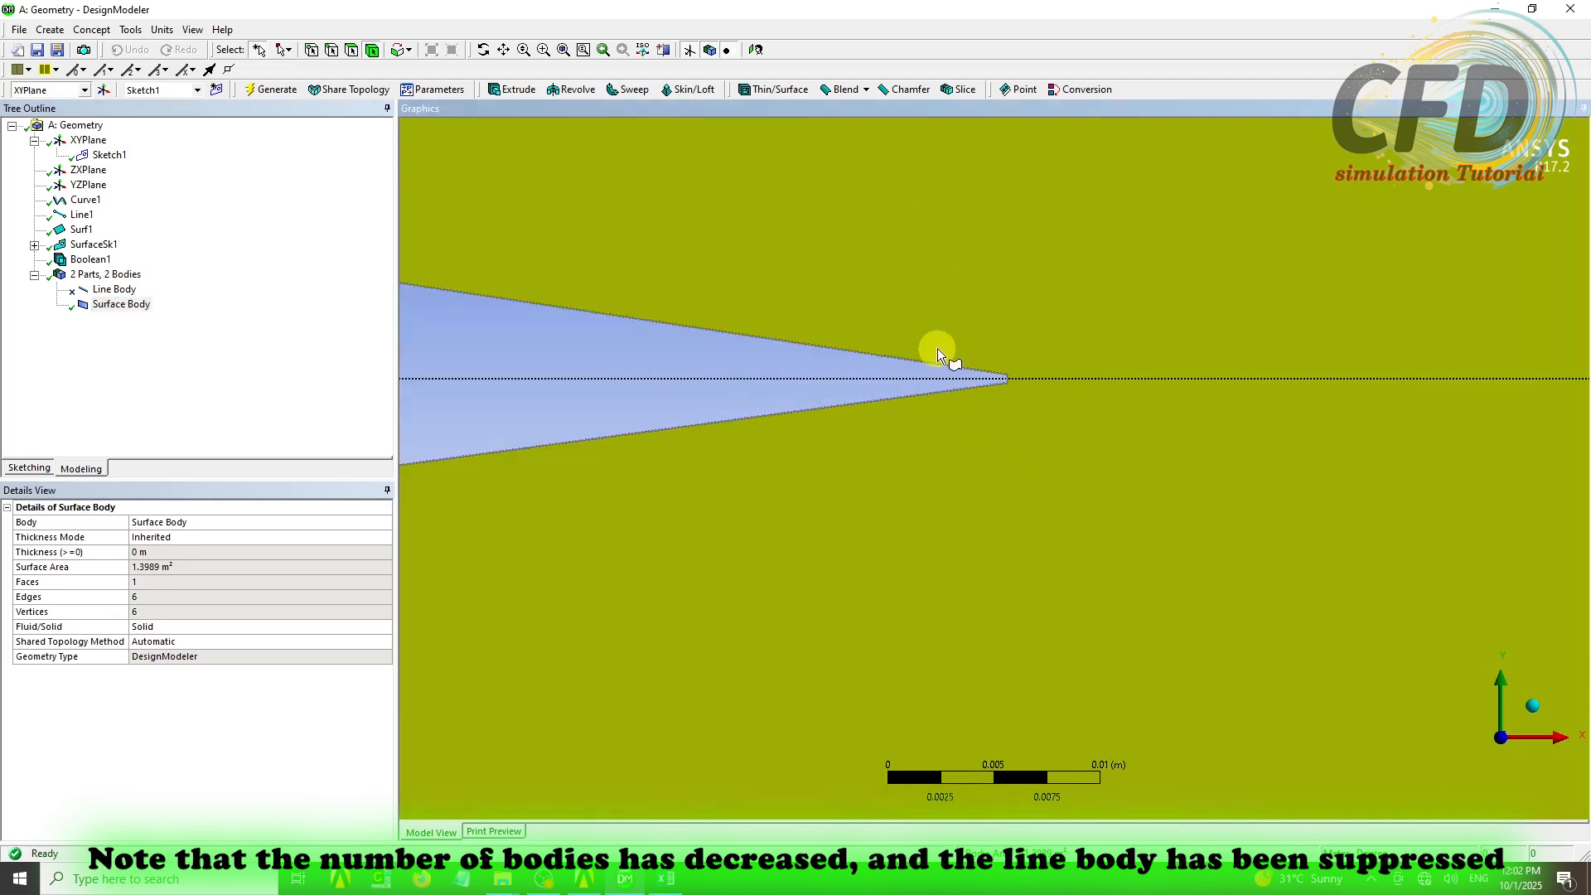
pyautogui.moveTo(937, 348); pyautogui.dragTo(1053, 425, button='right')
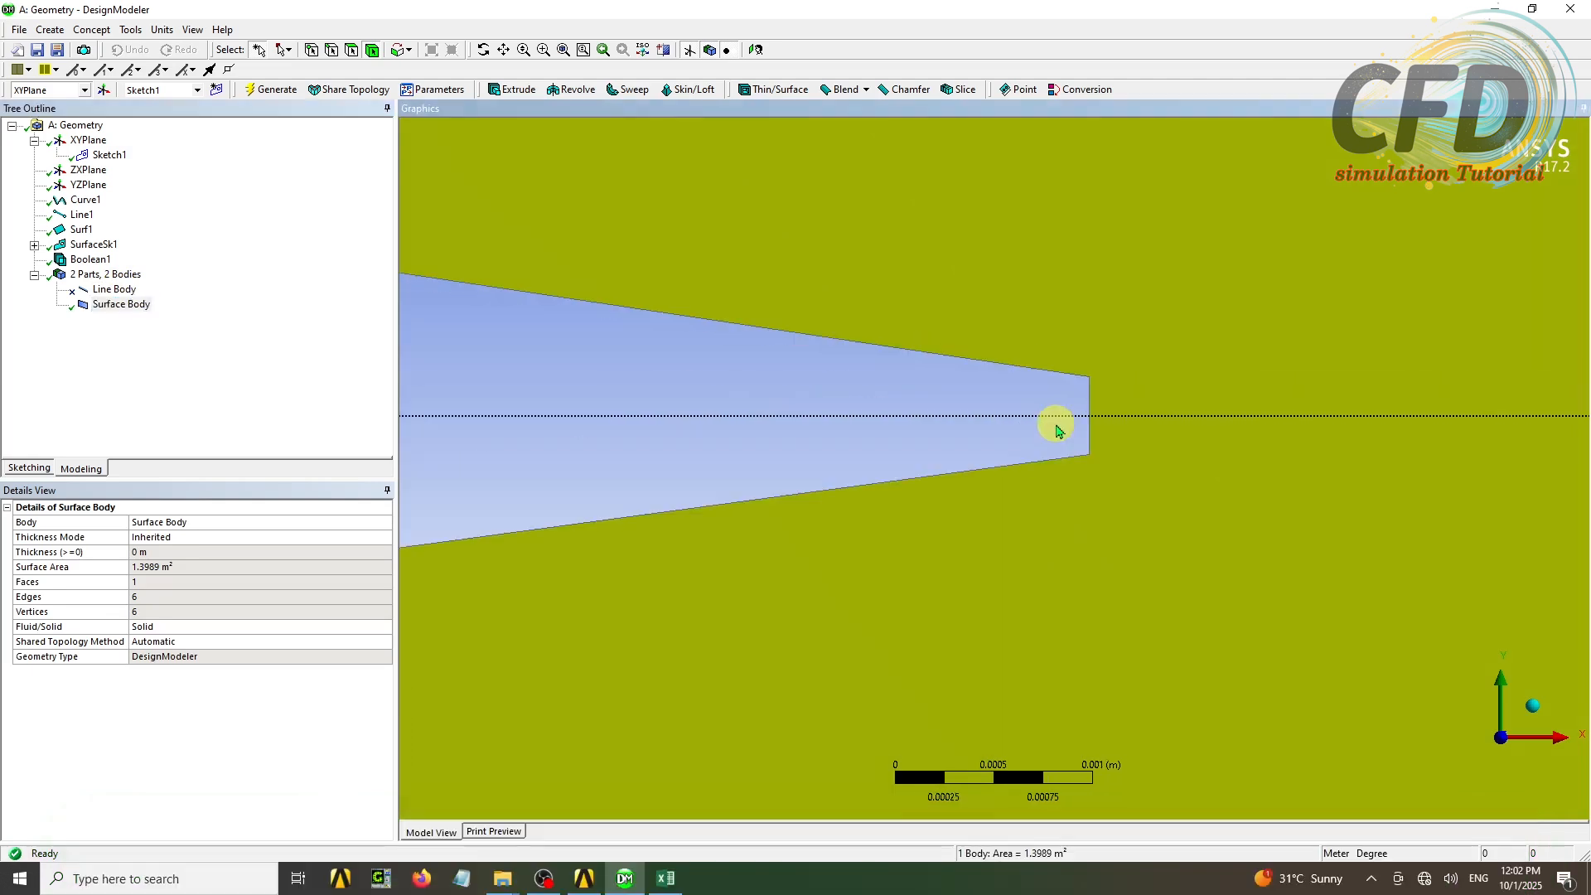
pyautogui.click(564, 52)
pyautogui.click(551, 236)
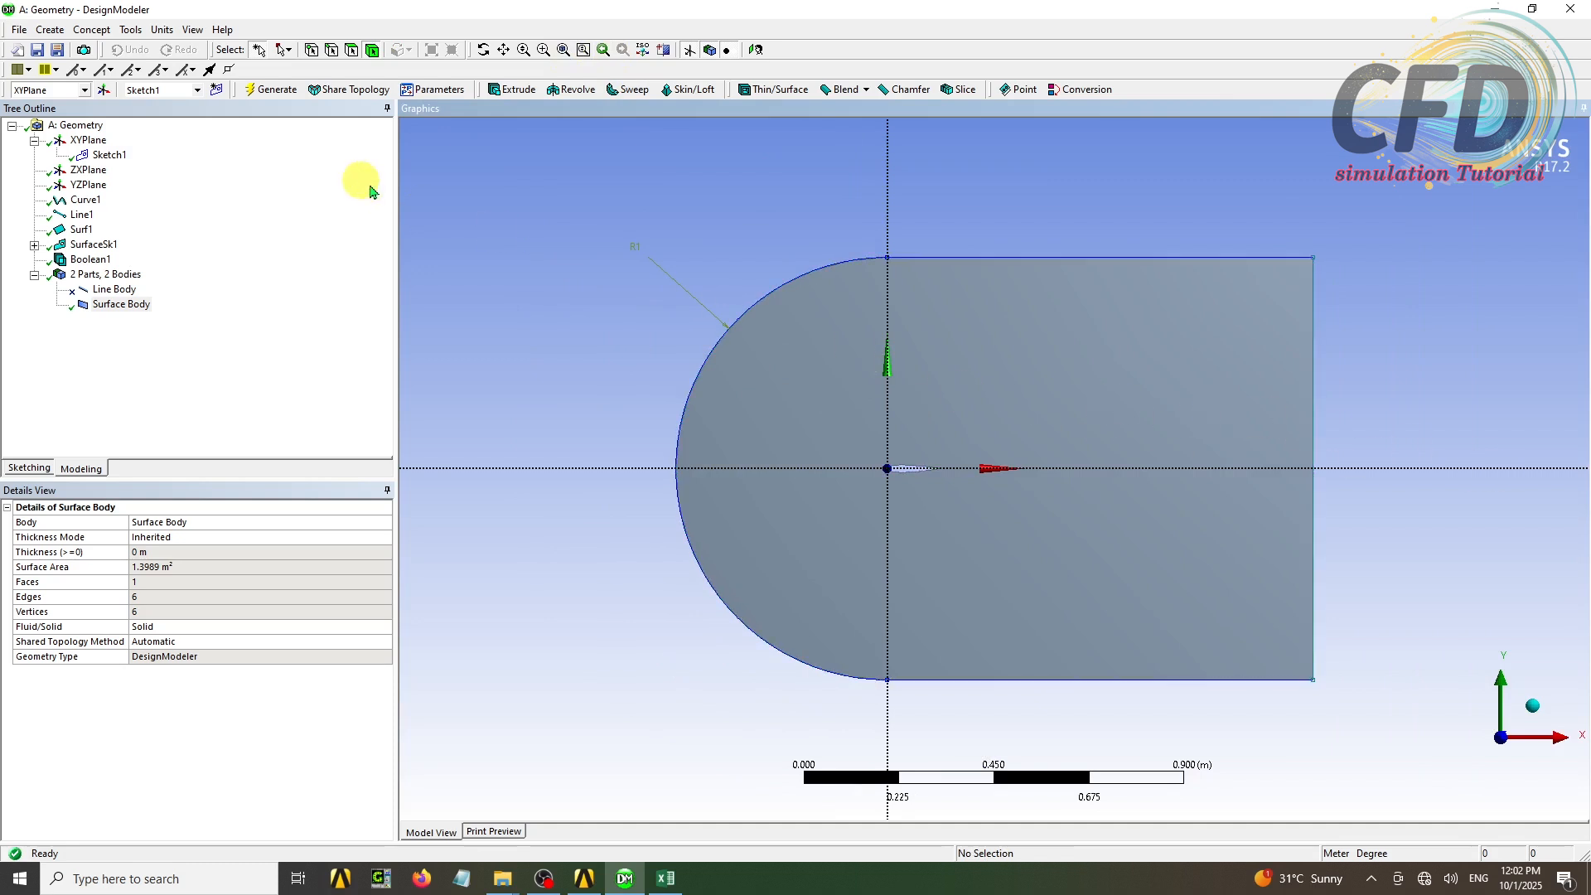
# Check which length and angle units the model uses
pyautogui.click(162, 30)
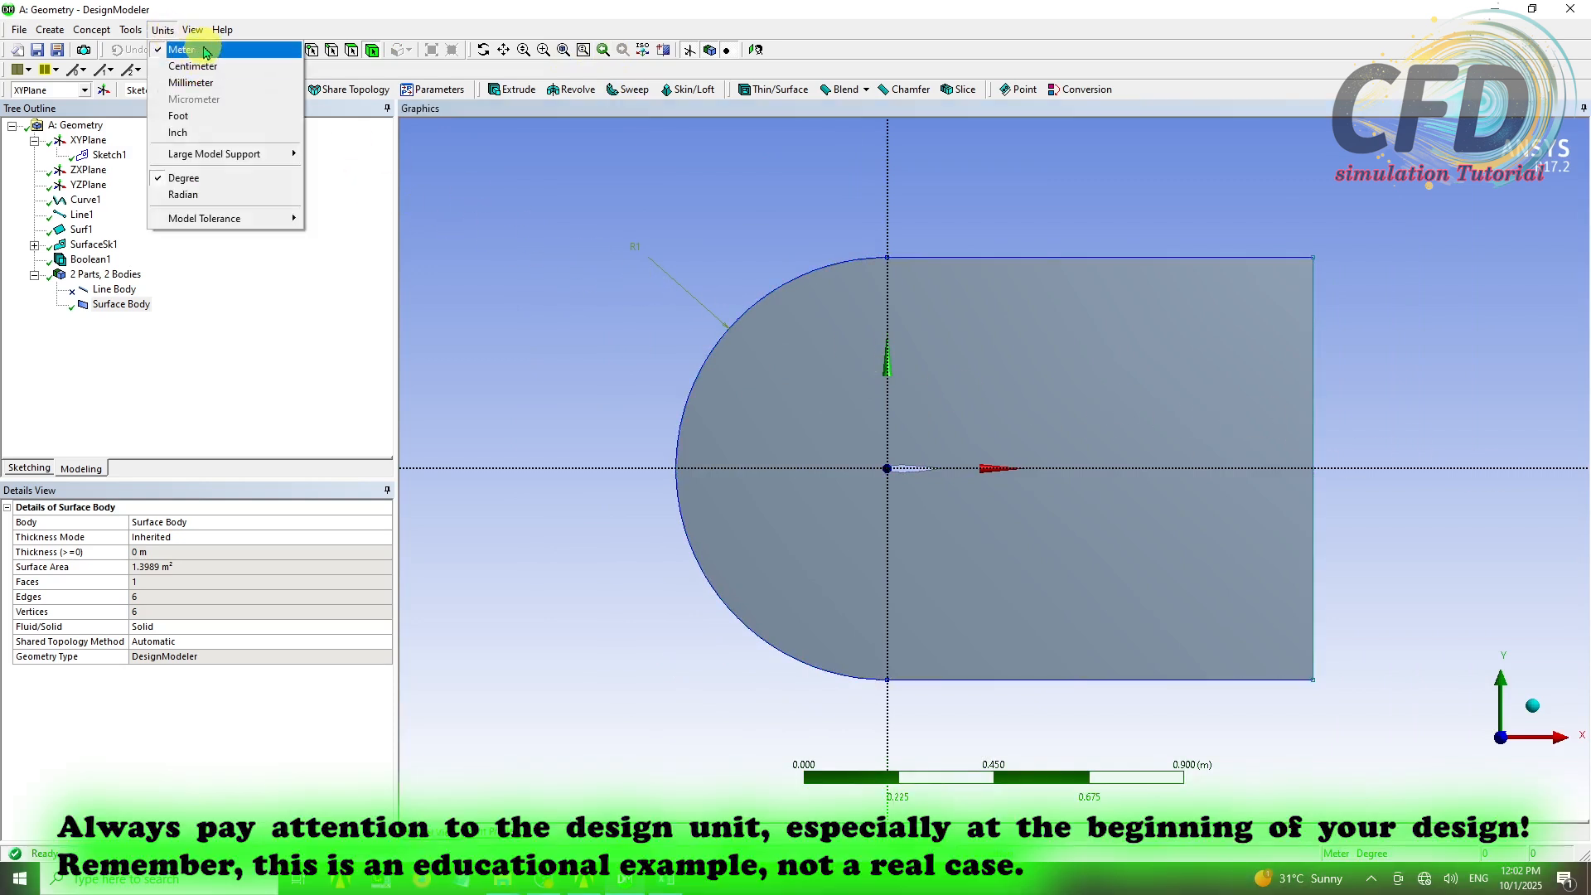
pyautogui.click(680, 254)
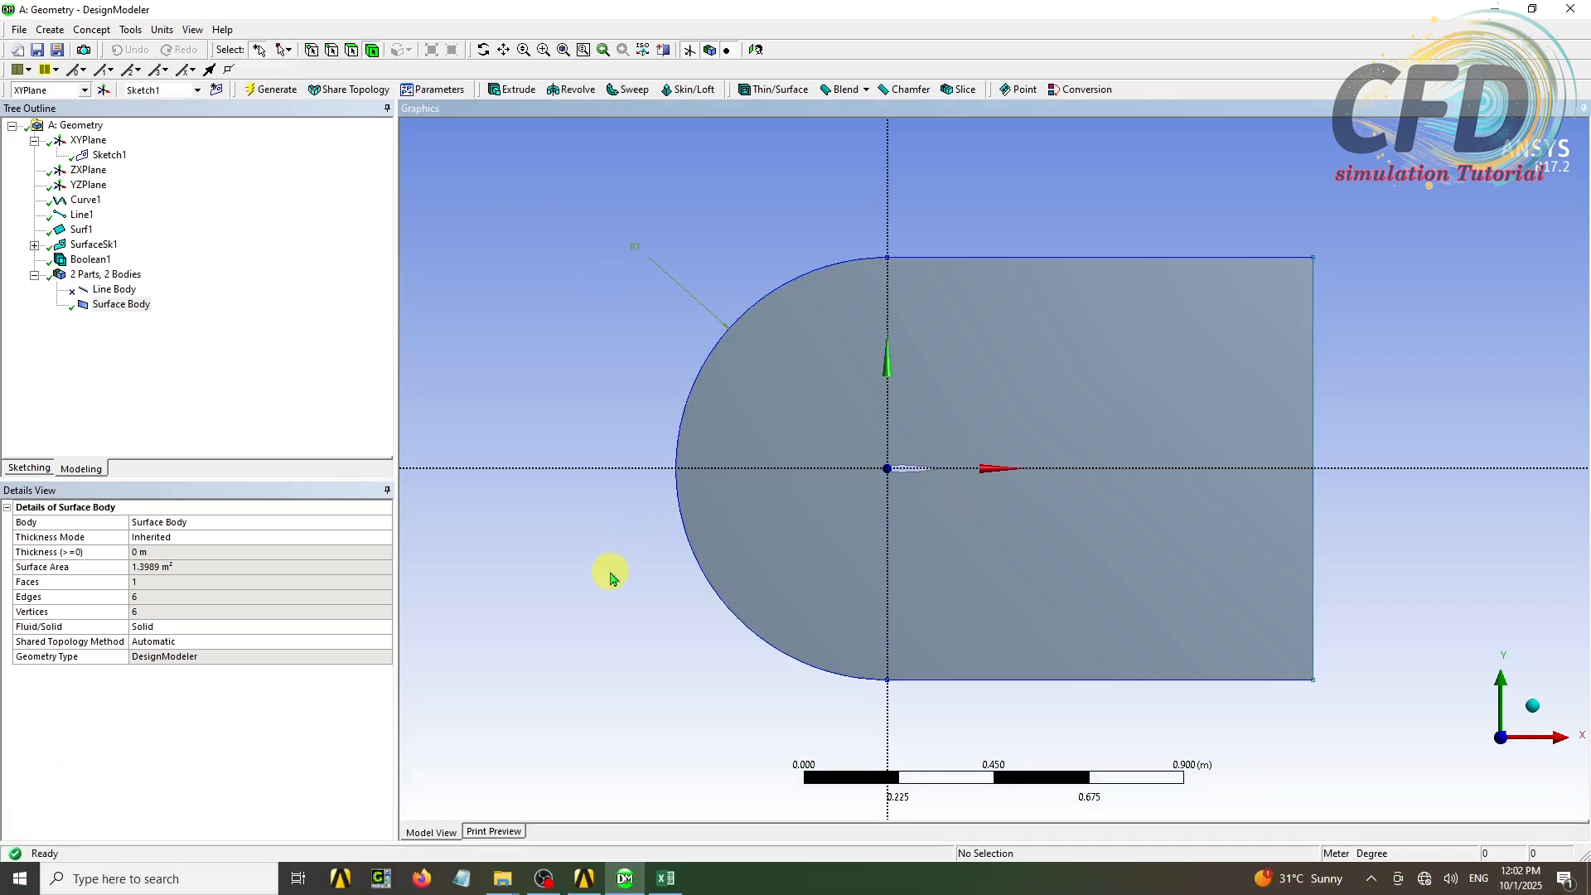
# Start a Distance Finder measurement with vertex selection and assign the airfoil's upper trailing-edge vertex as Entity Set 1
pyautogui.click(192, 30)
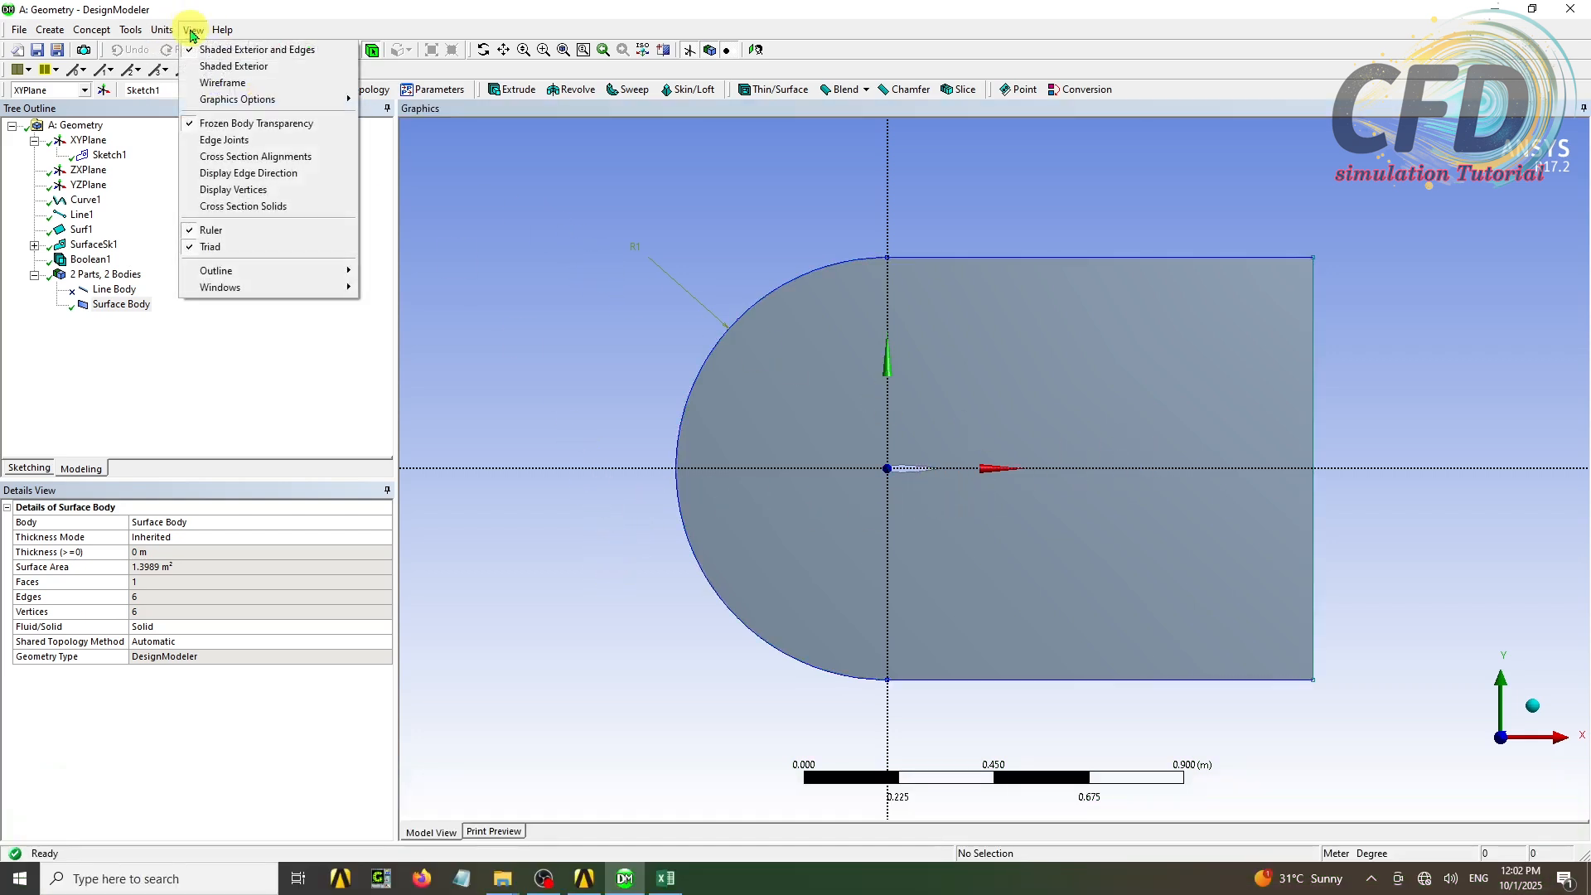
pyautogui.moveTo(131, 30)
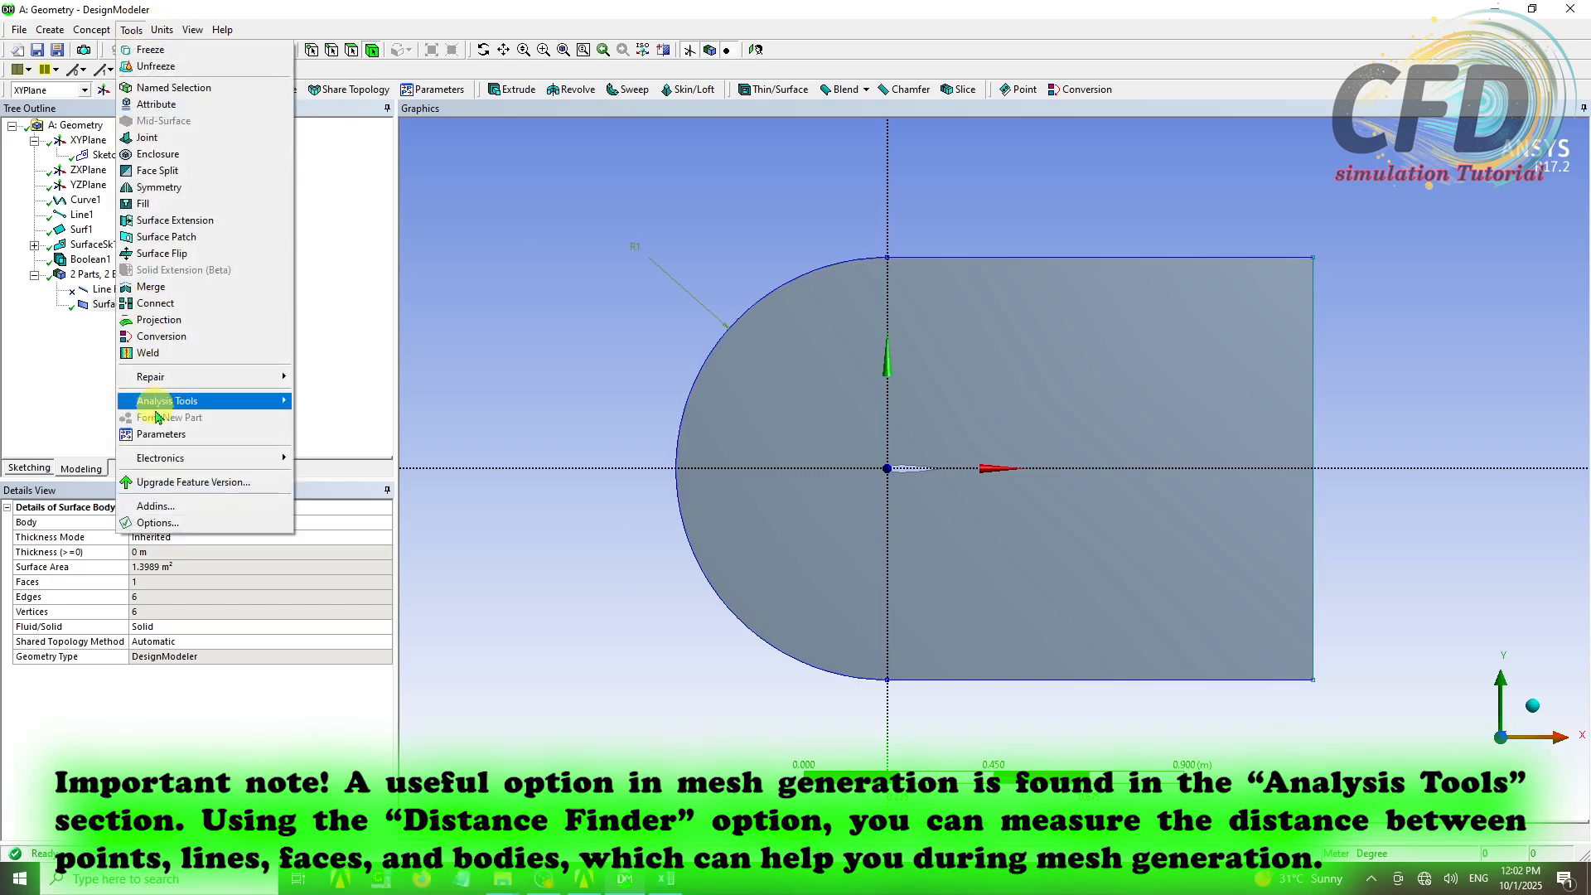
pyautogui.moveTo(189, 406)
pyautogui.click(407, 408)
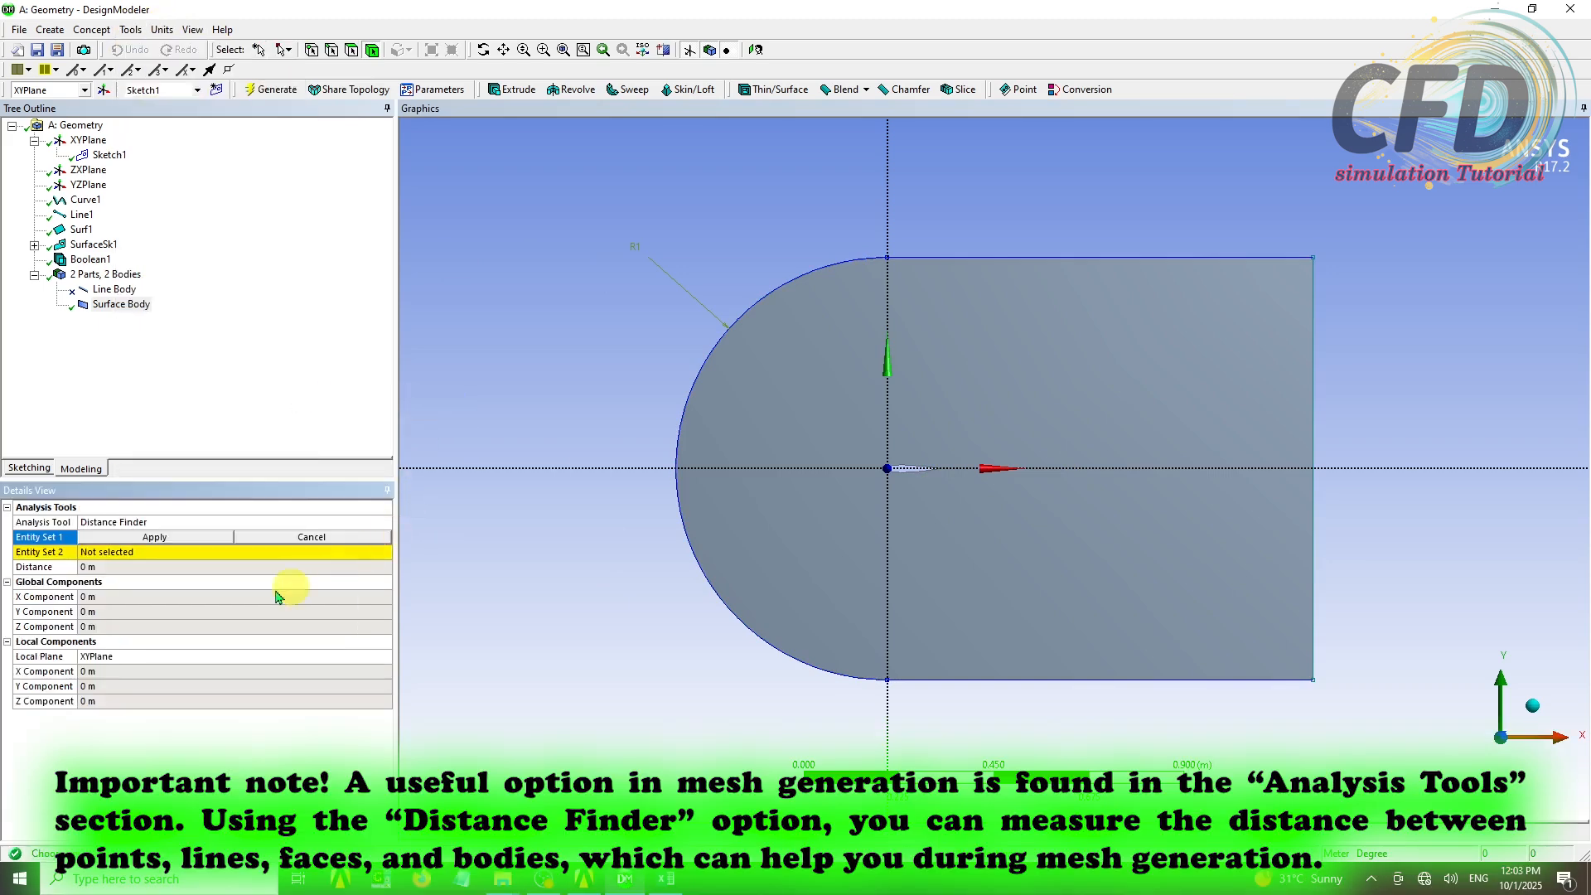
pyautogui.click(314, 50)
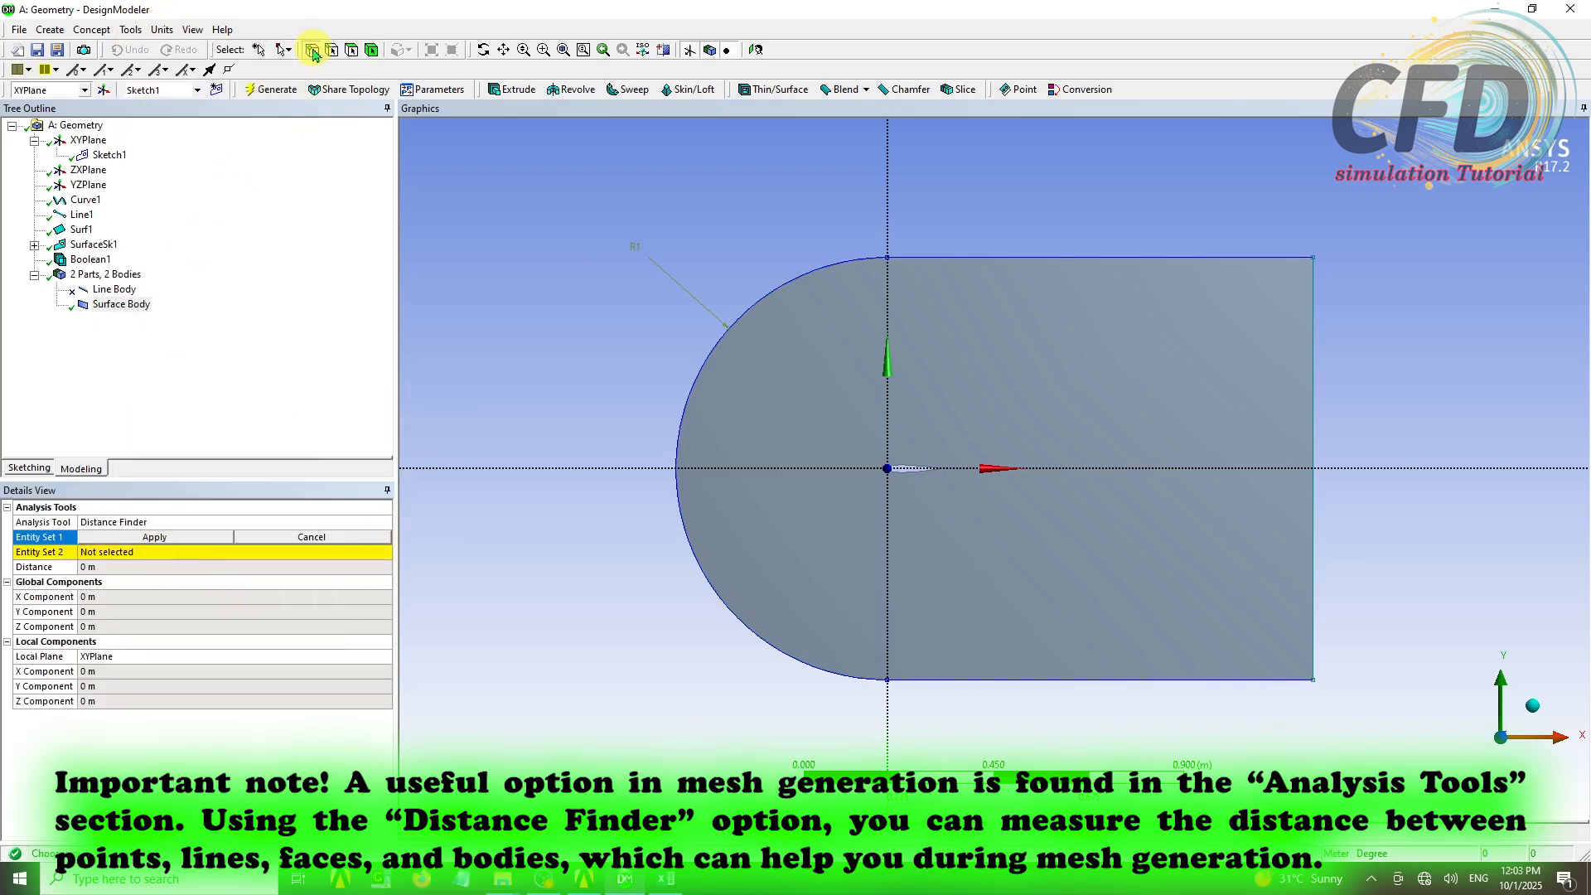
pyautogui.scroll(10, 927, 456)
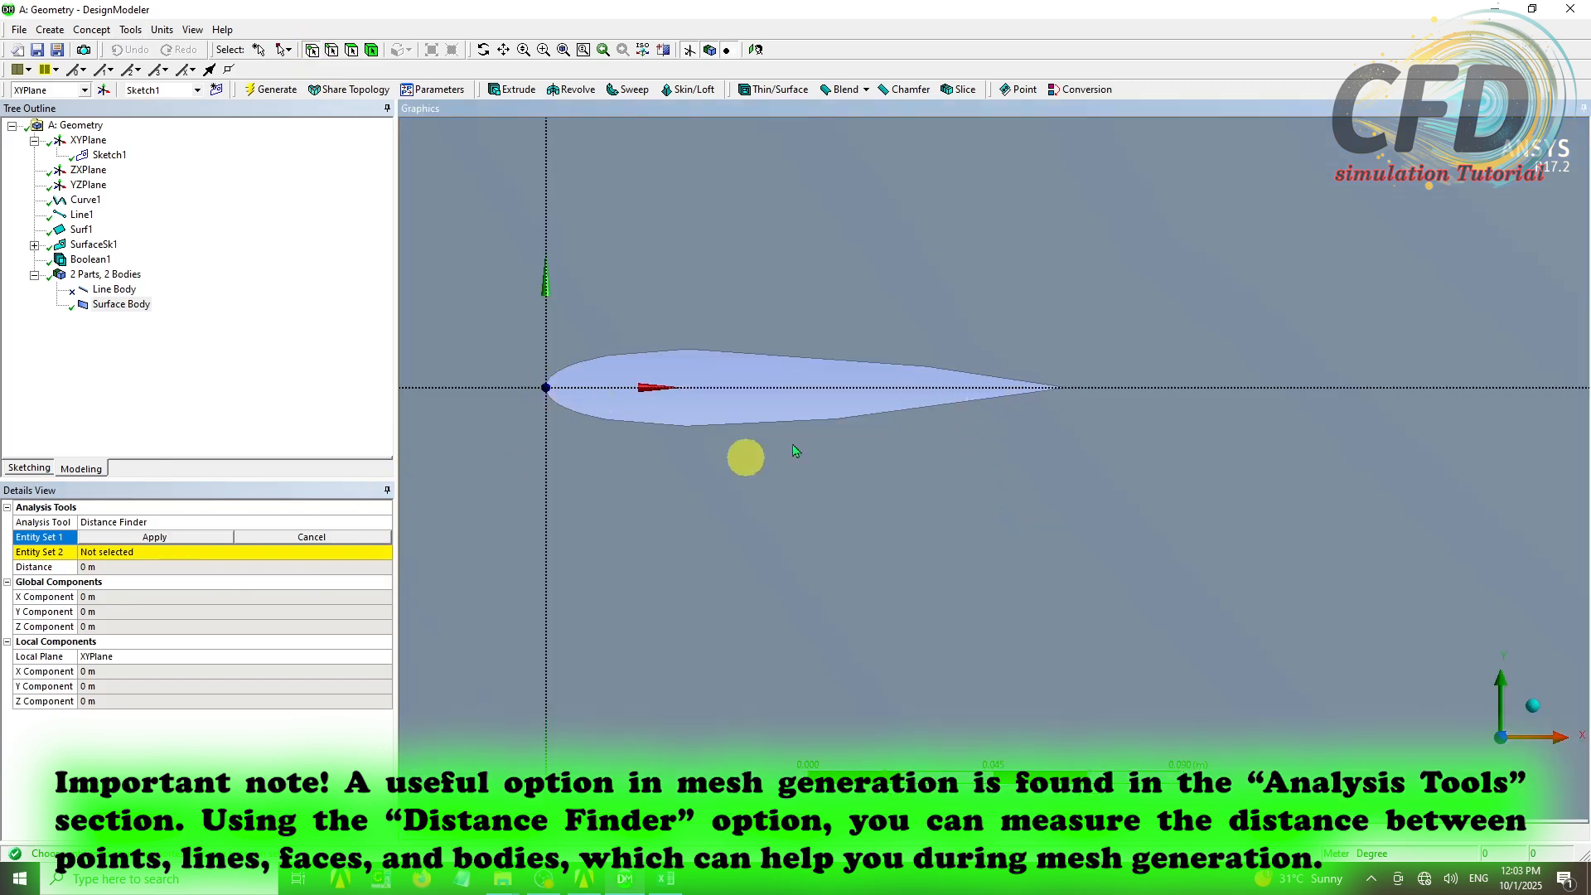
pyautogui.scroll(6, 539, 381)
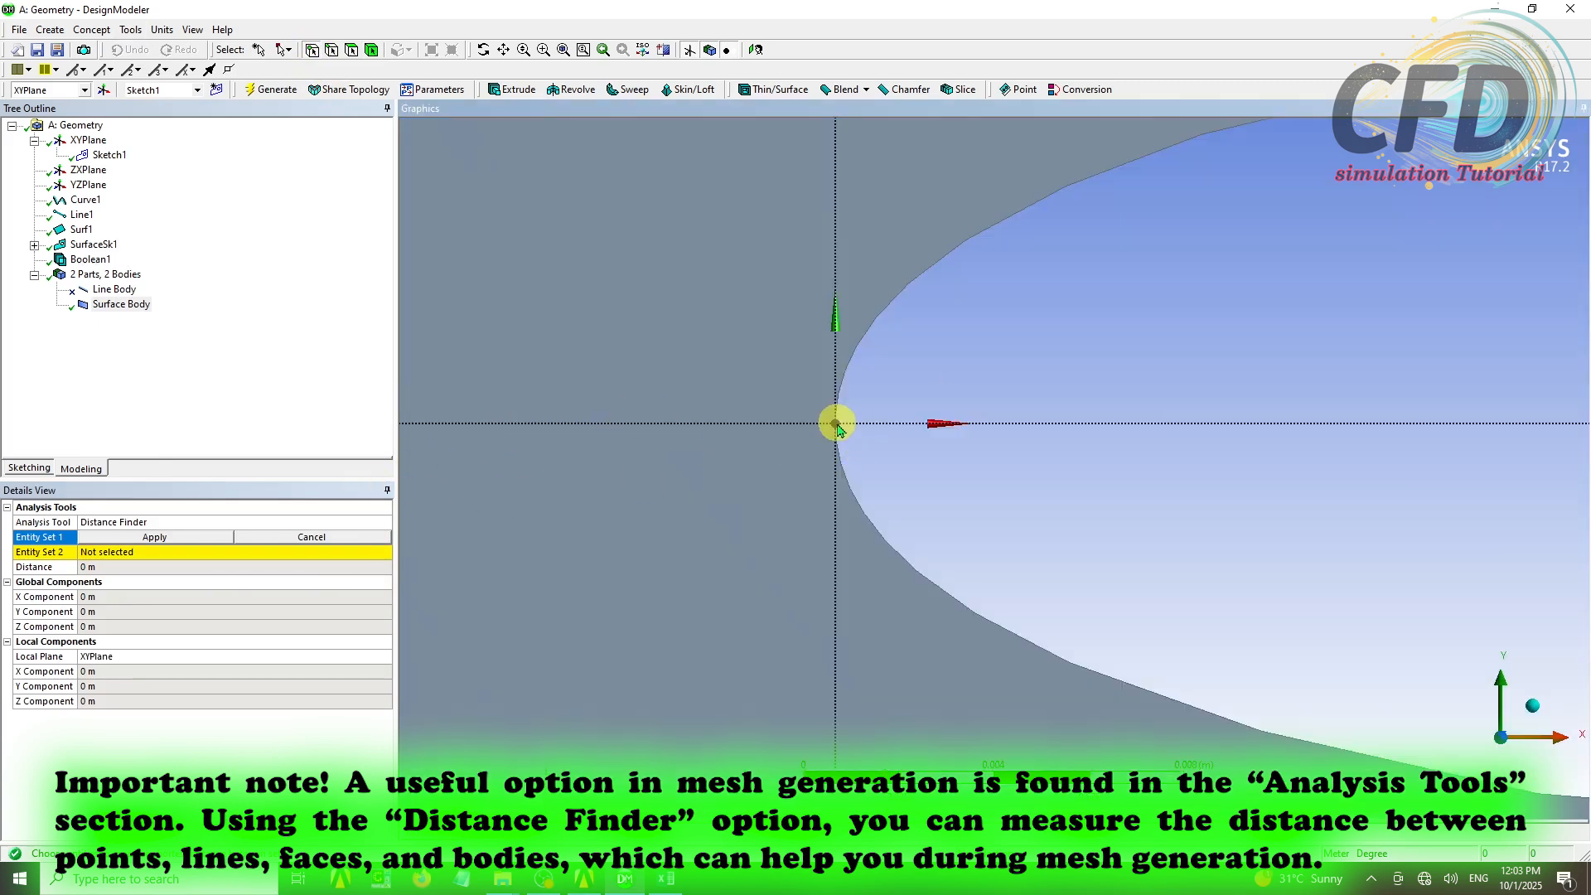
pyautogui.scroll(-6, 870, 444)
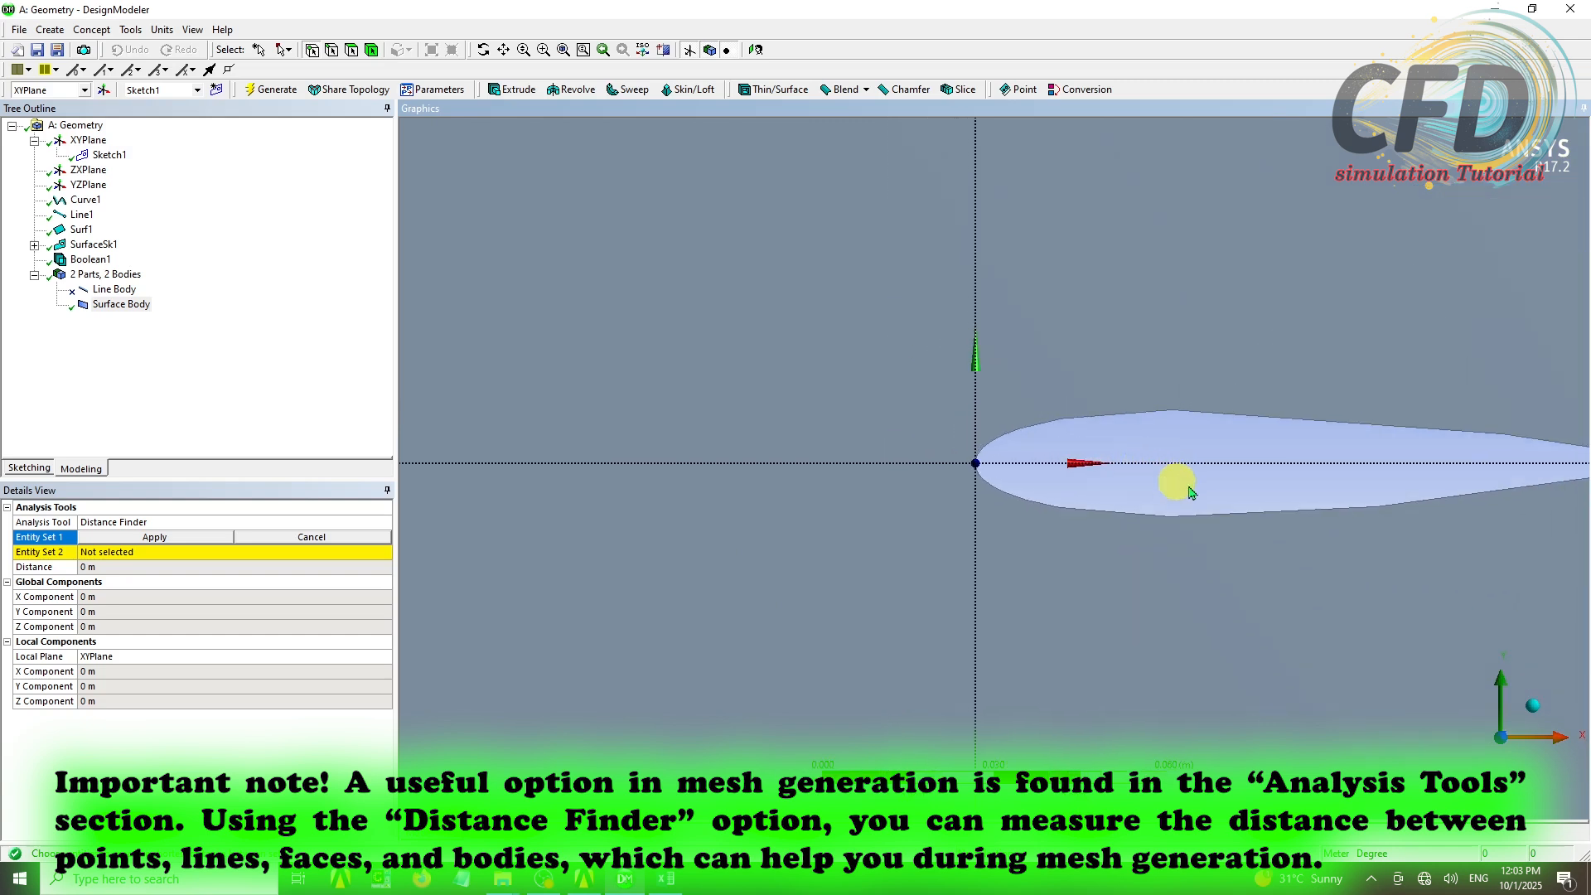
pyautogui.scroll(-2, 1325, 480)
pyautogui.scroll(10, 1246, 454)
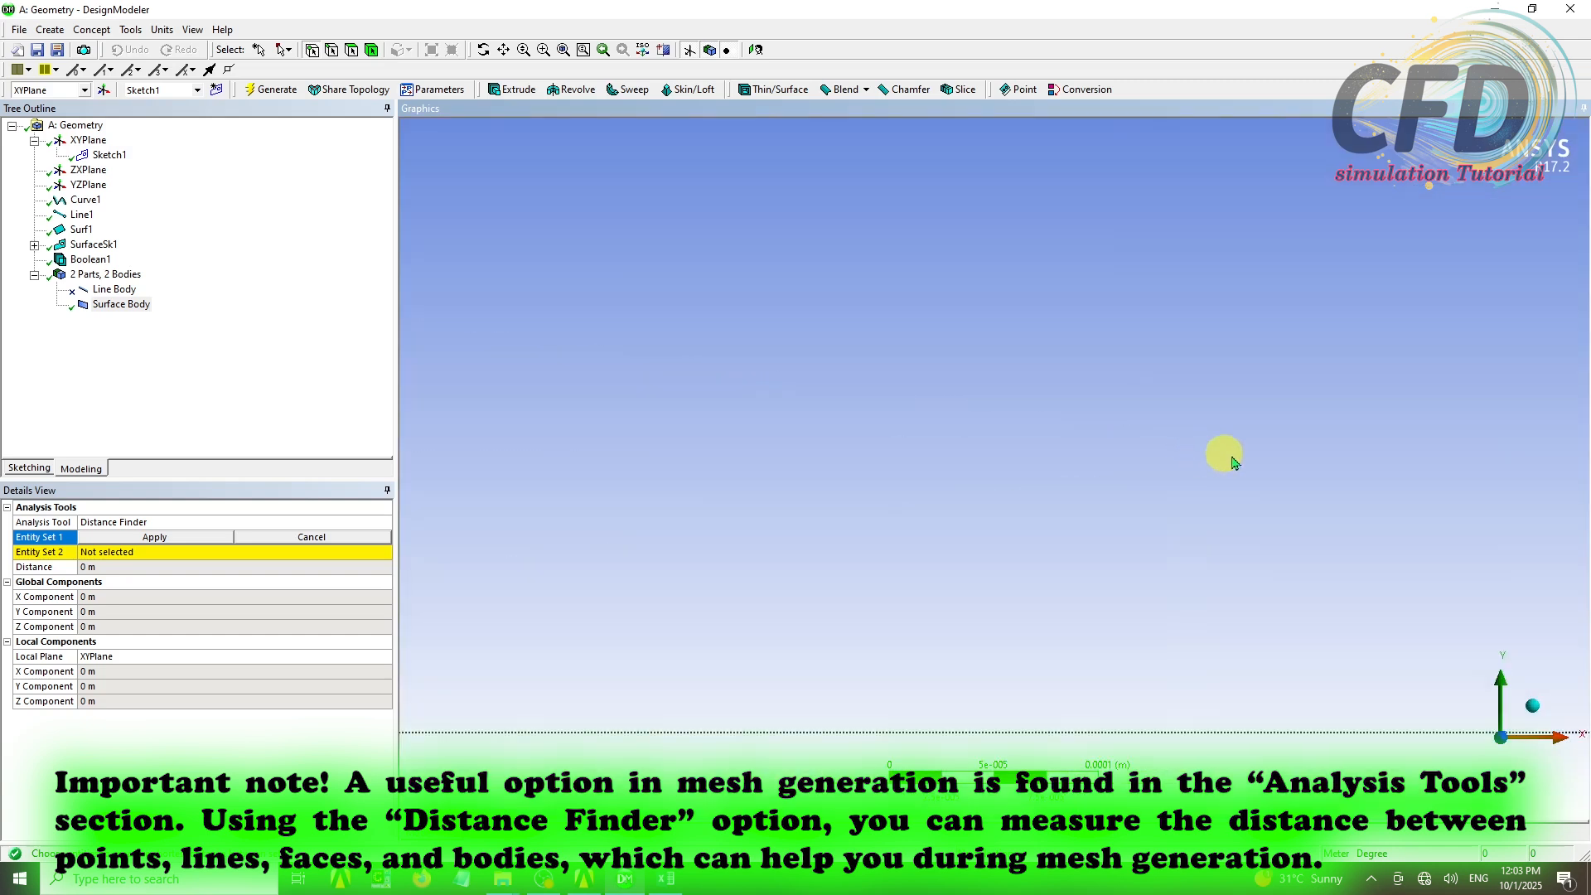
pyautogui.scroll(-4, 976, 366)
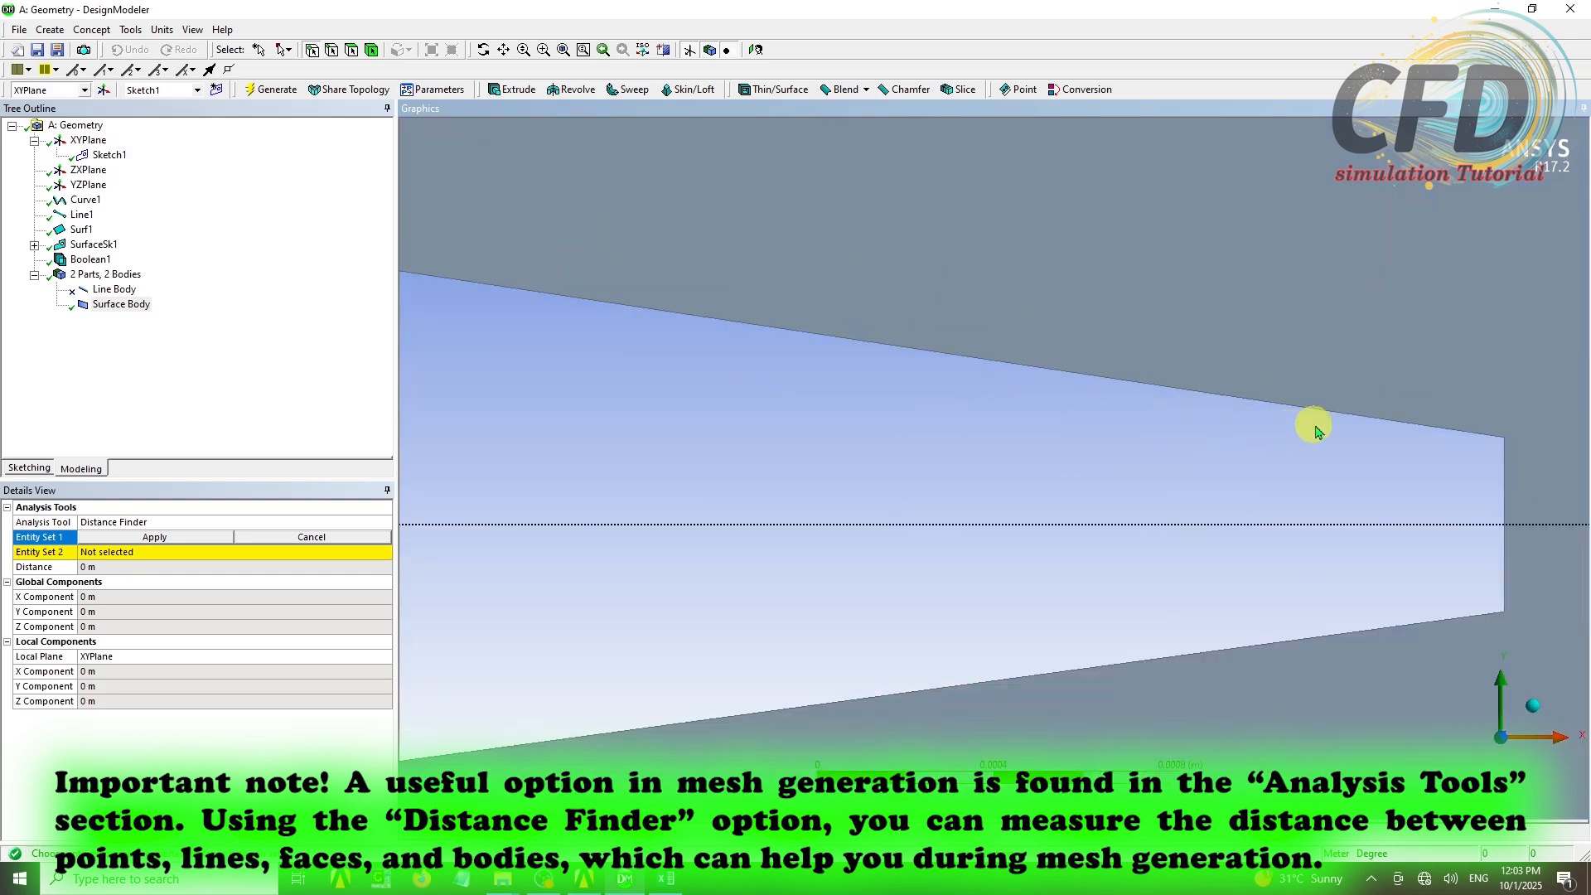
pyautogui.scroll(-2, 1316, 431)
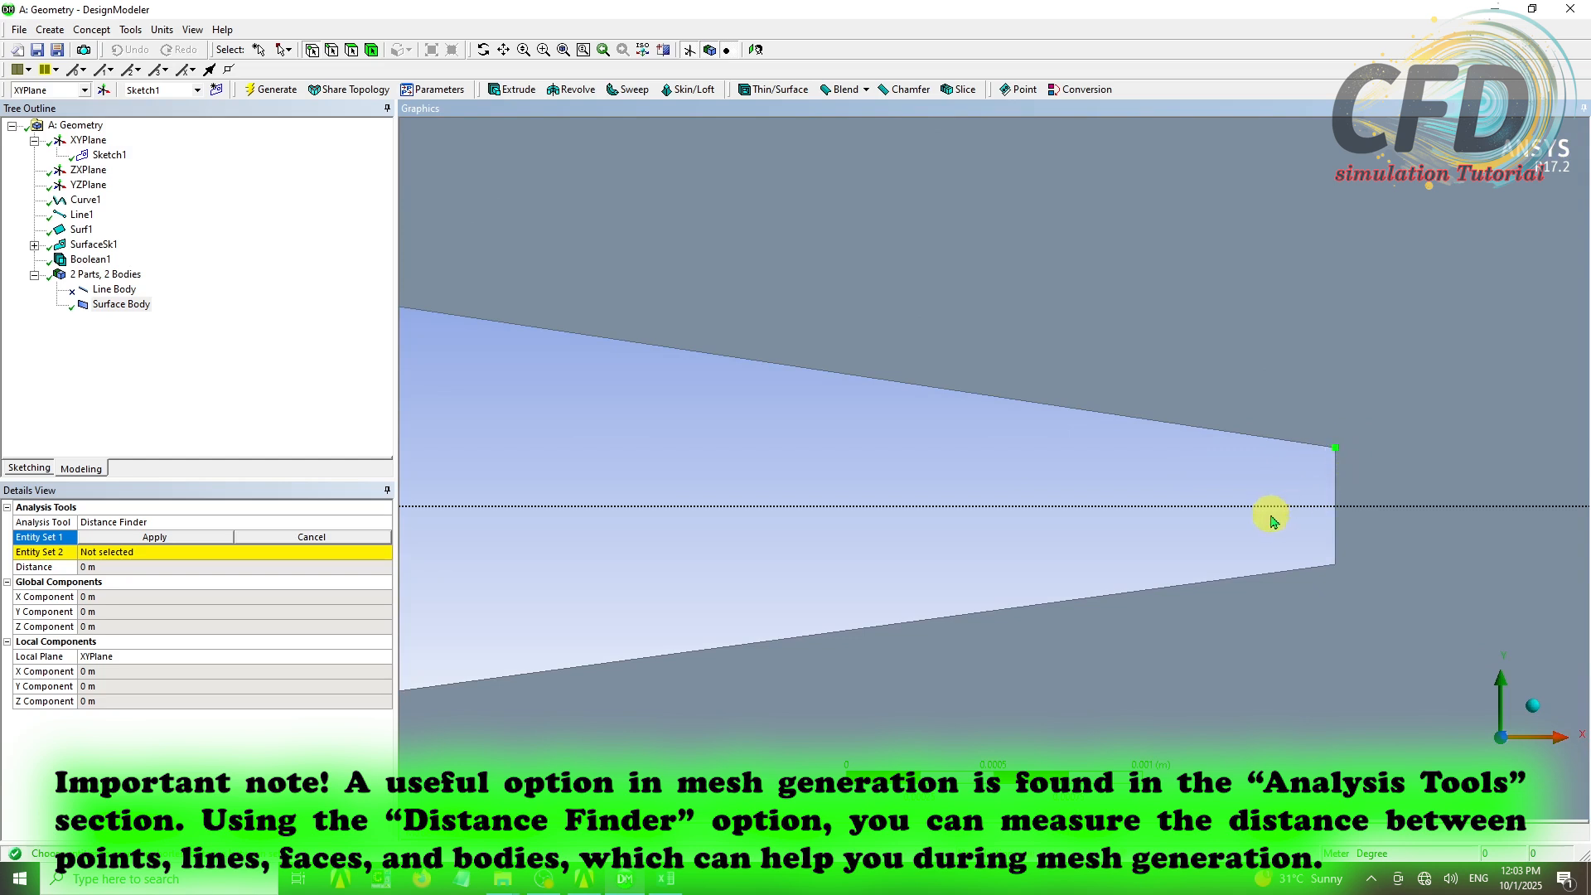
pyautogui.scroll(-4, 1267, 514)
pyautogui.click(125, 540)
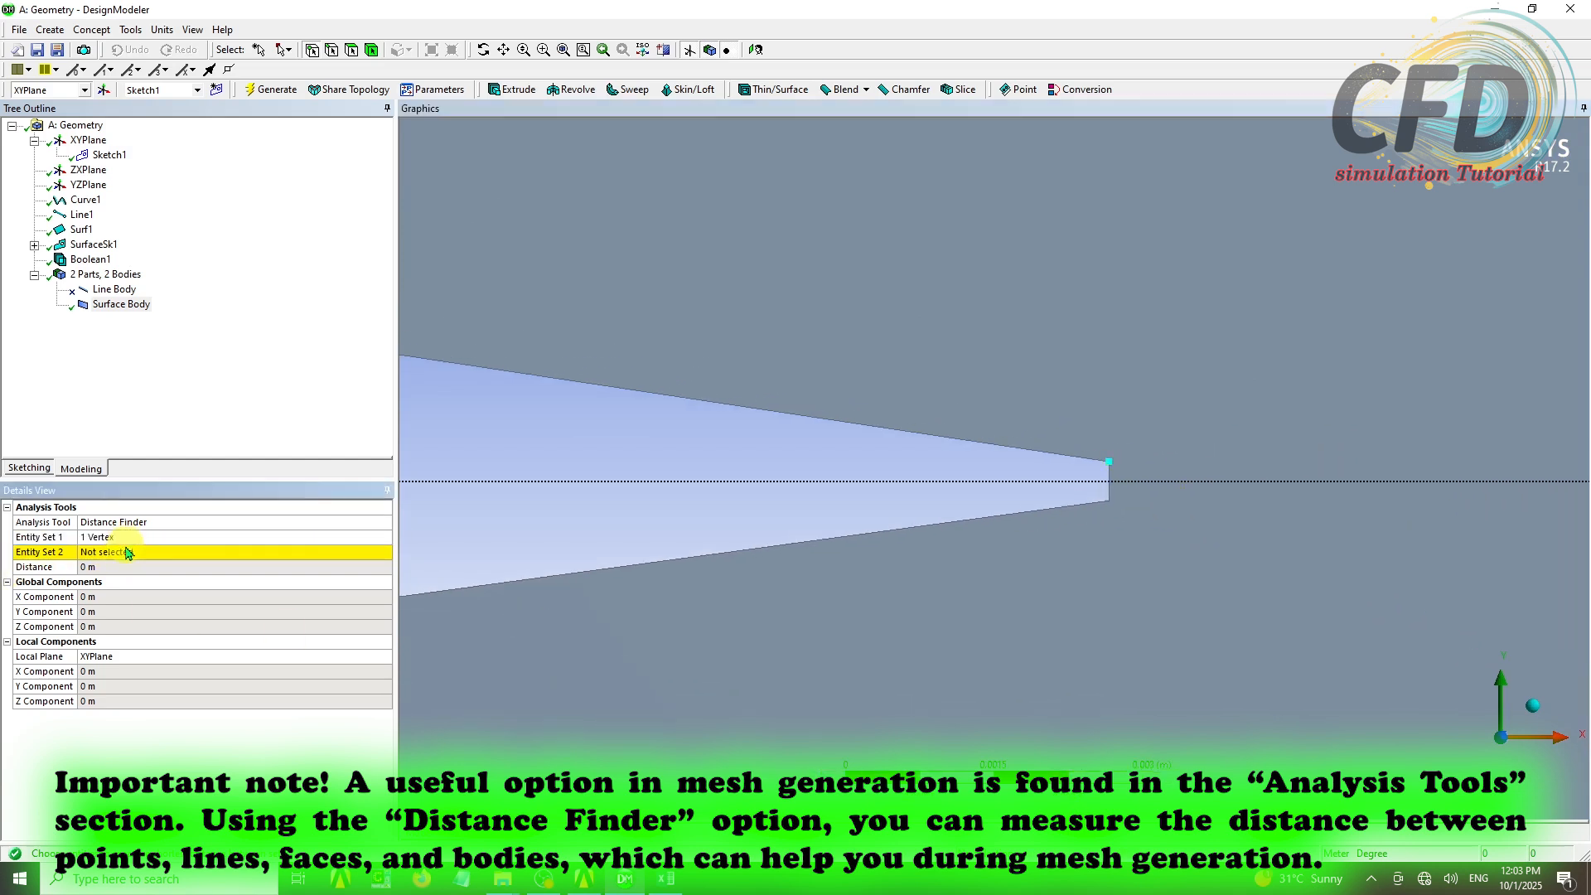
# Measure the distance to the domain's upper downstream corner by assigning that vertex as Entity Set 2
pyautogui.scroll(-5, 1112, 437)
pyautogui.scroll(-6, 1183, 412)
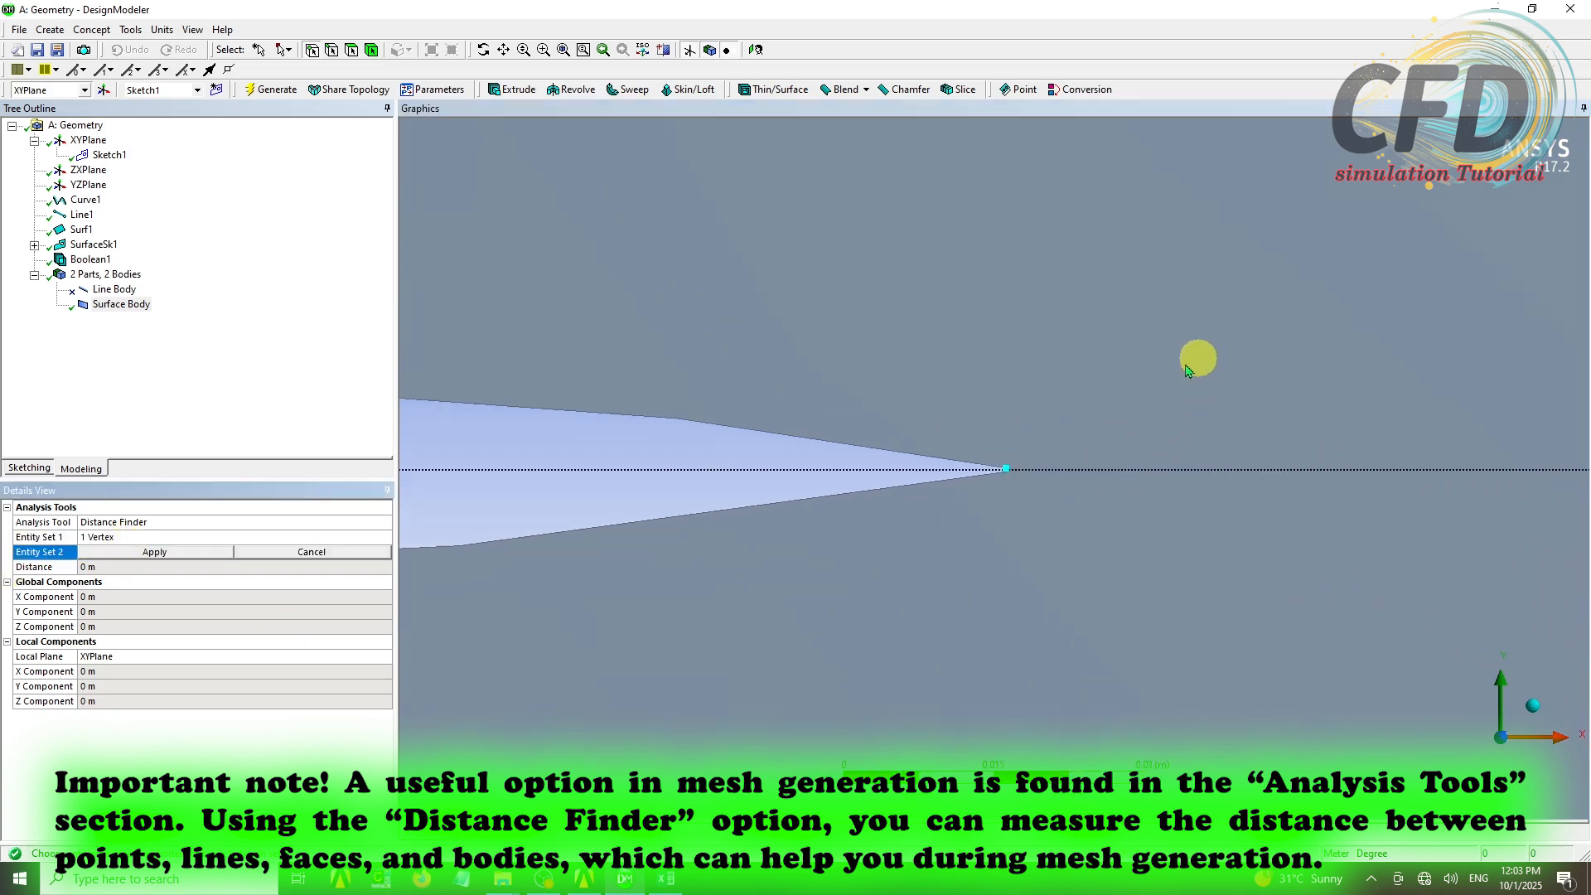
pyautogui.scroll(-4, 1375, 278)
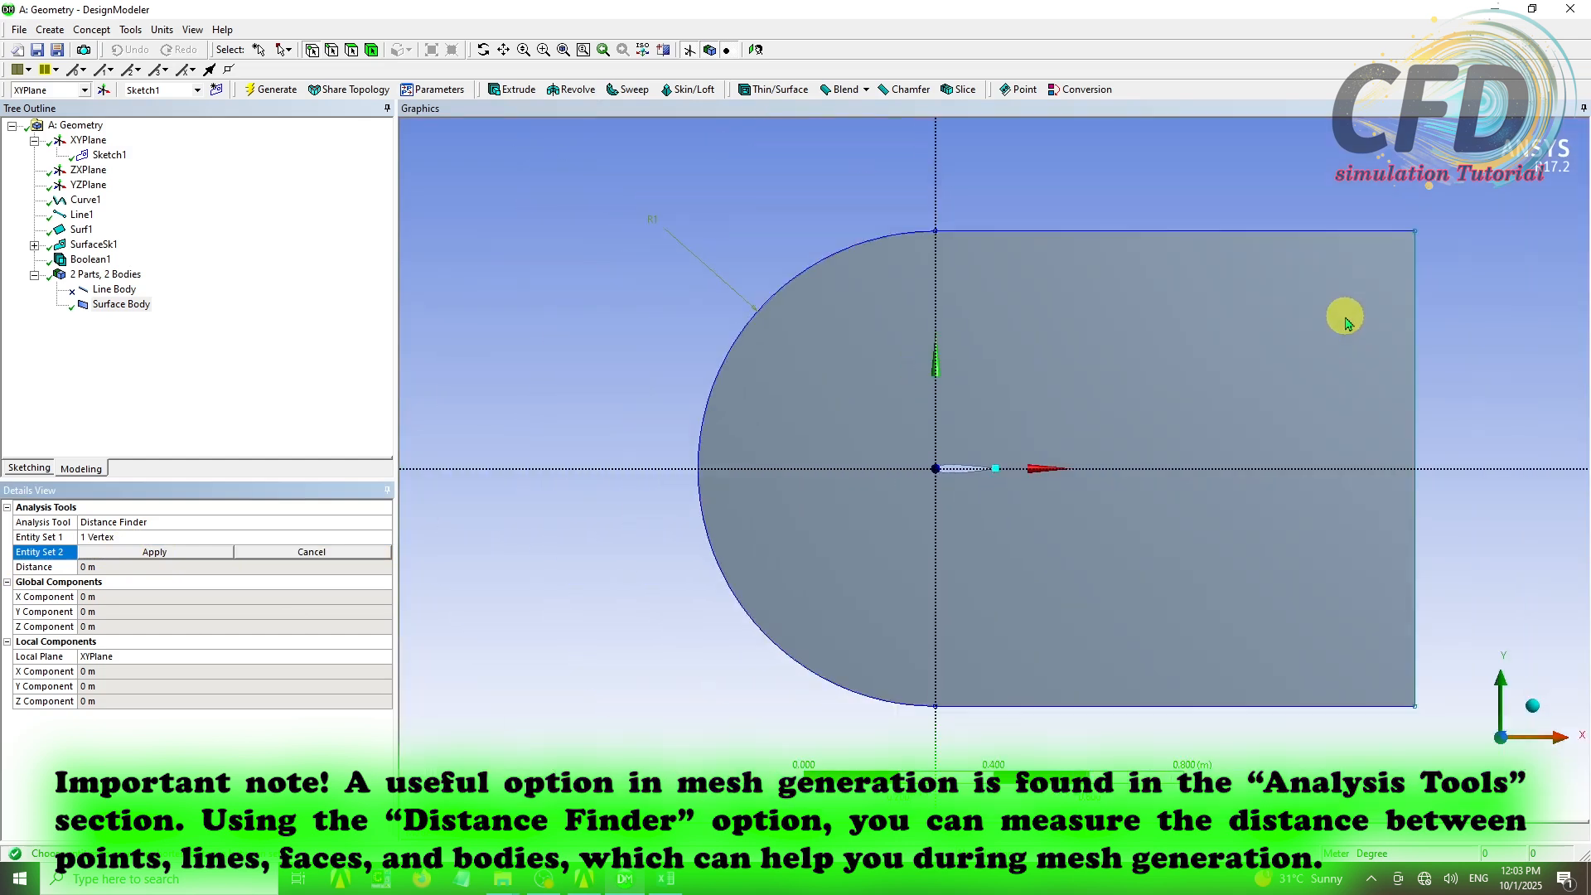
pyautogui.keyDown('ctrl'); pyautogui.click(1293, 301); pyautogui.keyUp('ctrl')
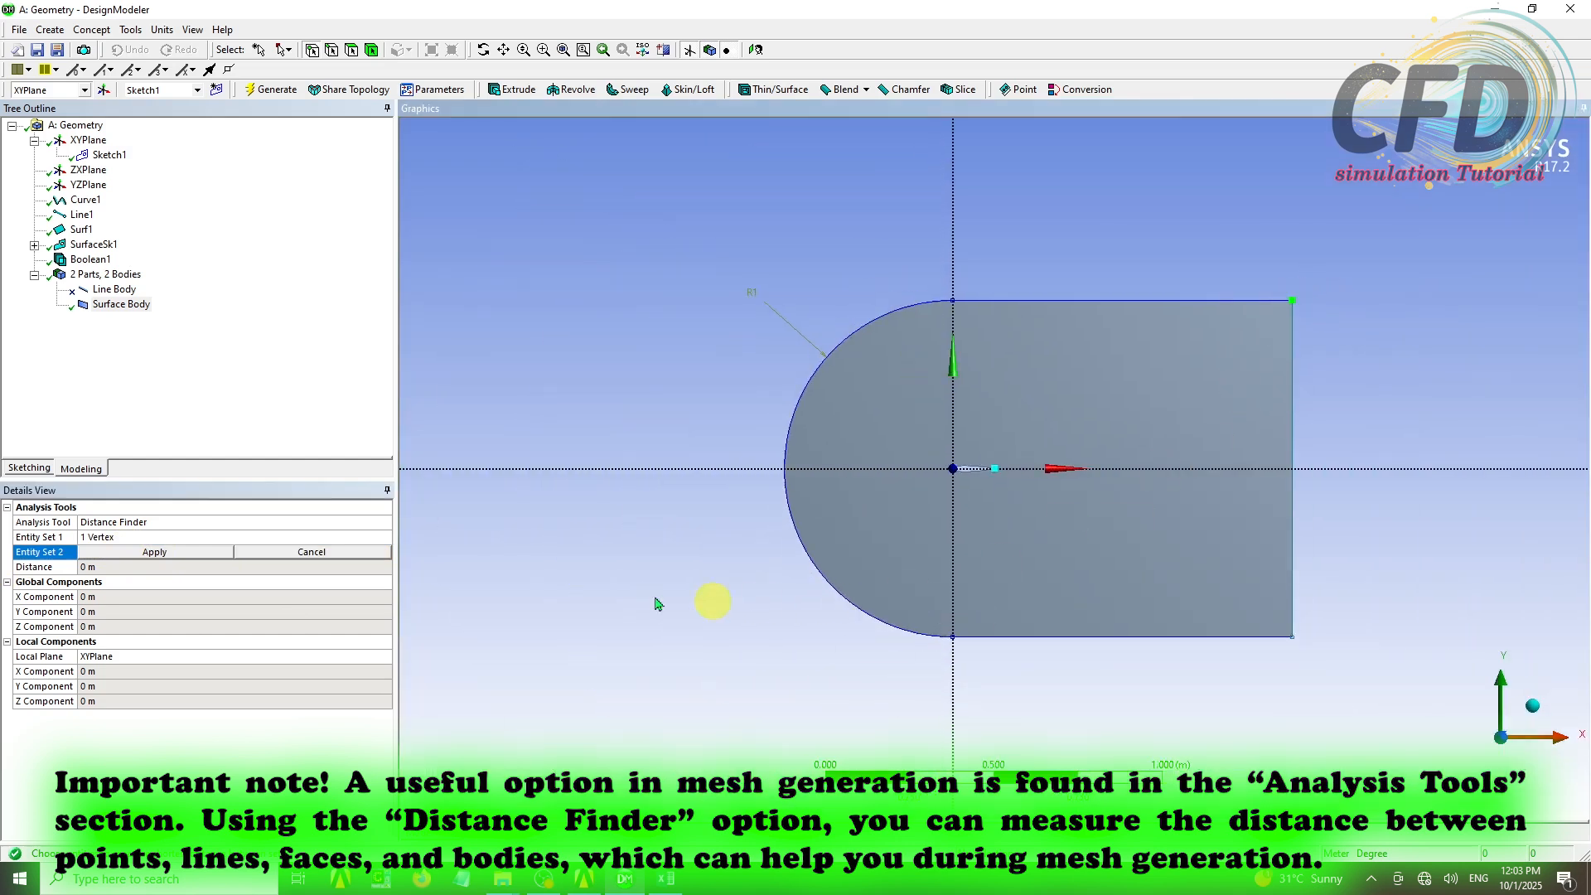
pyautogui.click(196, 553)
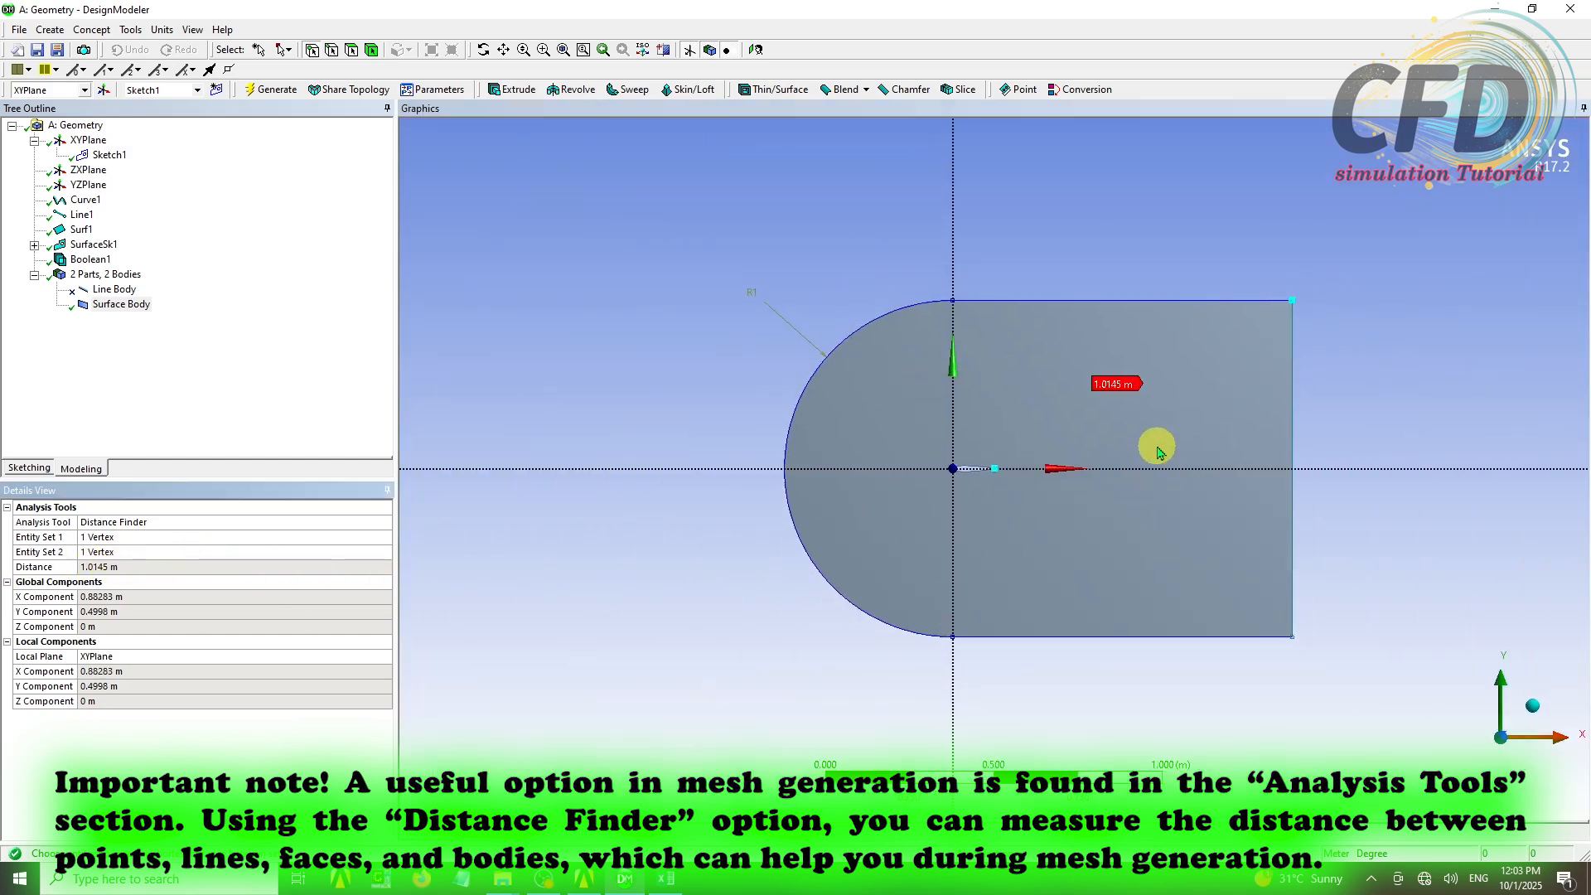
pyautogui.moveTo(940, 283); pyautogui.dragTo(1360, 512, button='right')
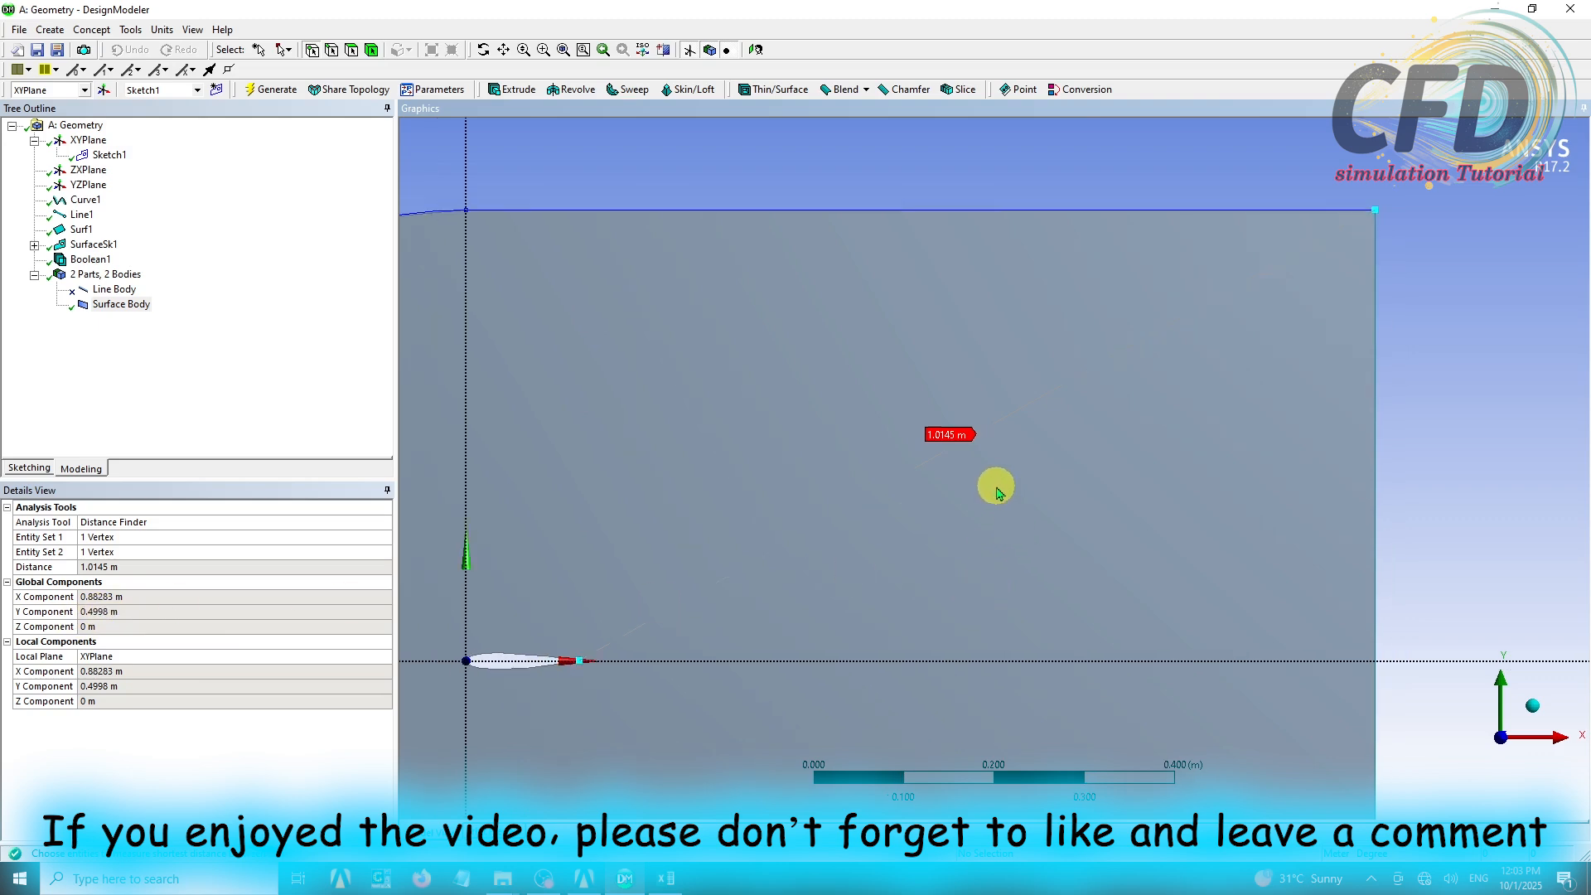
pyautogui.scroll(-5, 994, 486)
pyautogui.moveTo(621, 367); pyautogui.dragTo(1203, 703, button='right')
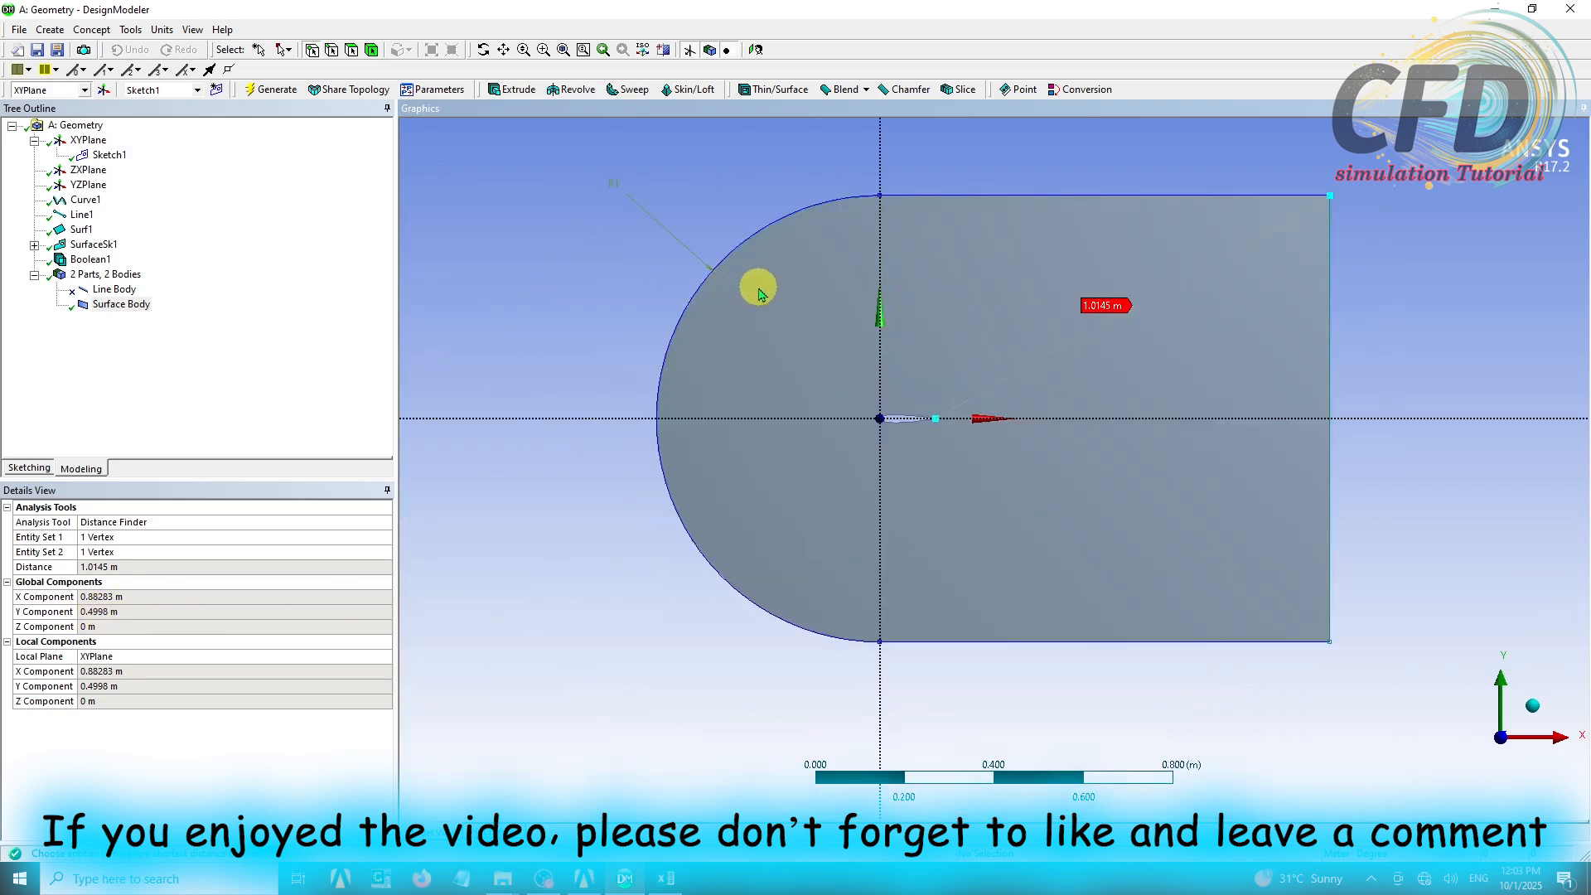
pyautogui.click(191, 30)
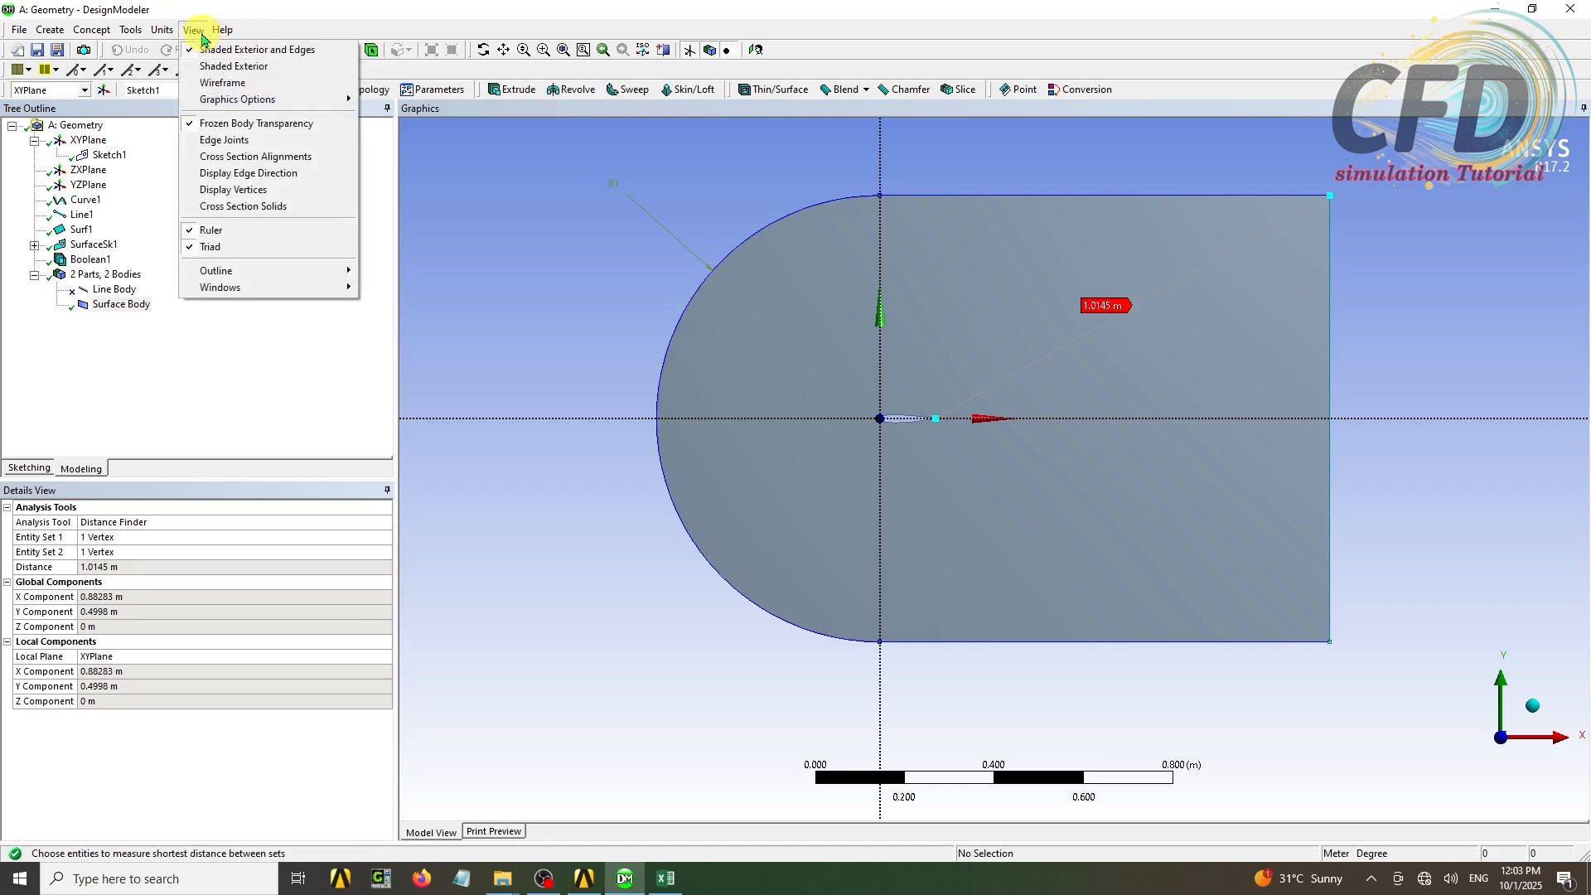
# Auto-hide the Graphics and Details View windows and switch from modeling to sketching mode
pyautogui.click(618, 248)
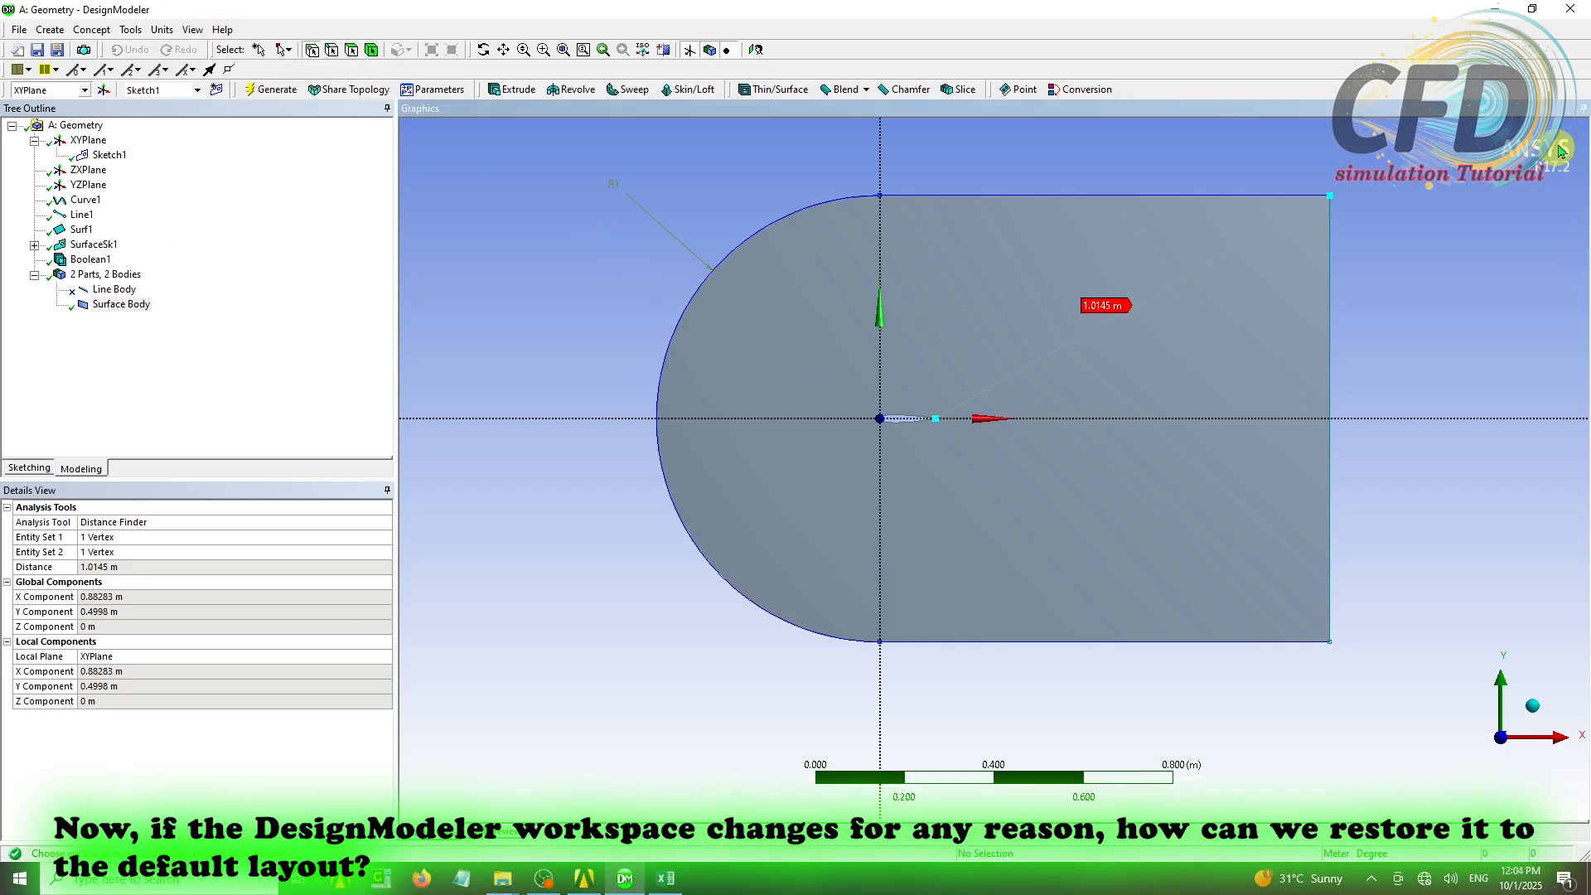
pyautogui.click(1580, 110)
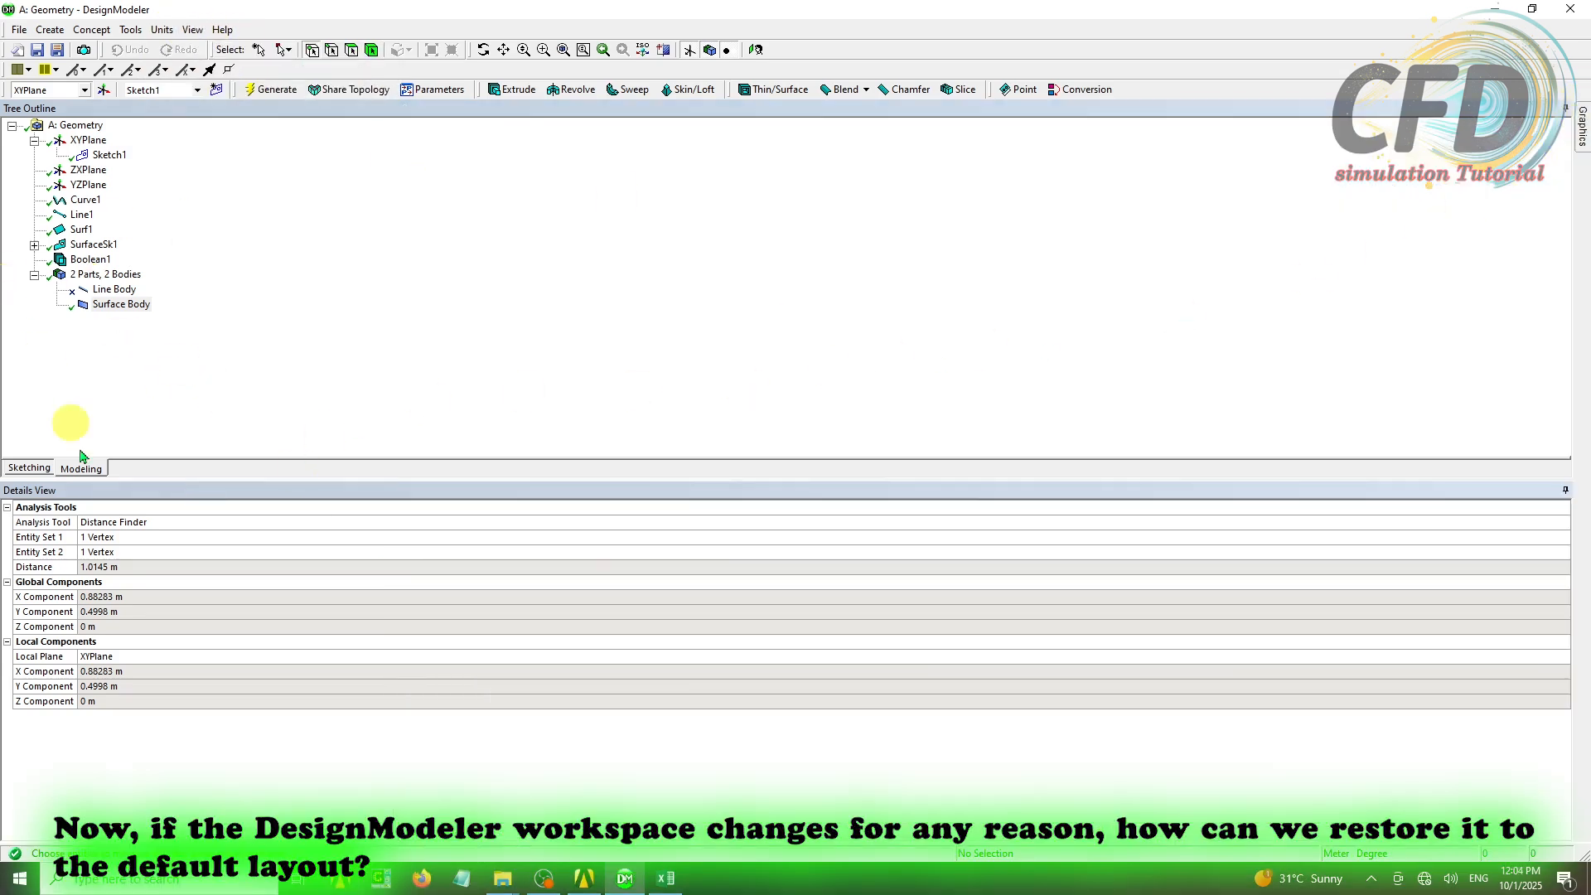
pyautogui.click(30, 469)
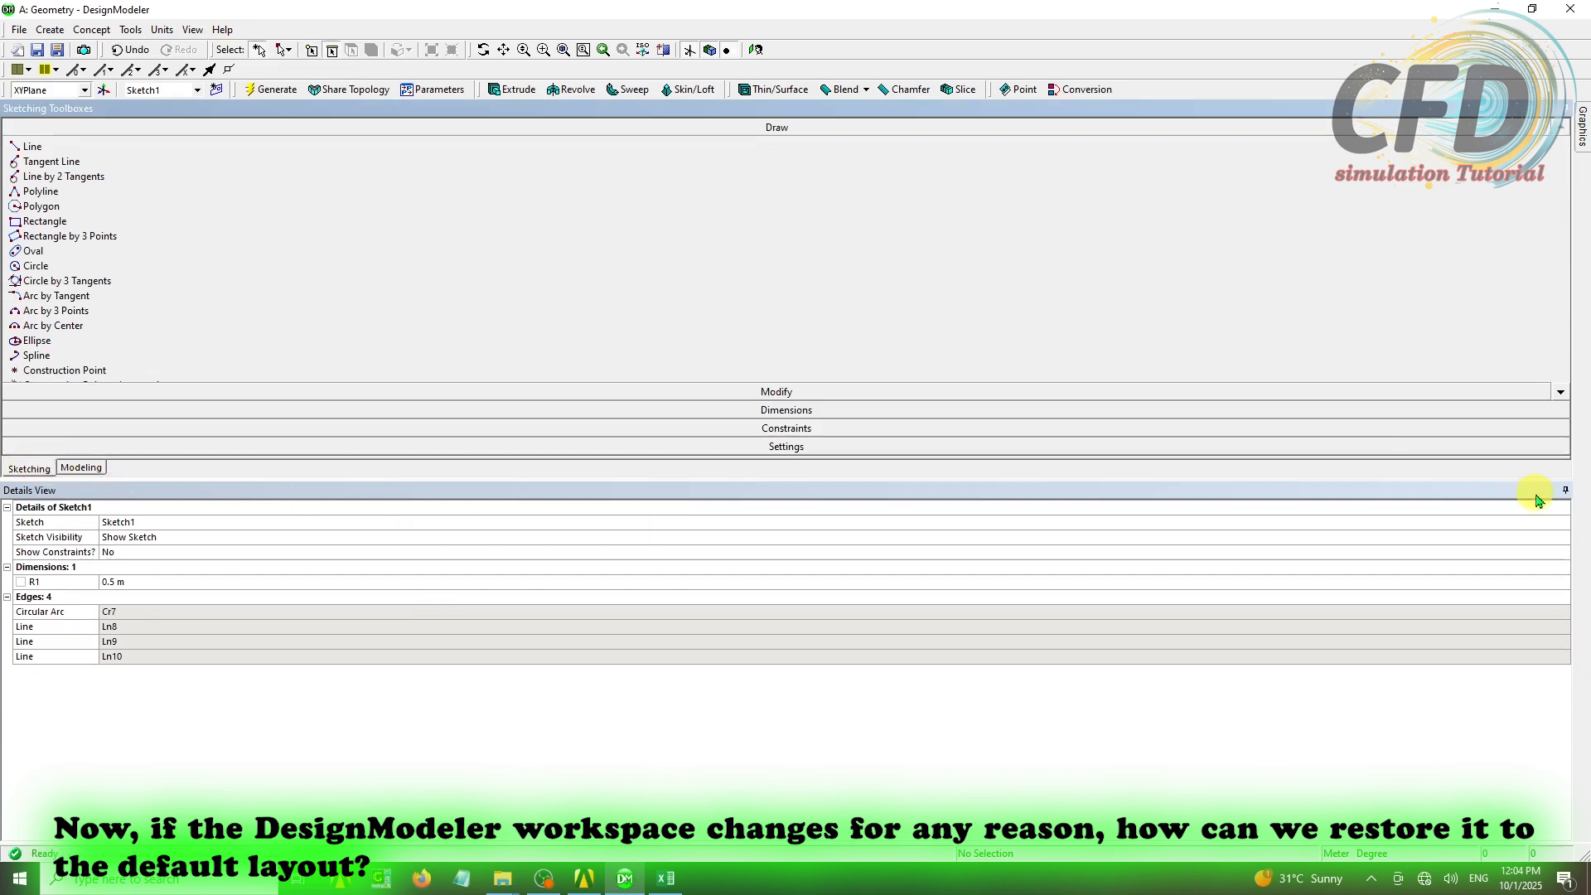
pyautogui.click(1564, 490)
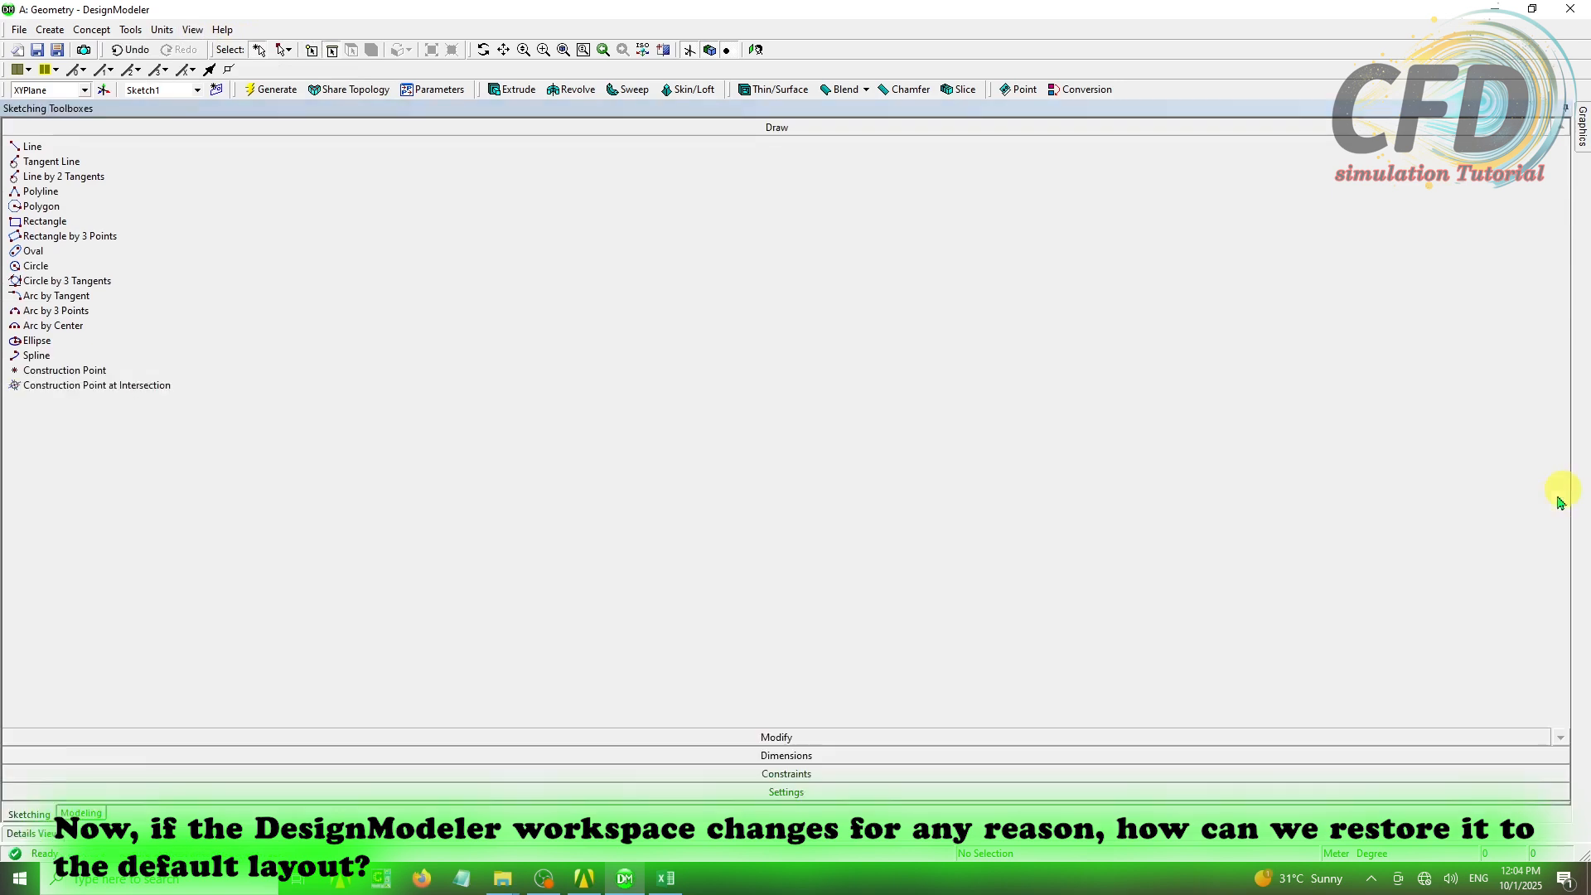
# Reset the window layout to restore the default workspace arrangement
pyautogui.click(194, 29)
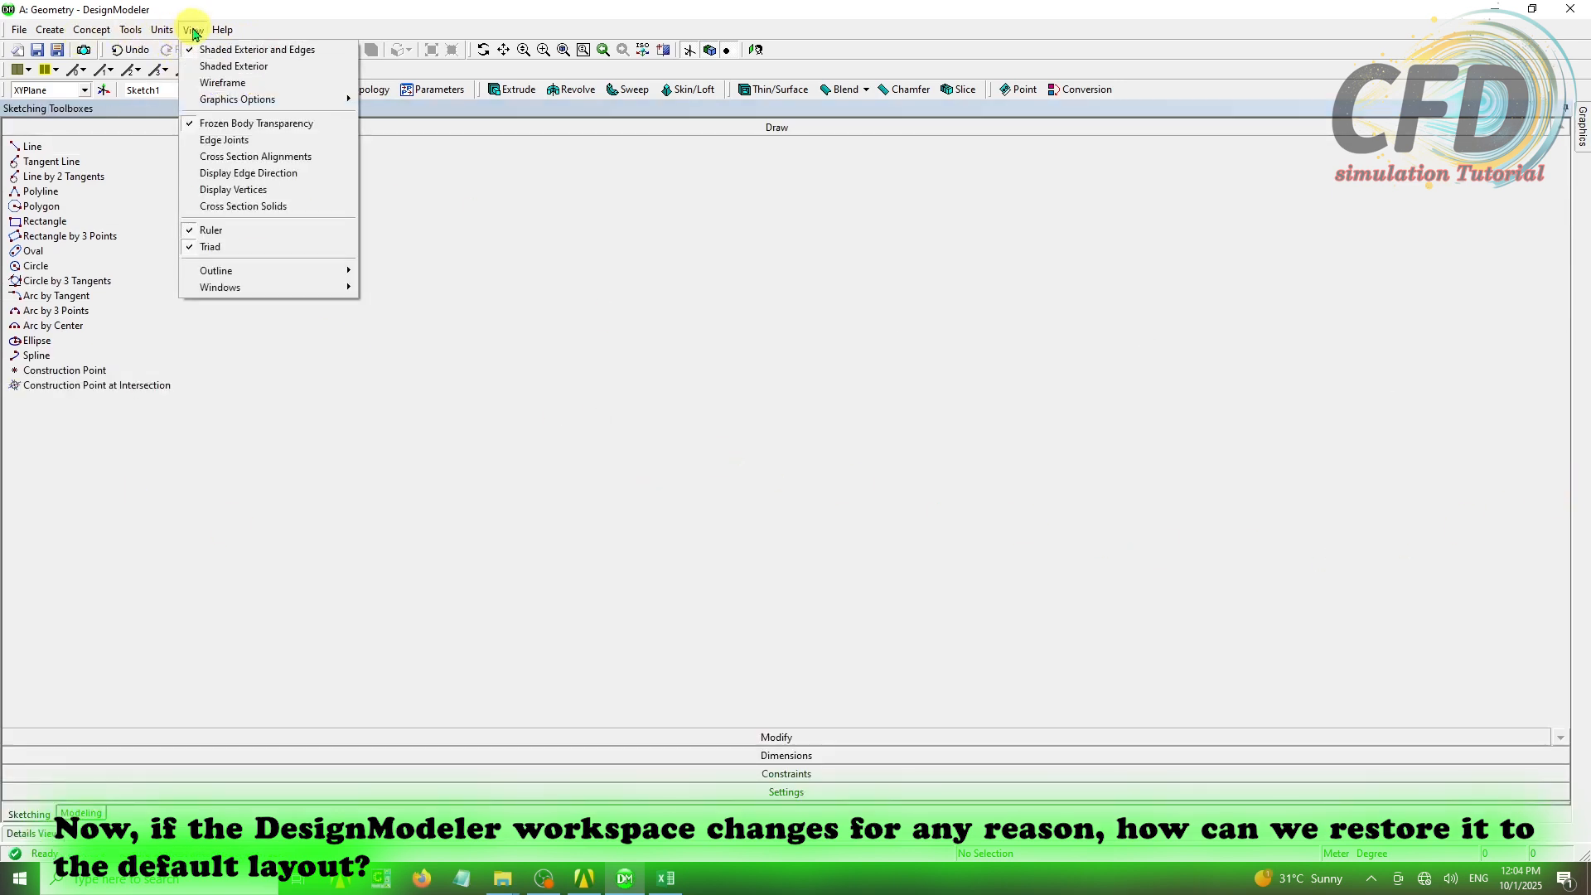
pyautogui.moveTo(256, 288)
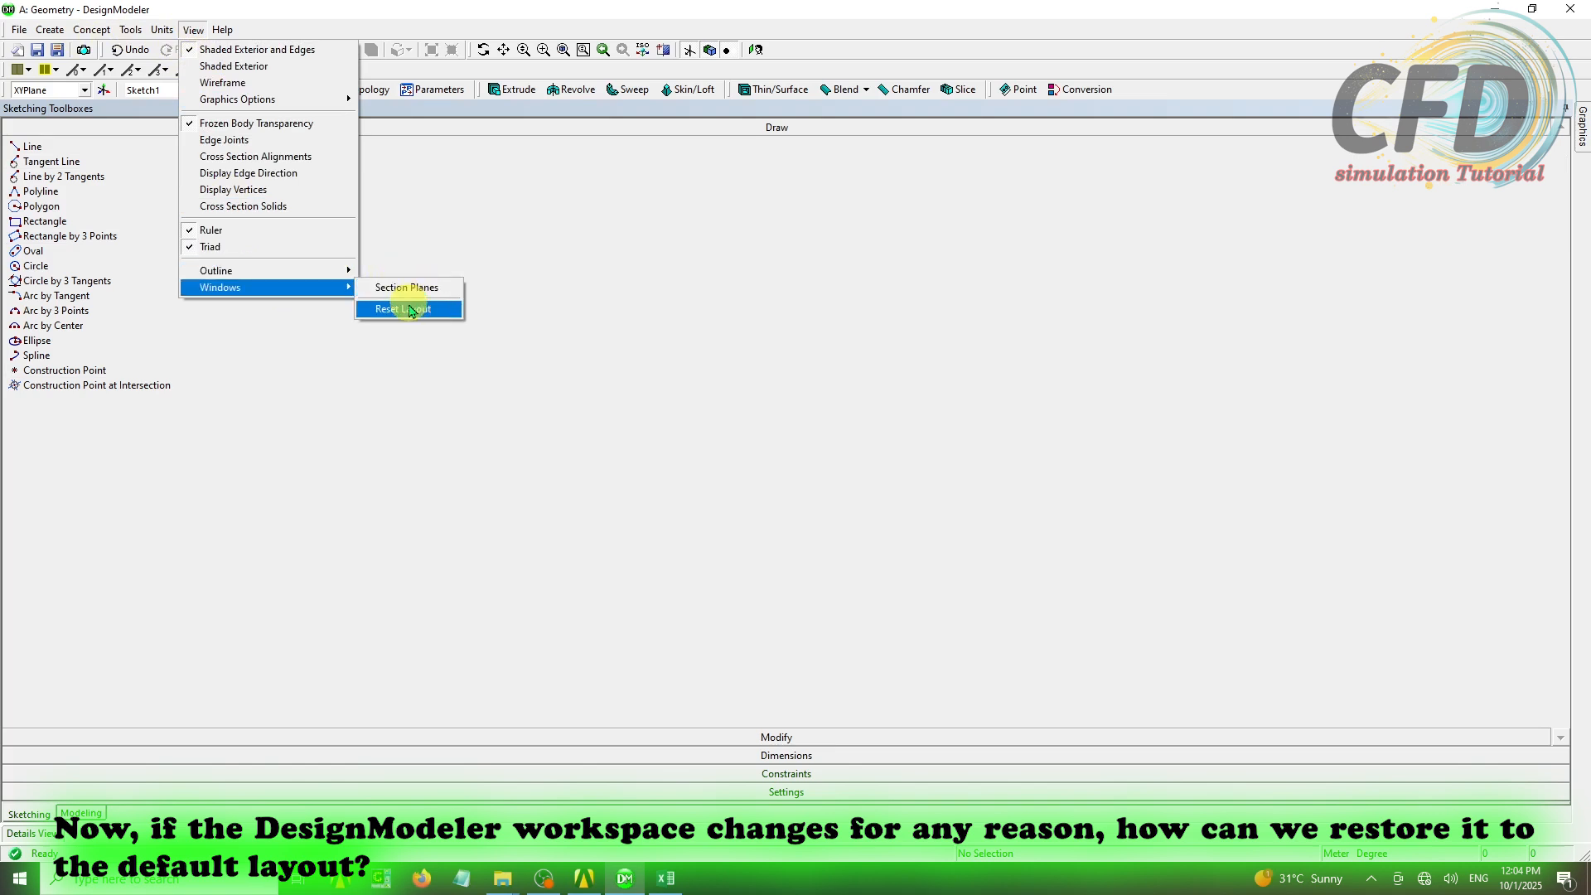
pyautogui.click(403, 311)
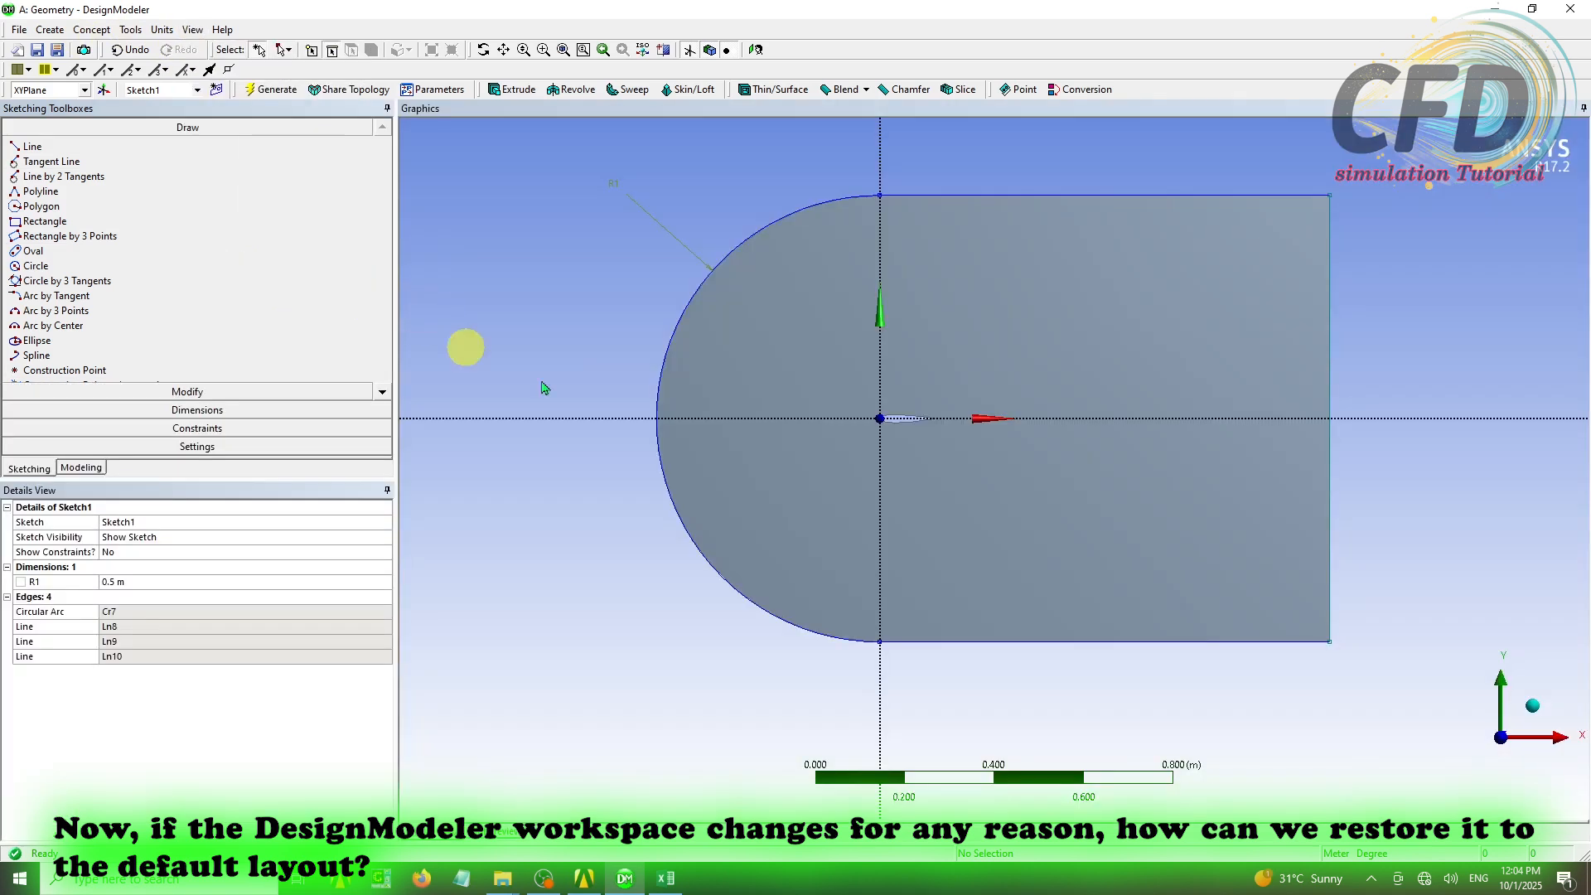